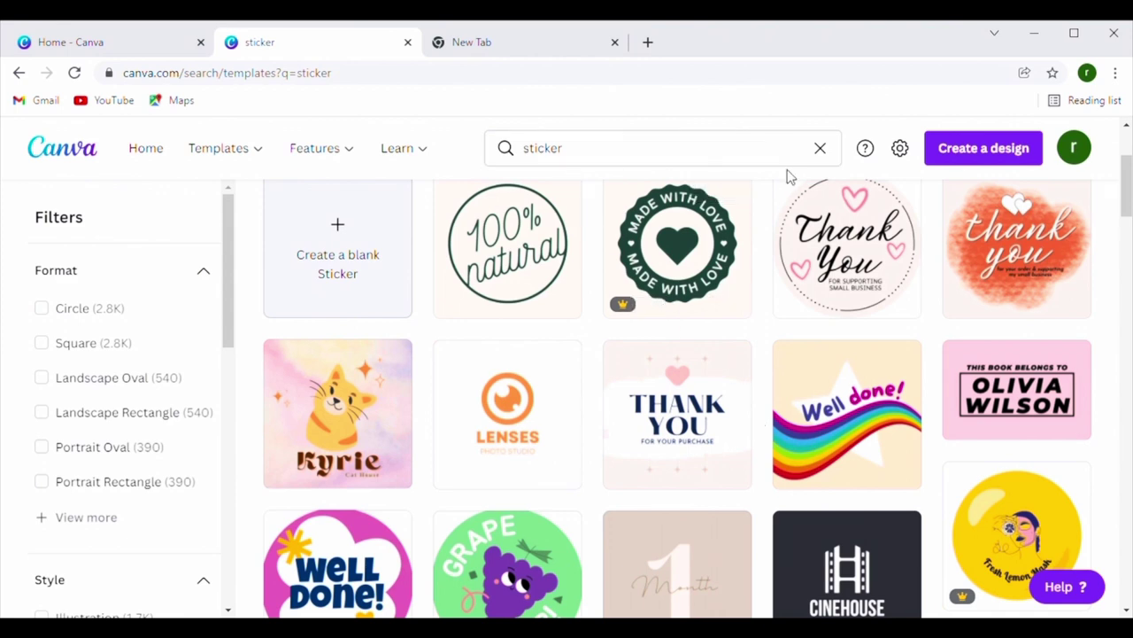
- Return to the home page, search for "STICKER" and open the Circle Sticker template category
left_click(821, 151)
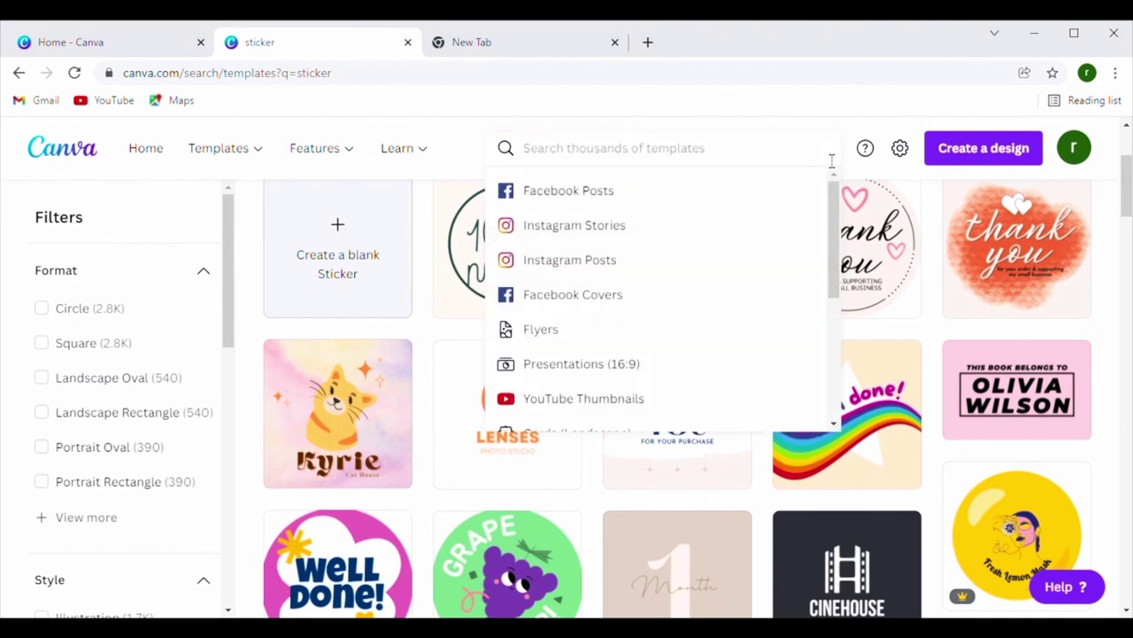
left_click(160, 151)
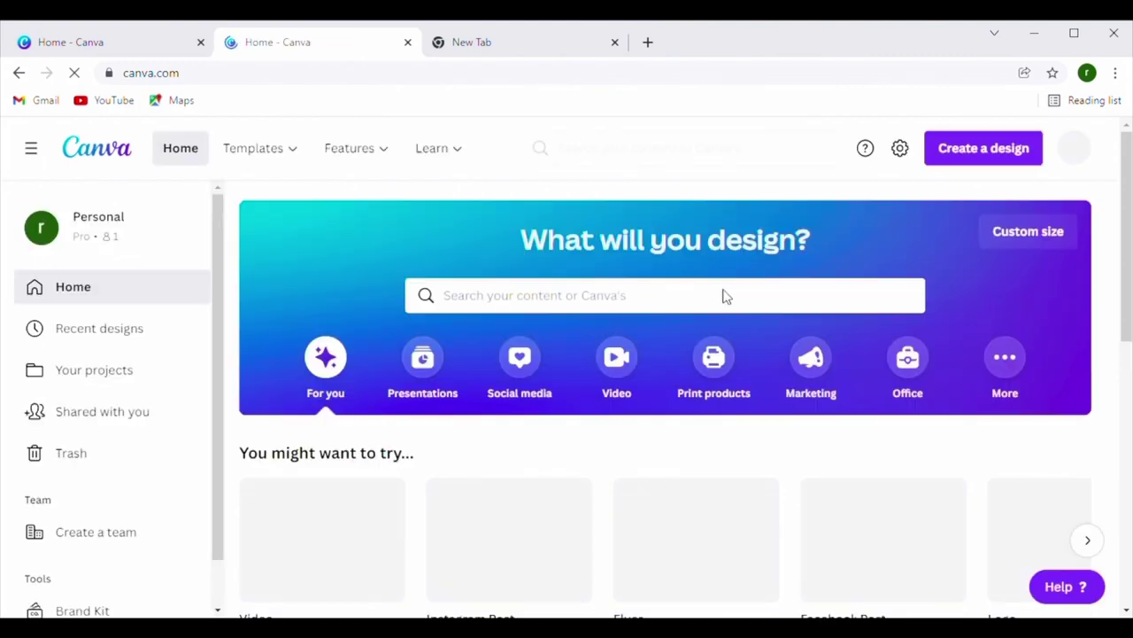
left_click(611, 292)
type("STICKER")
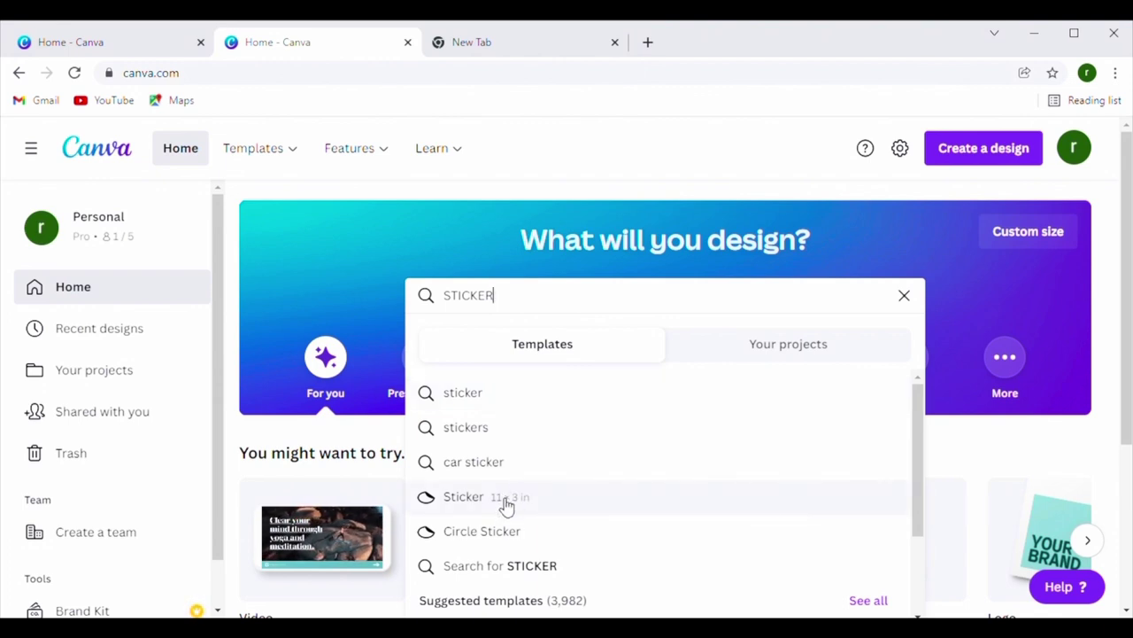
left_click(503, 535)
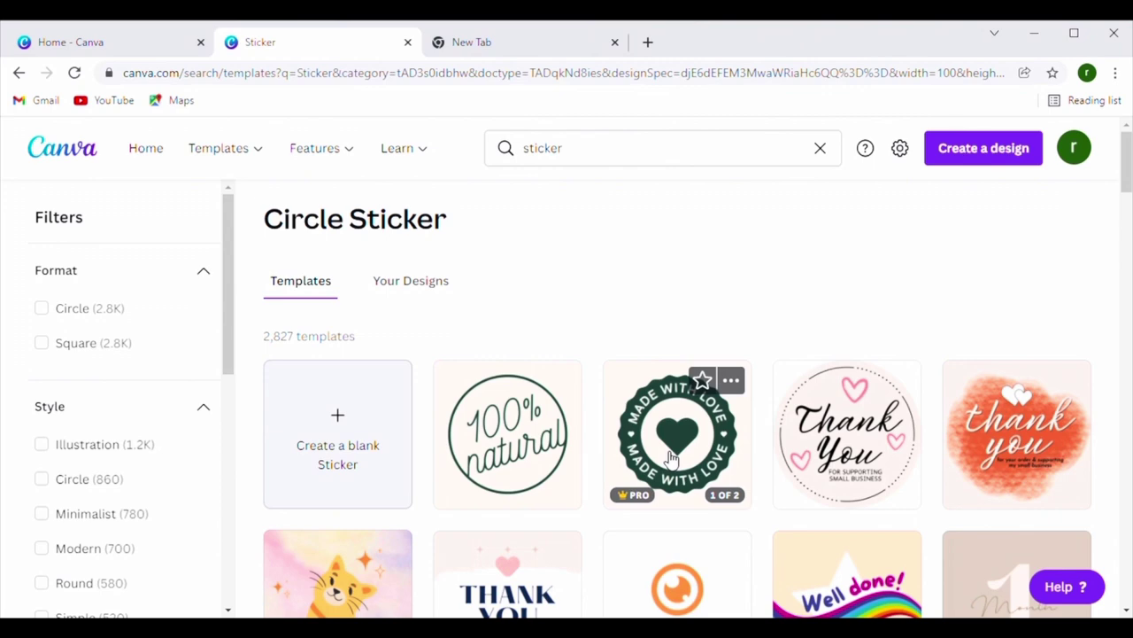
- Browse the circle sticker templates and open the green "Grape Job!" design for editing
scroll(670, 457, "down", 2)
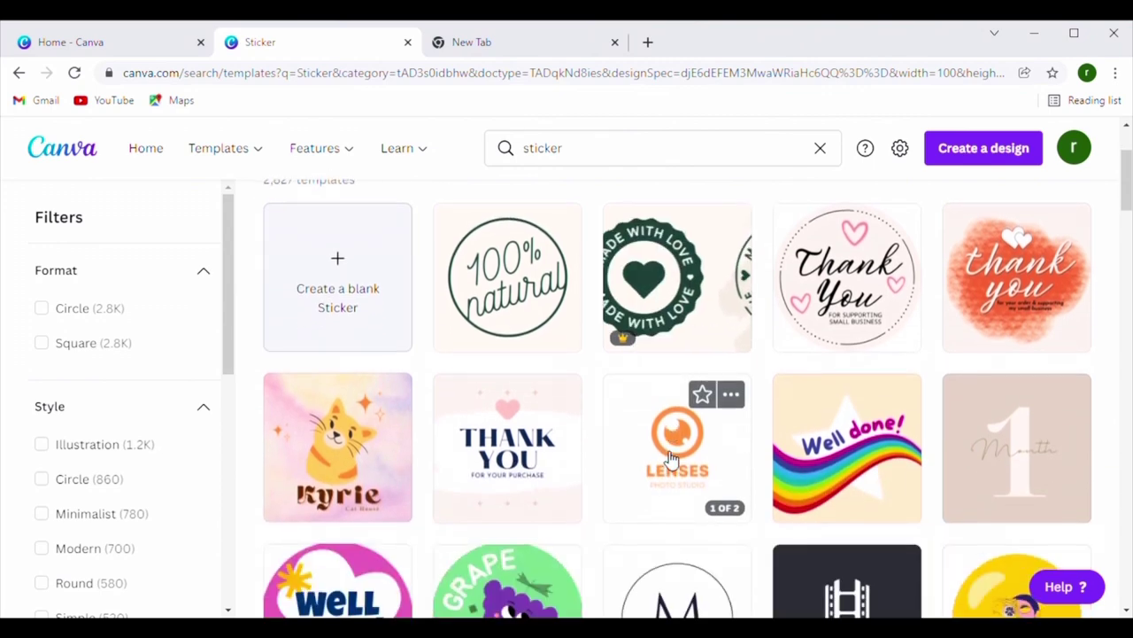
scroll(670, 457, "down", 3)
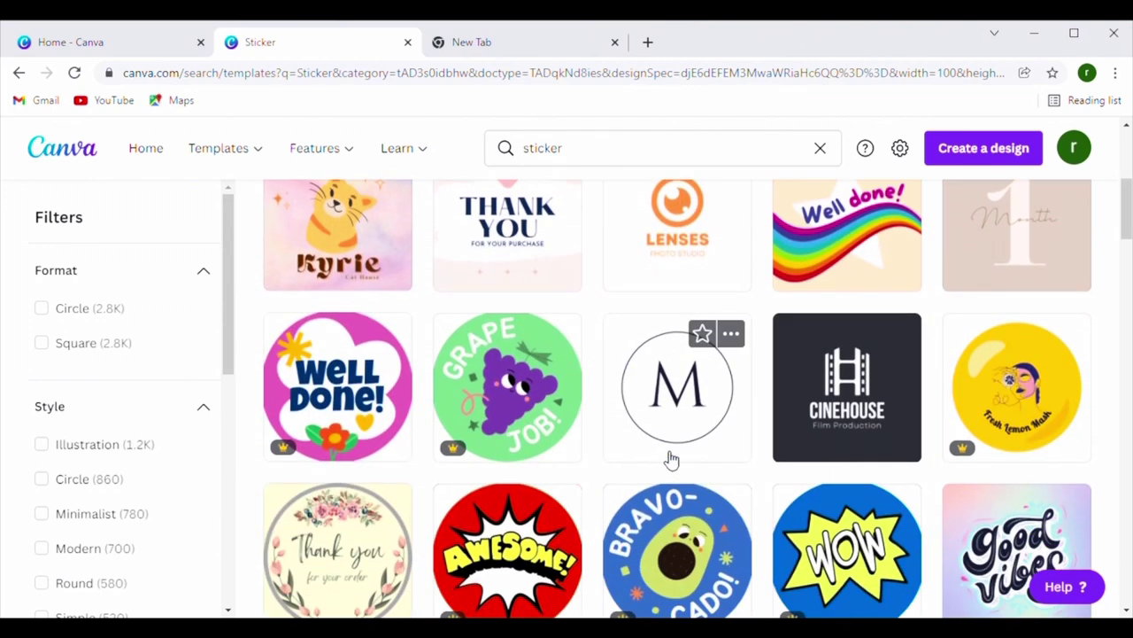
scroll(670, 459, "down", 1)
left_click(518, 365)
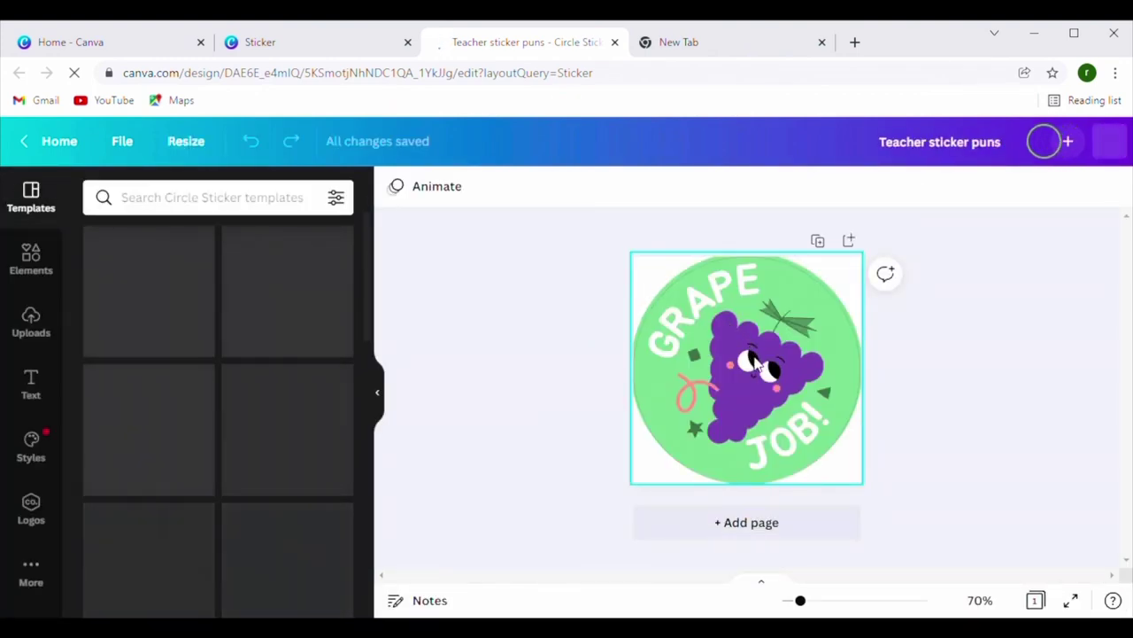
- Delete the grape artwork from the sticker so the page is blank
left_click(759, 372)
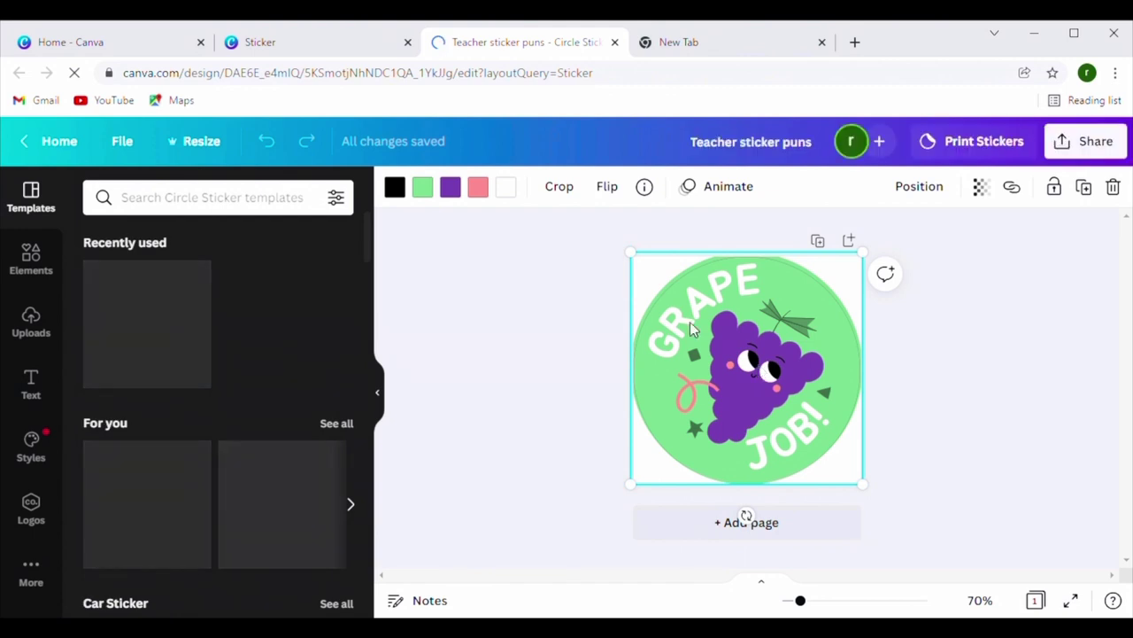
mouse_move(757, 405)
left_mouse_down()
mouse_move(810, 416)
mouse_move(757, 413)
mouse_move(787, 536)
mouse_move(829, 559)
mouse_move(642, 571)
mouse_move(749, 405)
mouse_move(761, 424)
mouse_move(756, 407)
left_mouse_up()
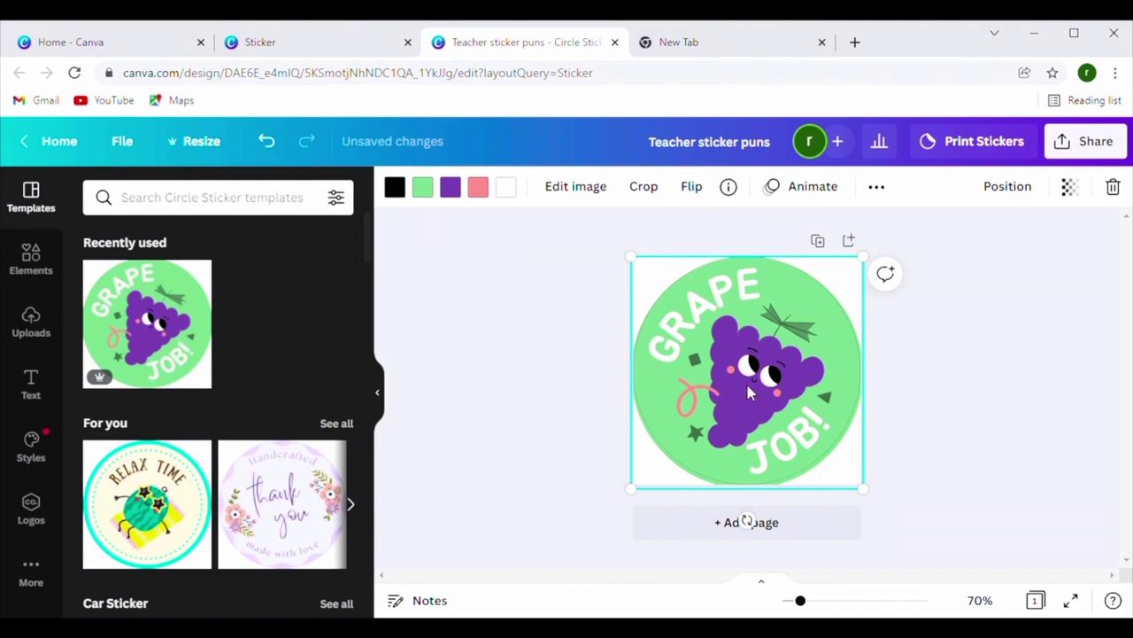
key("Delete")
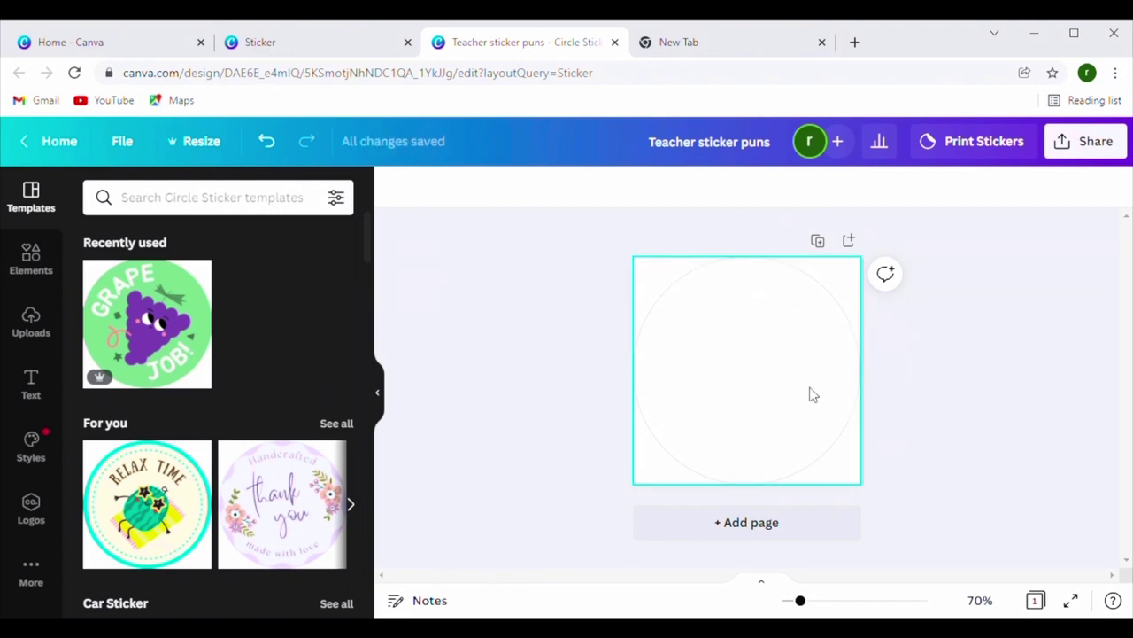
- Add a circle shape and enlarge it to fill the sticker's circular outline
left_click(39, 270)
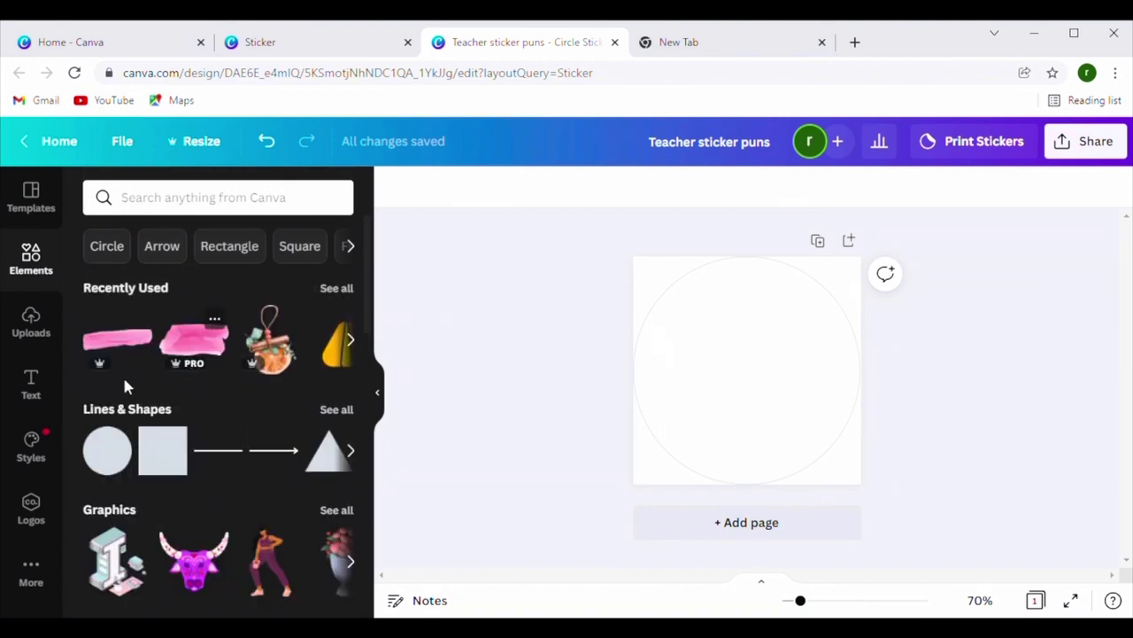
left_click(108, 449)
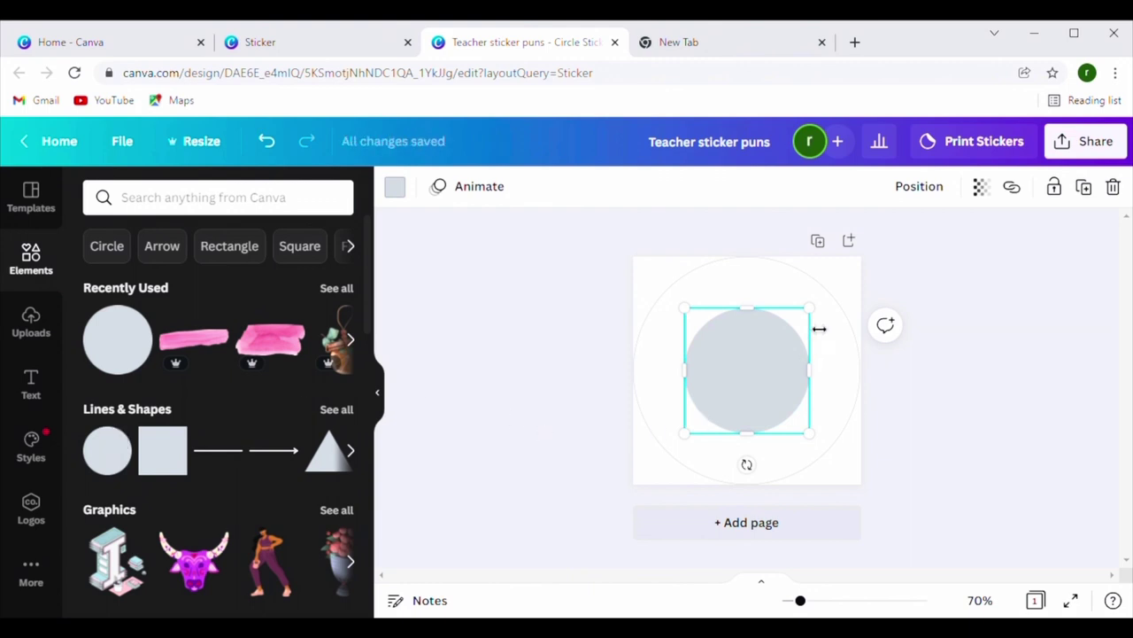
left_click_drag(819, 317, 861, 257)
left_click_drag(694, 446, 651, 501)
left_click(922, 460)
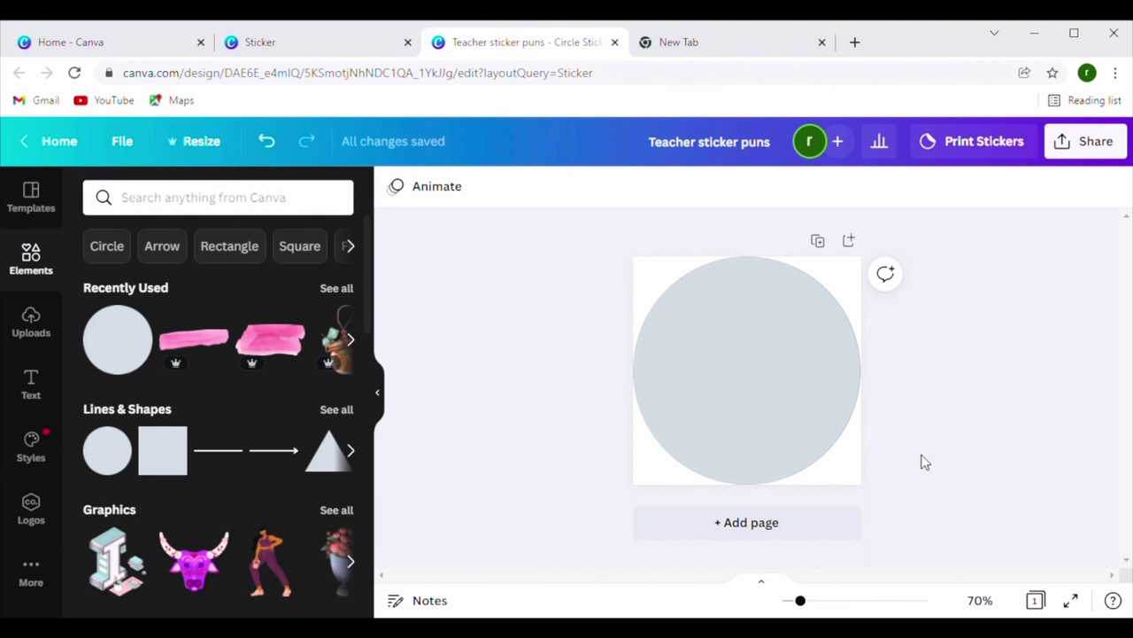
- Recolor the circle with the darker pink from the brand kit's image colors
left_click(854, 296)
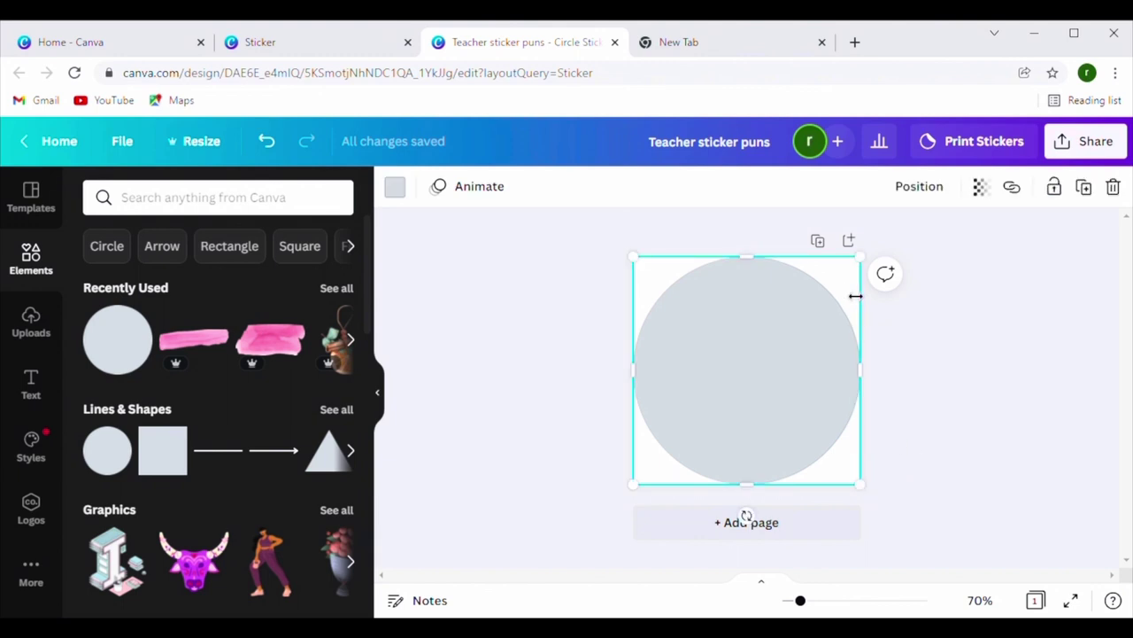
left_click(396, 193)
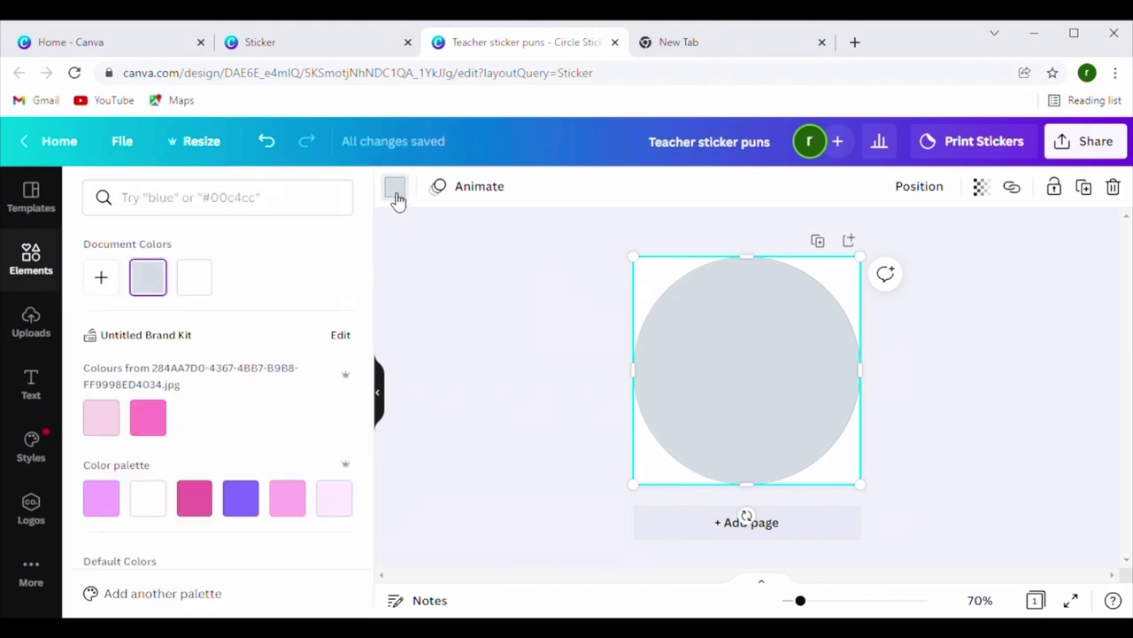
left_click(150, 417)
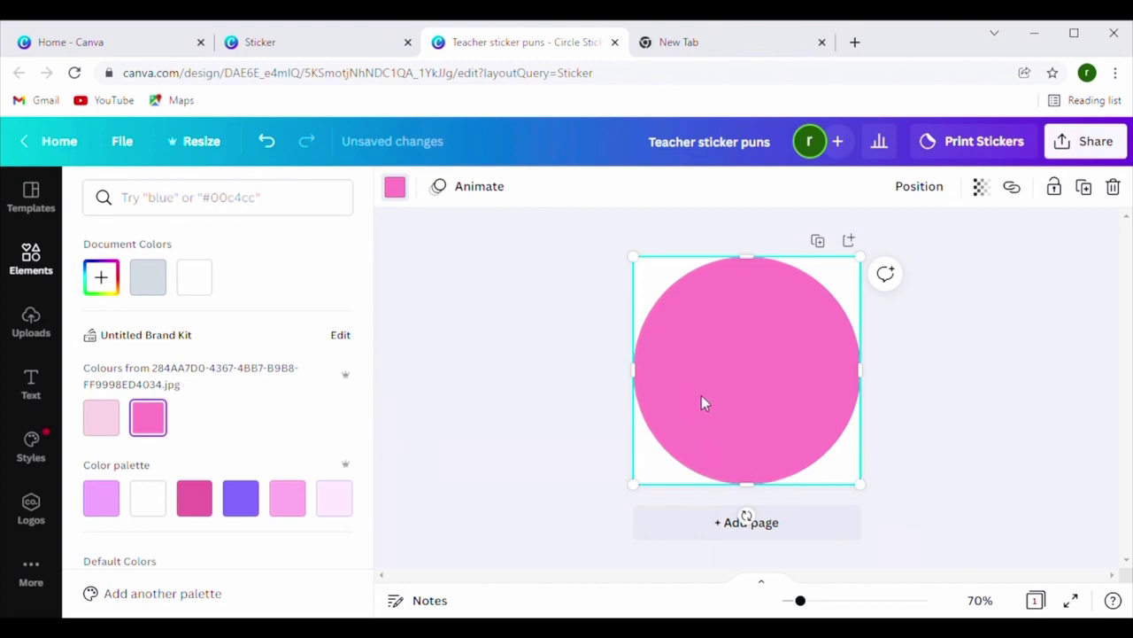
- Shrink the circle to expose the page behind it and fill the page background with the same pink
left_click_drag(860, 259, 843, 318)
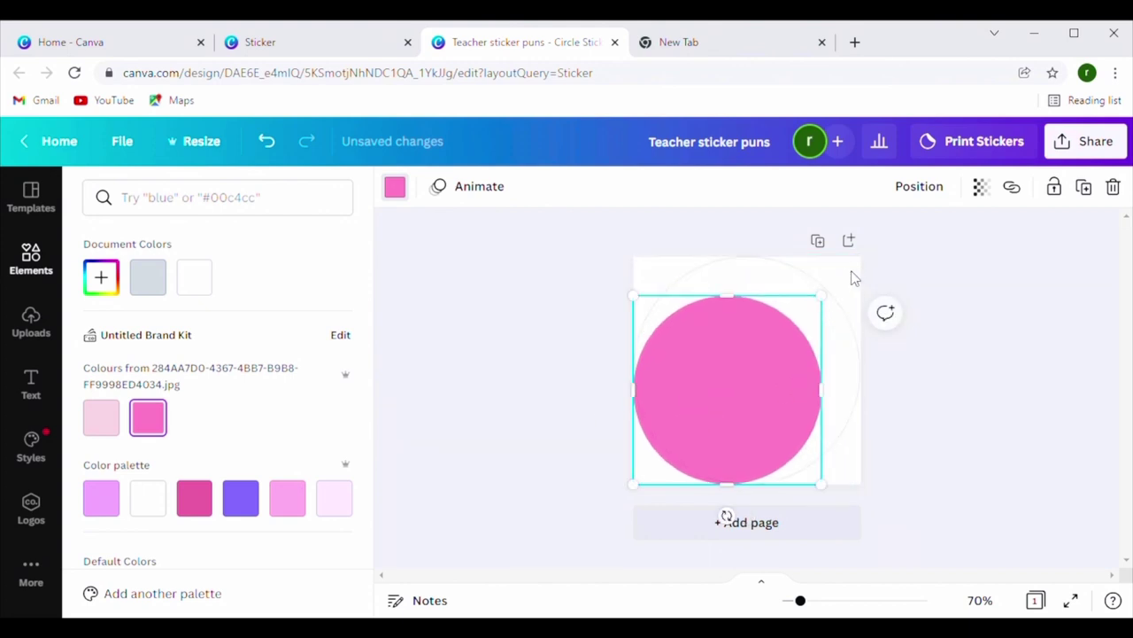
left_click(852, 277)
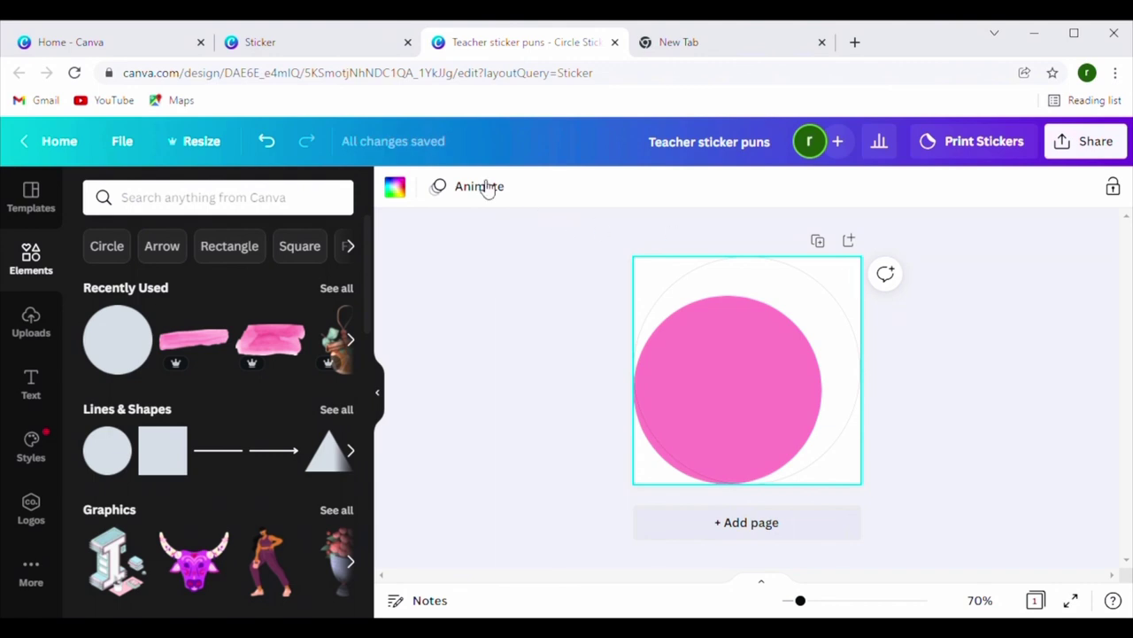
left_click(396, 188)
left_click(148, 278)
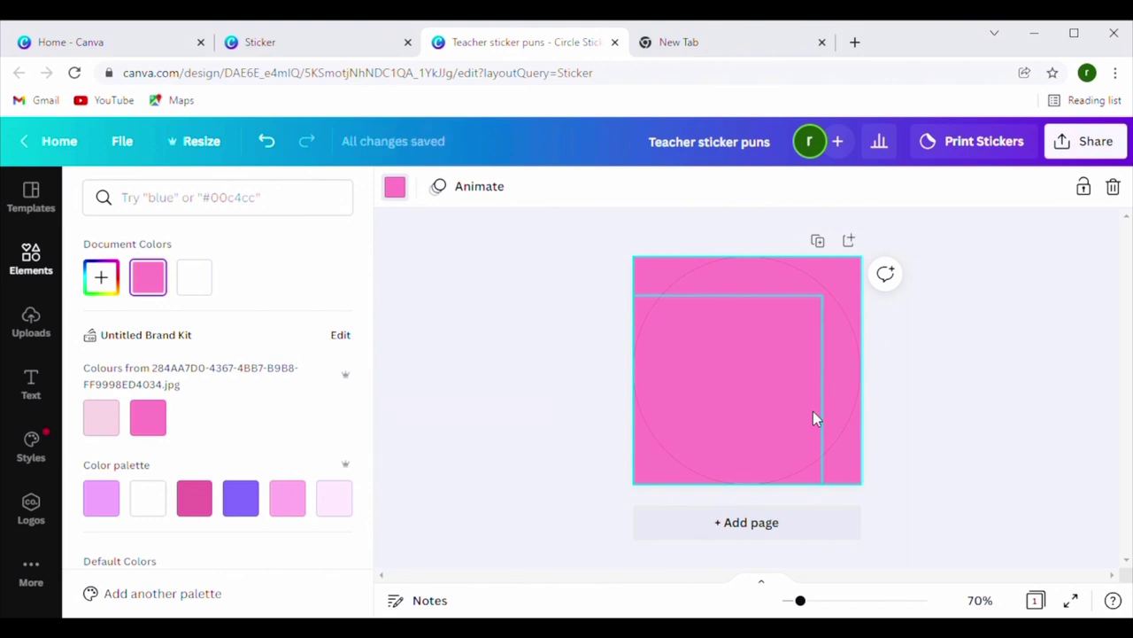
- Refit the circle to the sticker's full circular outline and recolor it white
left_click_drag(802, 408, 848, 374)
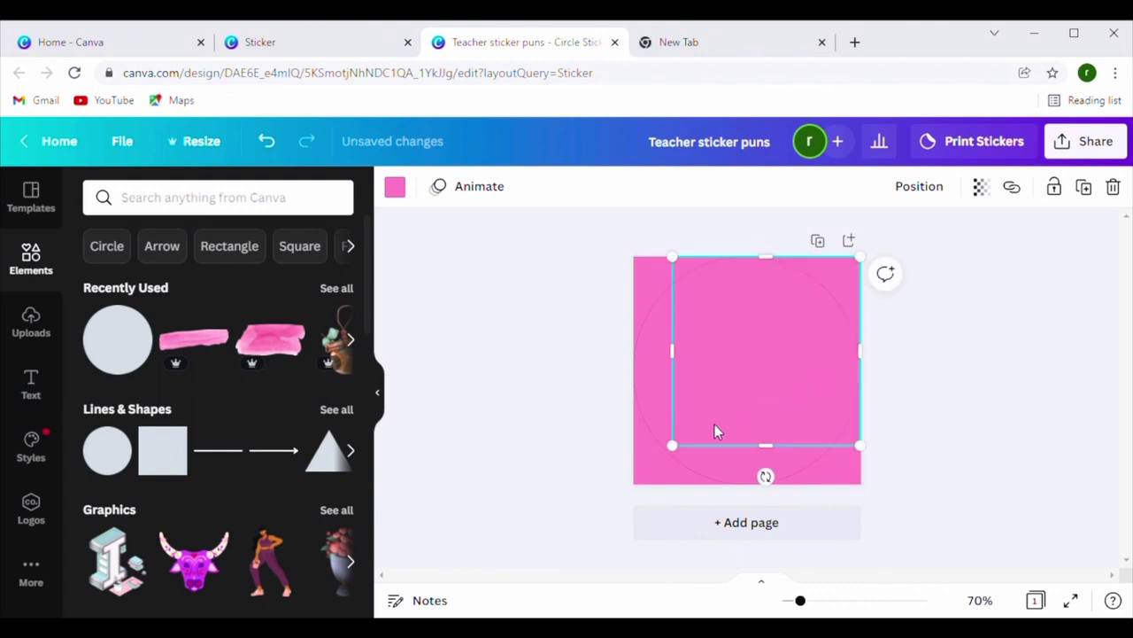
left_click_drag(675, 454, 632, 486)
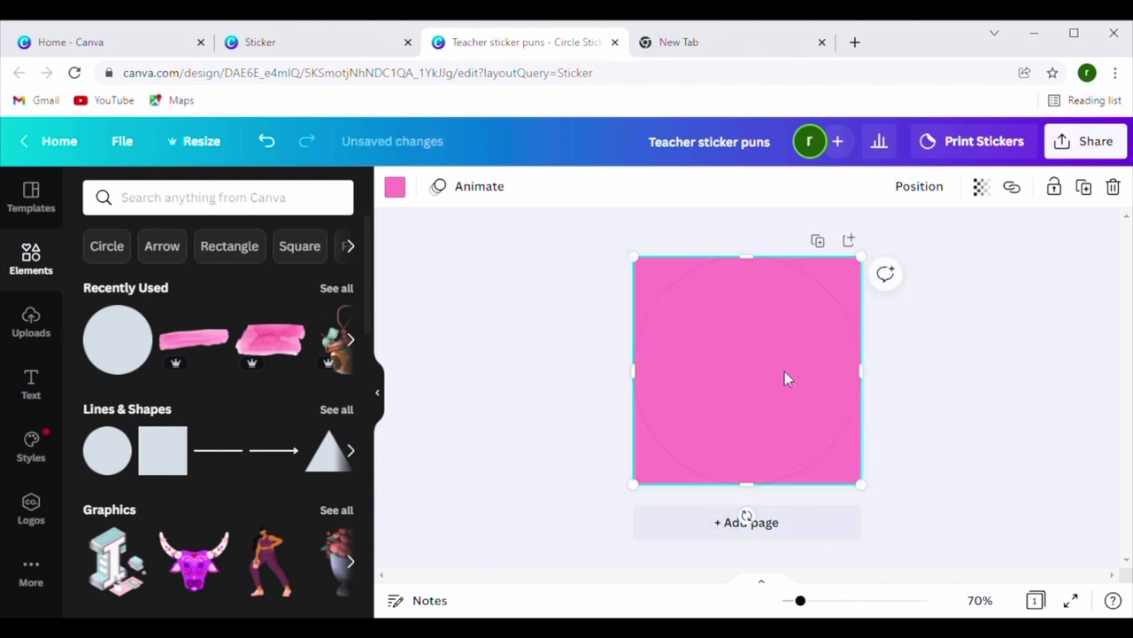
left_click(395, 187)
left_click(149, 498)
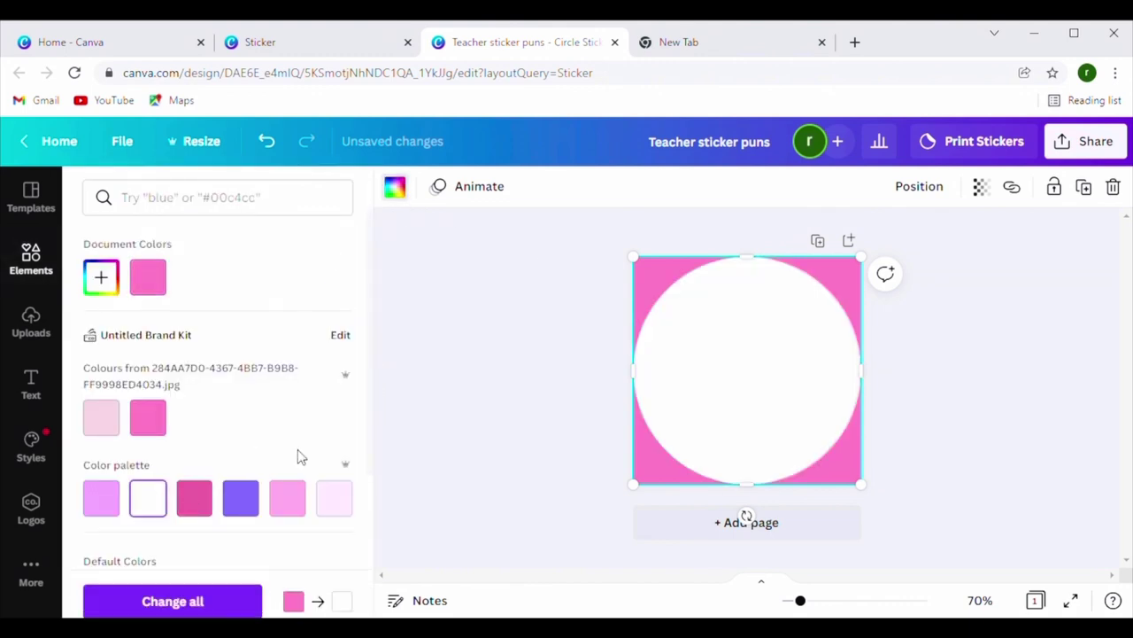
key("Escape")
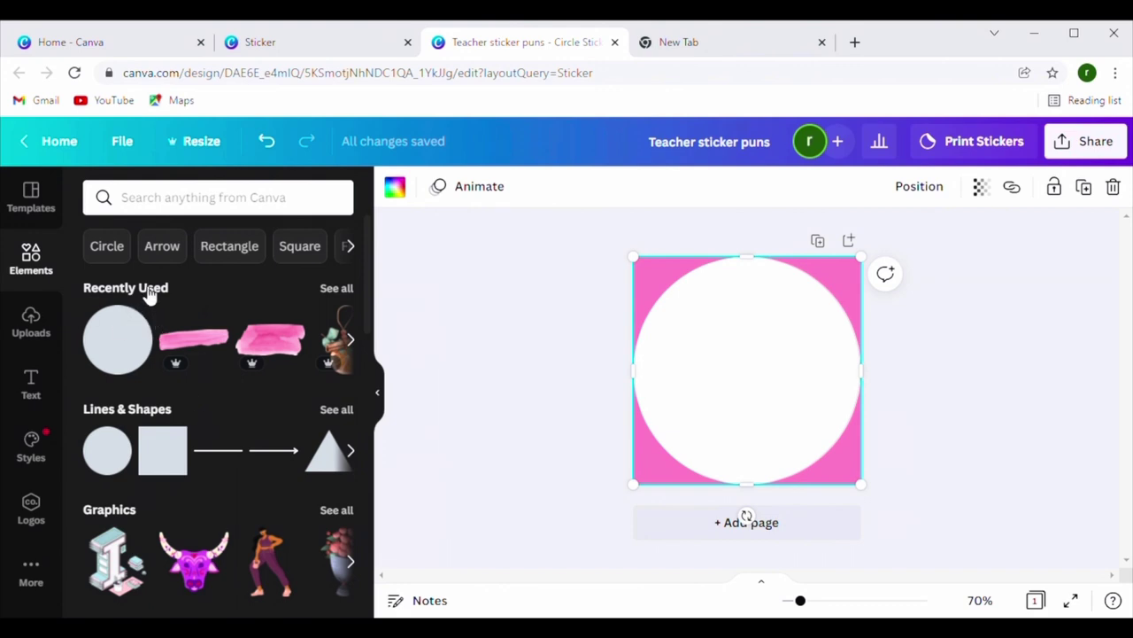
- Add the recently used orange-slice and cinnamon ornament, tilt it clockwise, shrink it slightly and place it inside the white circle
left_click(350, 343)
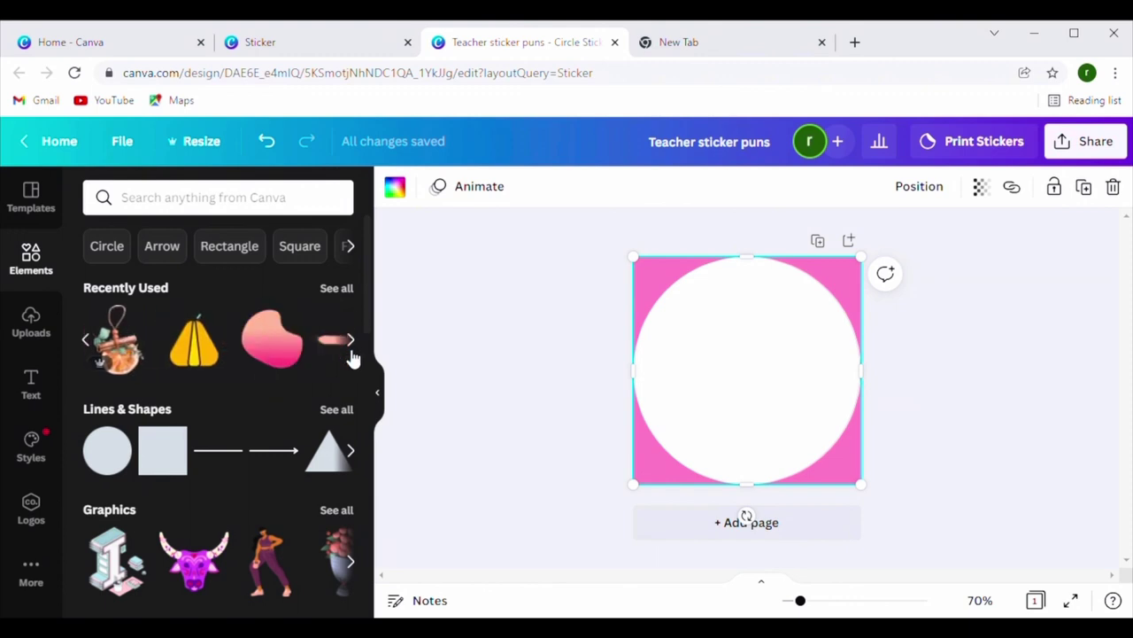
left_click(122, 354)
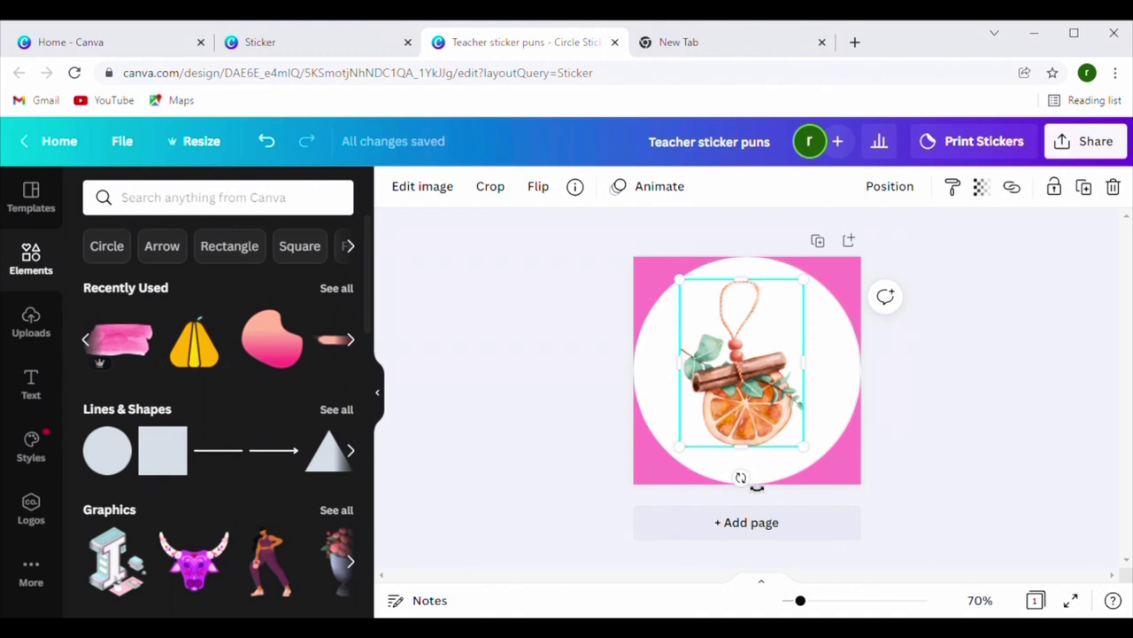
left_click_drag(744, 478, 699, 471)
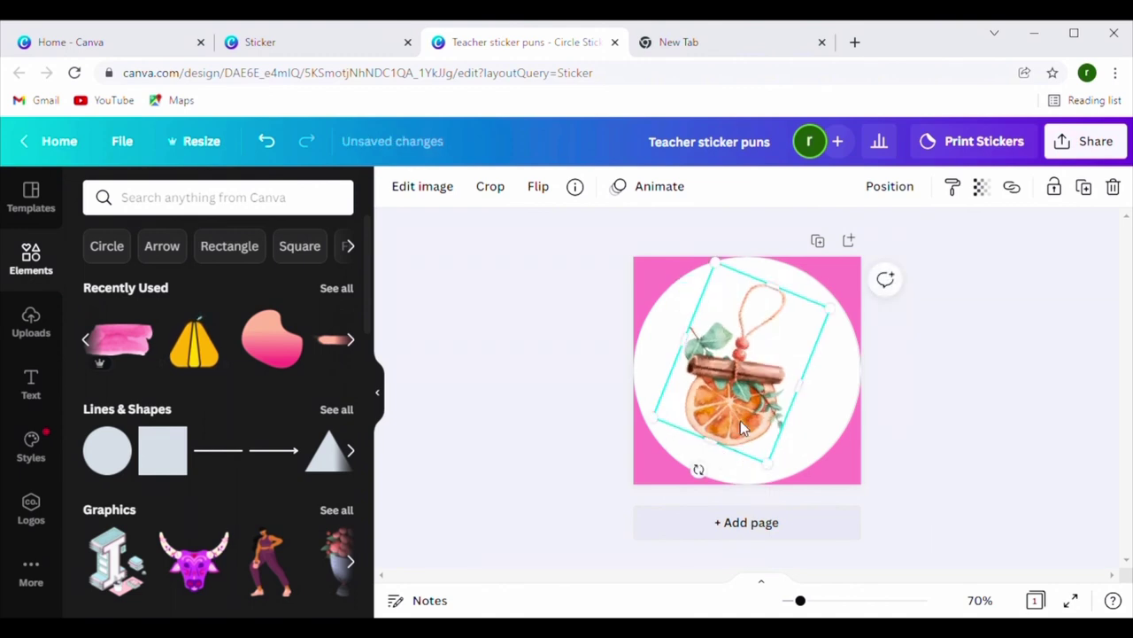
left_click_drag(740, 412, 768, 370)
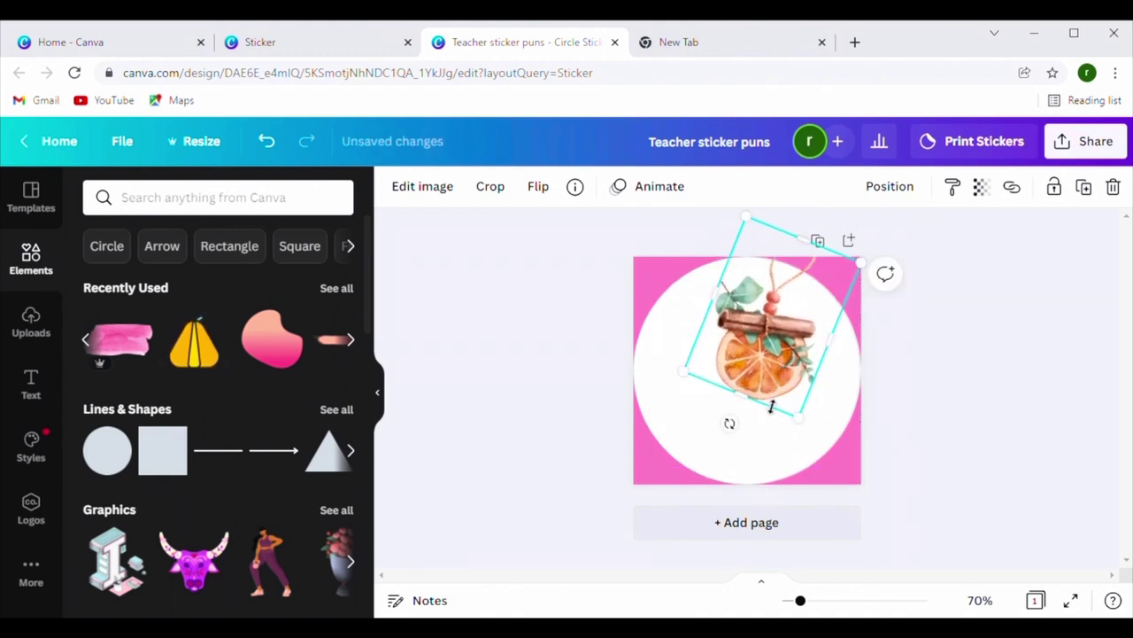
mouse_move(807, 431)
left_mouse_down()
mouse_move(816, 472)
mouse_move(801, 439)
left_mouse_up()
left_click_drag(791, 381, 763, 411)
left_click_drag(776, 451, 771, 435)
left_click_drag(802, 376, 787, 422)
left_click(792, 425)
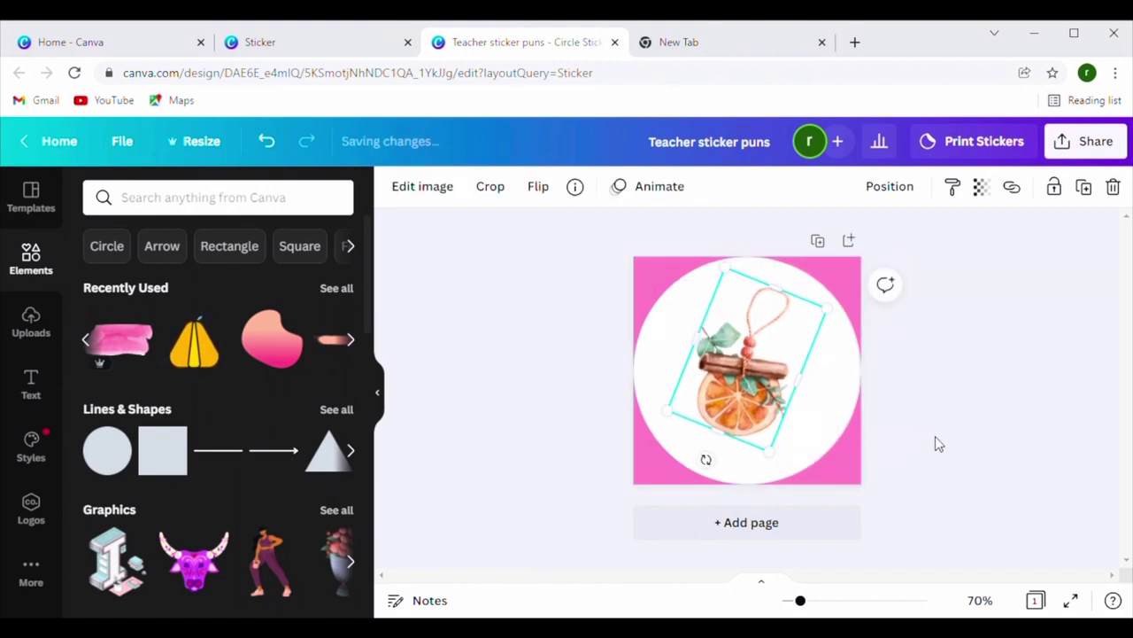
- Rotate the orange ornament further clockwise to a diagonal slant and fine-tune its position in the white circle
left_click(938, 442)
left_click(770, 392)
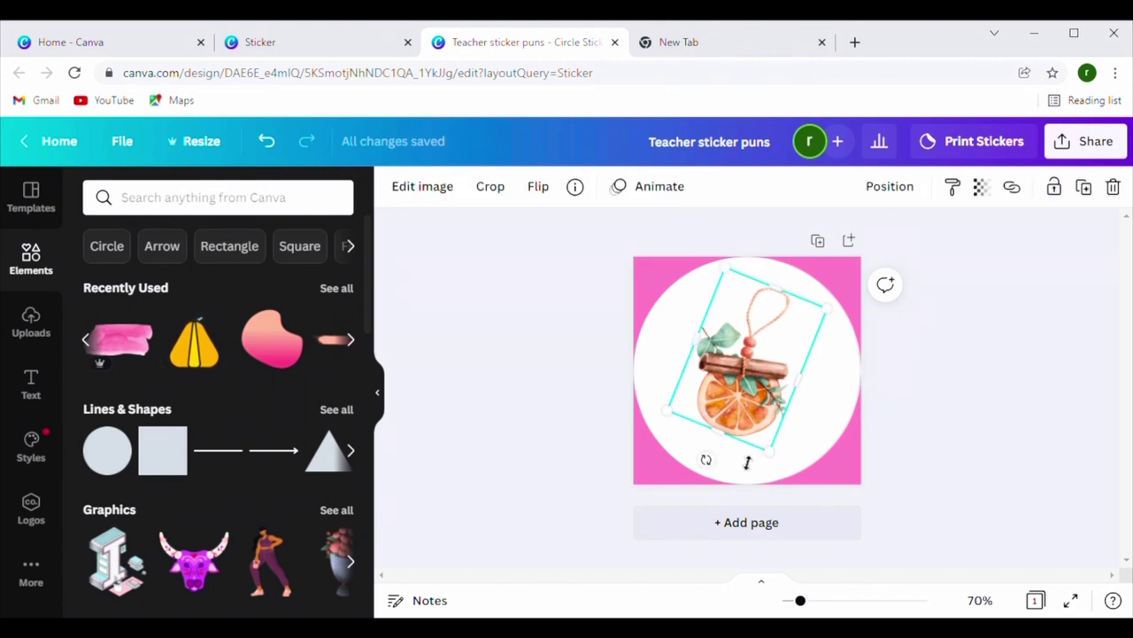
left_click_drag(706, 460, 688, 435)
left_click(924, 478)
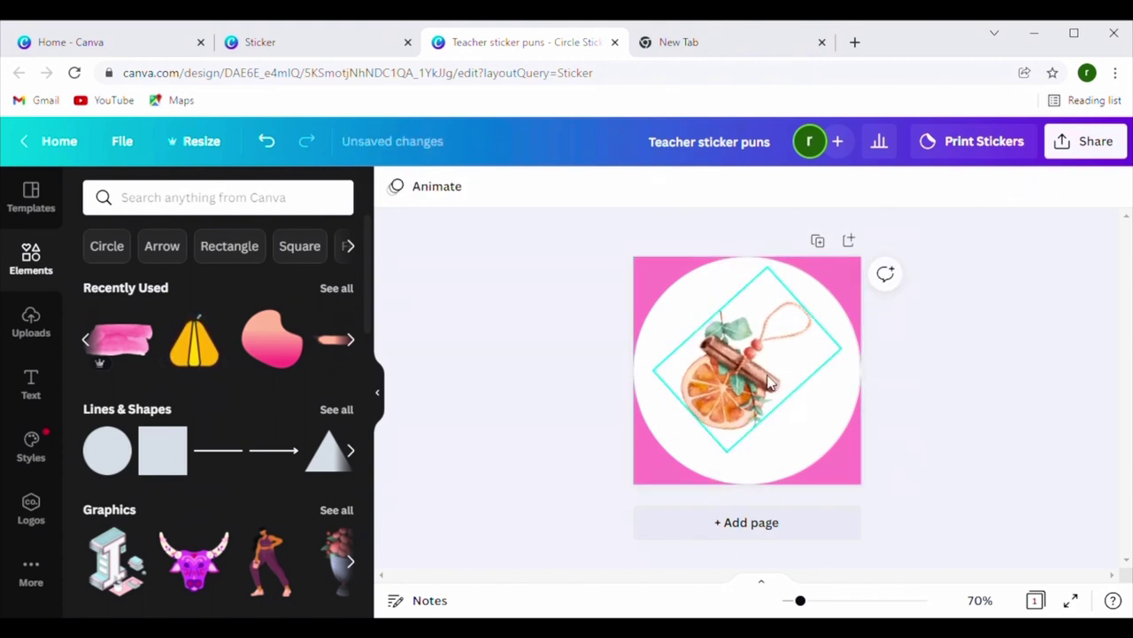
left_click(666, 430)
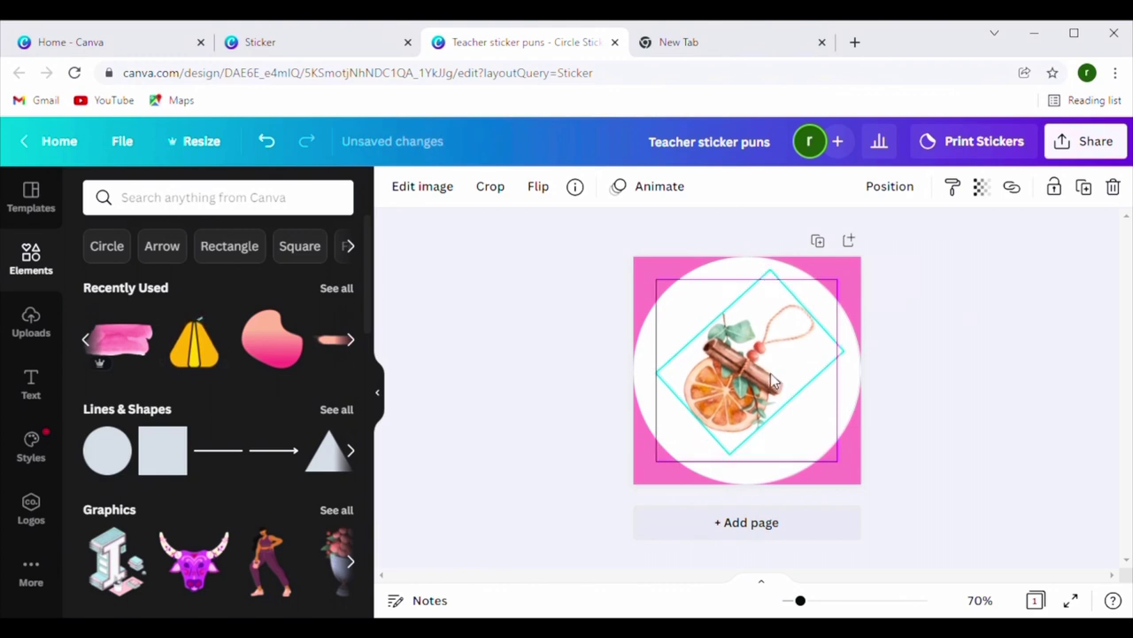
left_click(1001, 383)
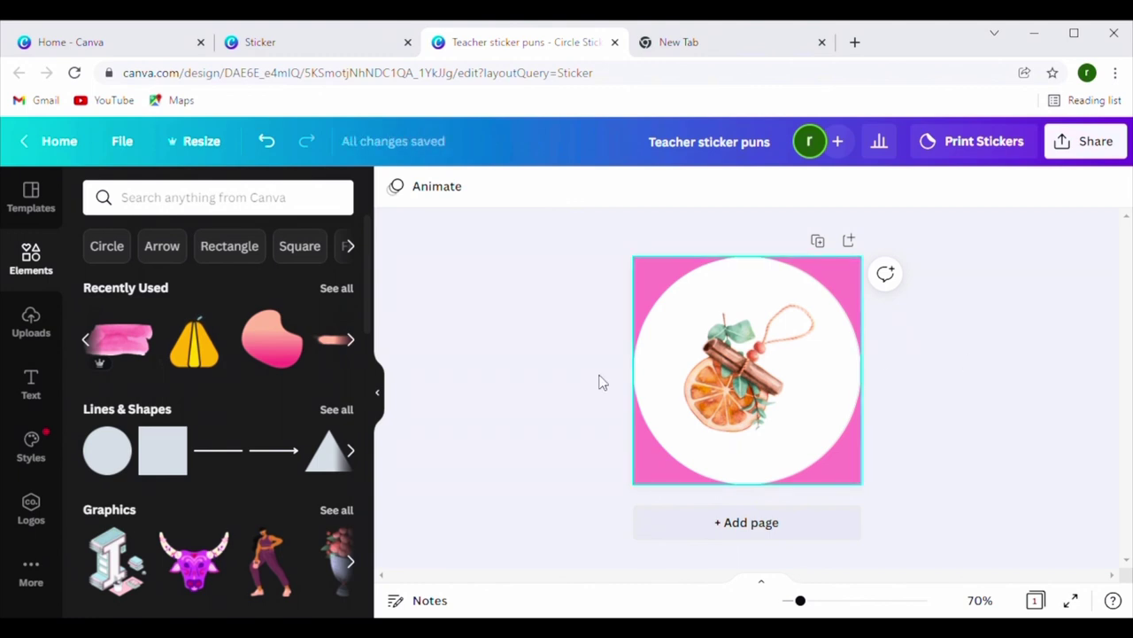
- Add a body text reading "BODY BUTTER" and set its font to Glacial Indifference
left_click(34, 385)
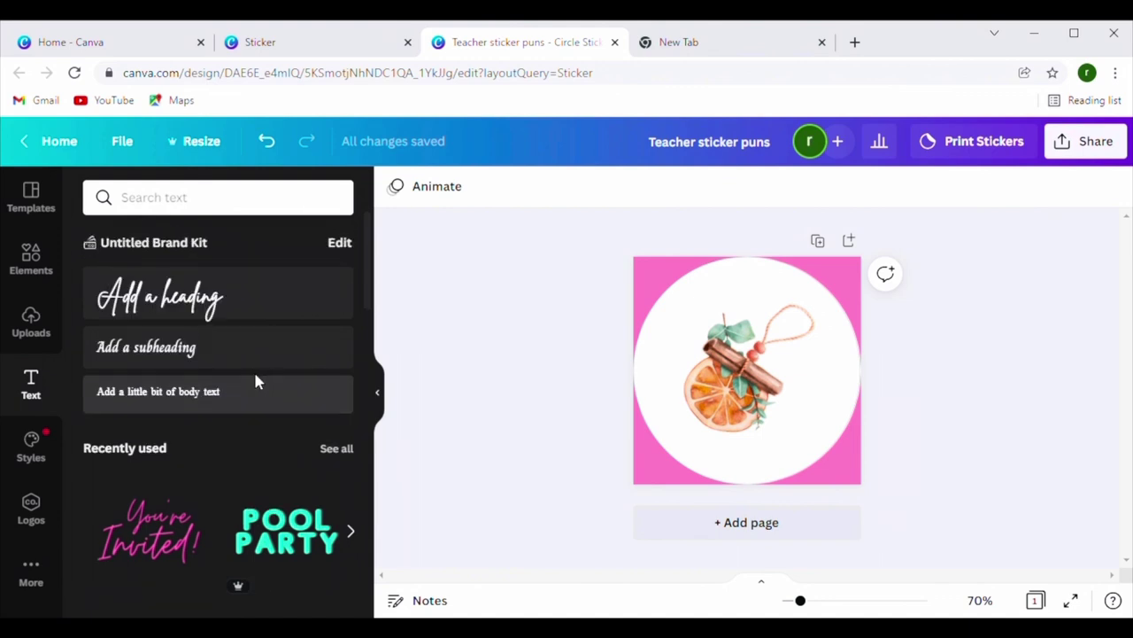
left_click(237, 401)
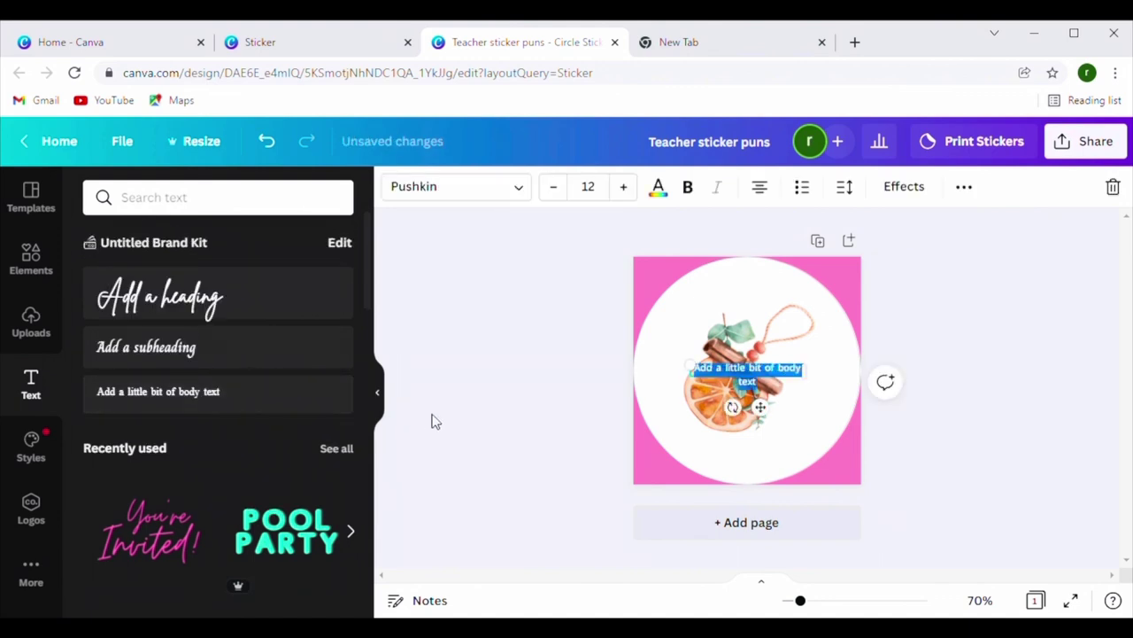
type("Orange you")
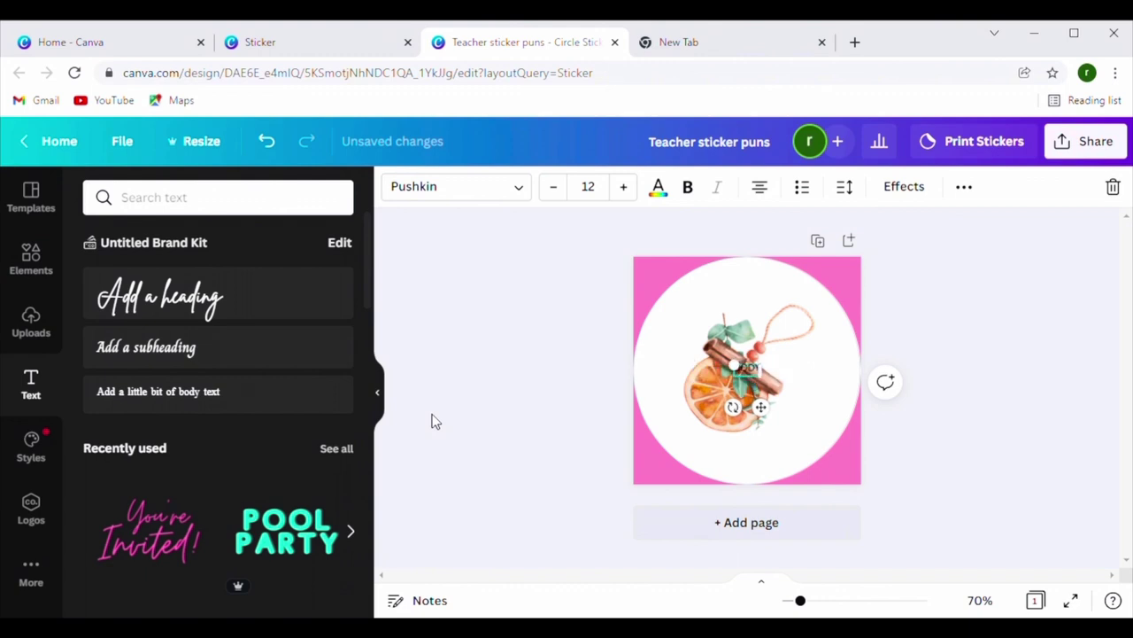
type("UTTER")
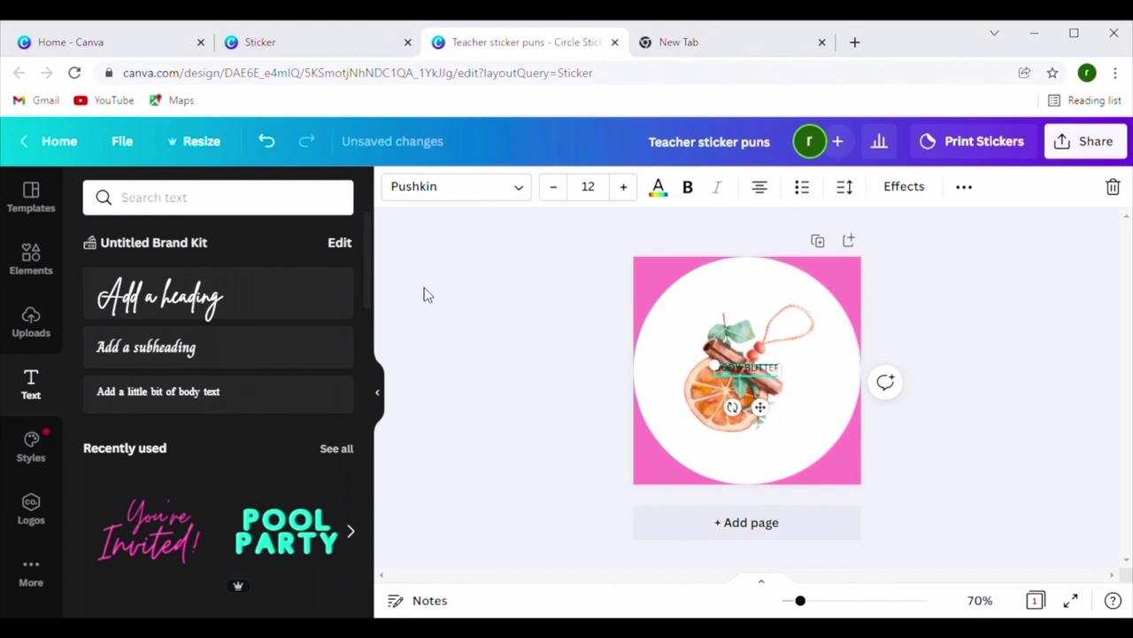
left_click(505, 186)
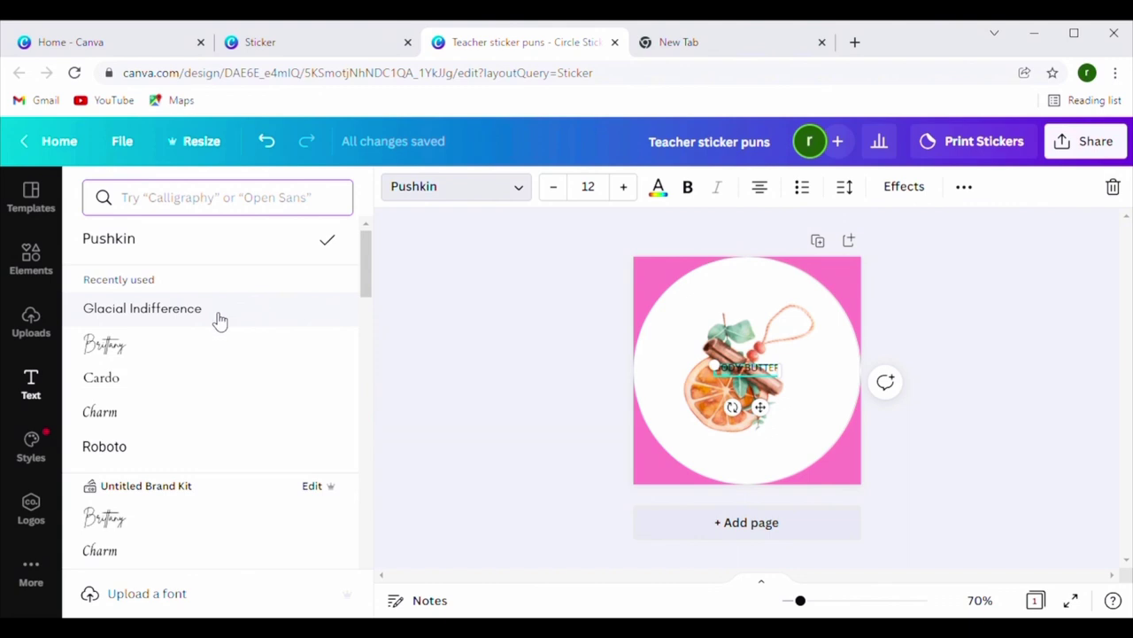
left_click(195, 317)
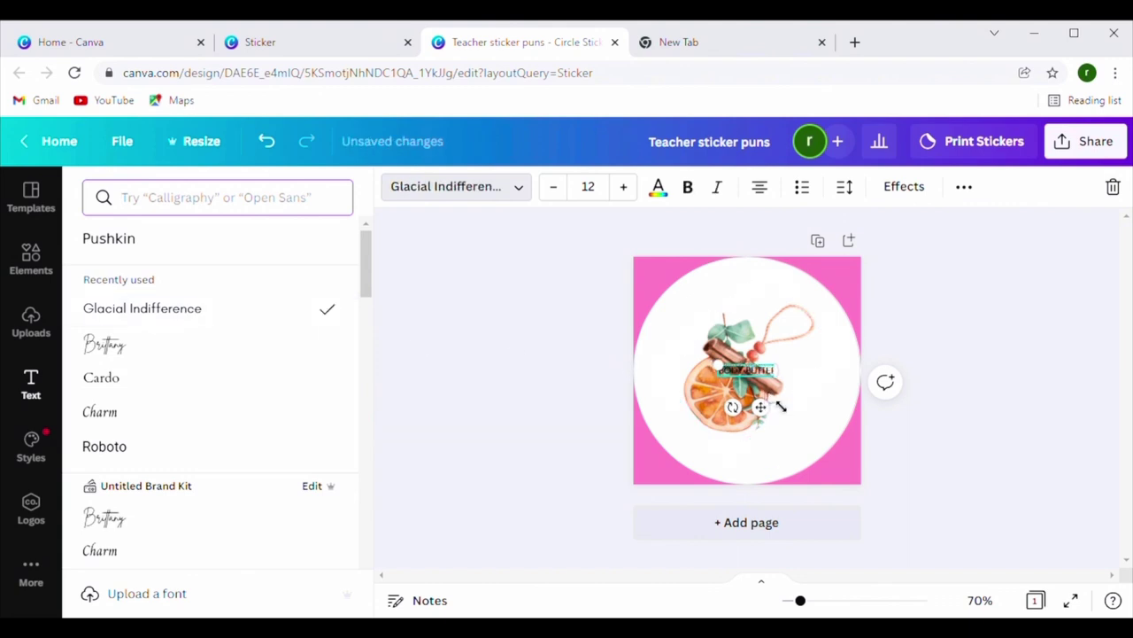
- Move the BODY BUTTER text above the orange ornament near the white circle's upper edge and set its font size to 18
left_click_drag(785, 380, 776, 282)
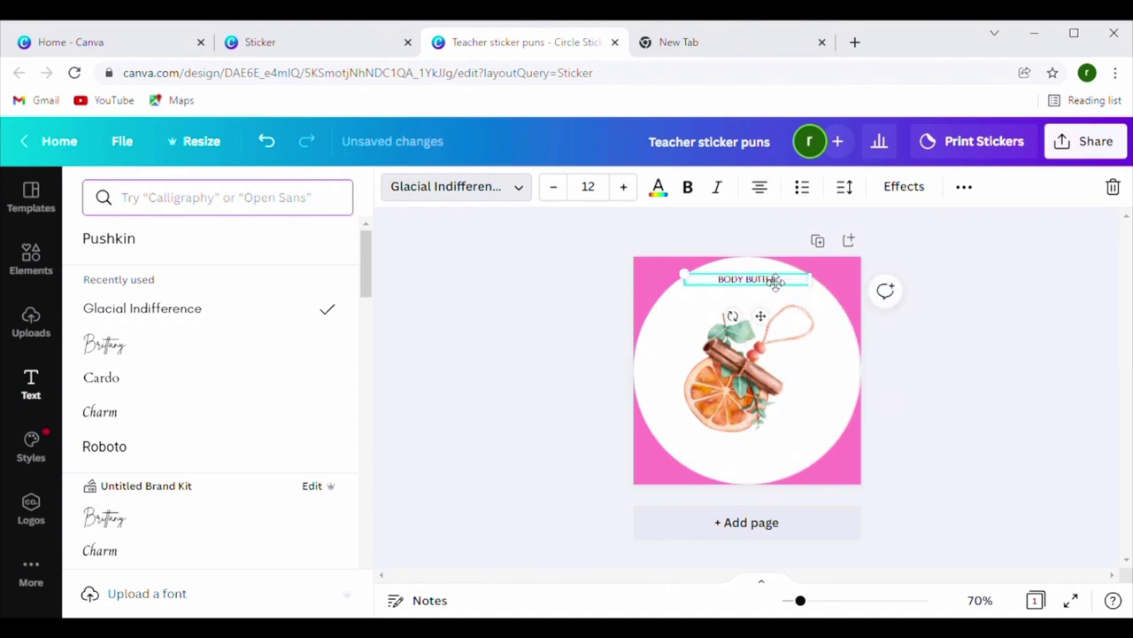
left_click(624, 190)
left_click(624, 190)
left_click(624, 190)
left_click(624, 189)
left_click(625, 189)
left_click(625, 190)
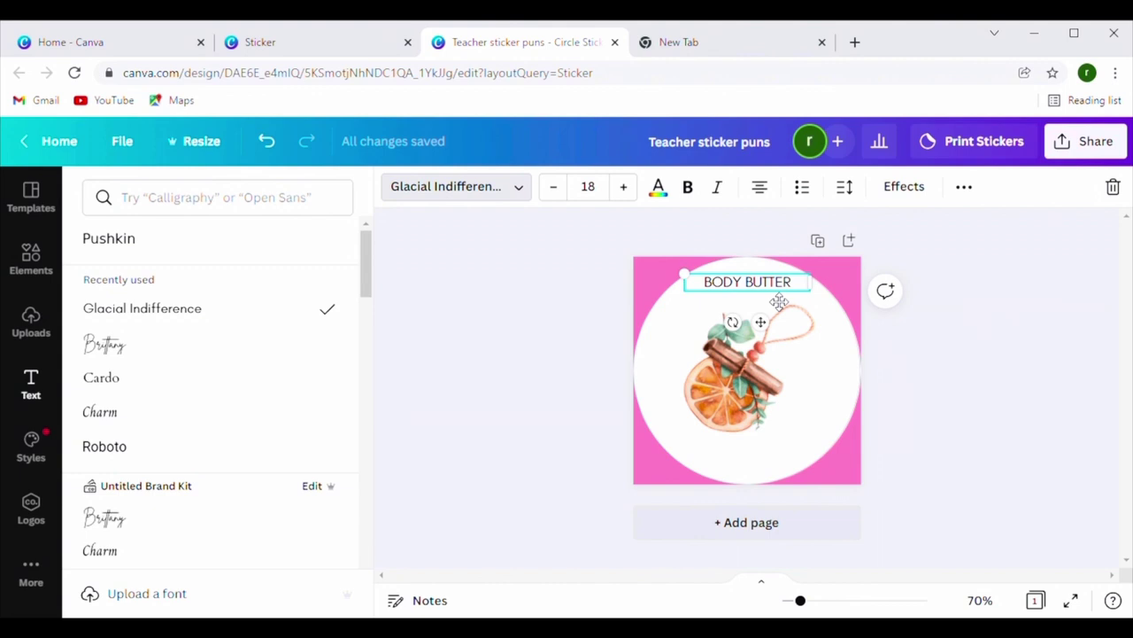
left_click(949, 387)
left_click(952, 393)
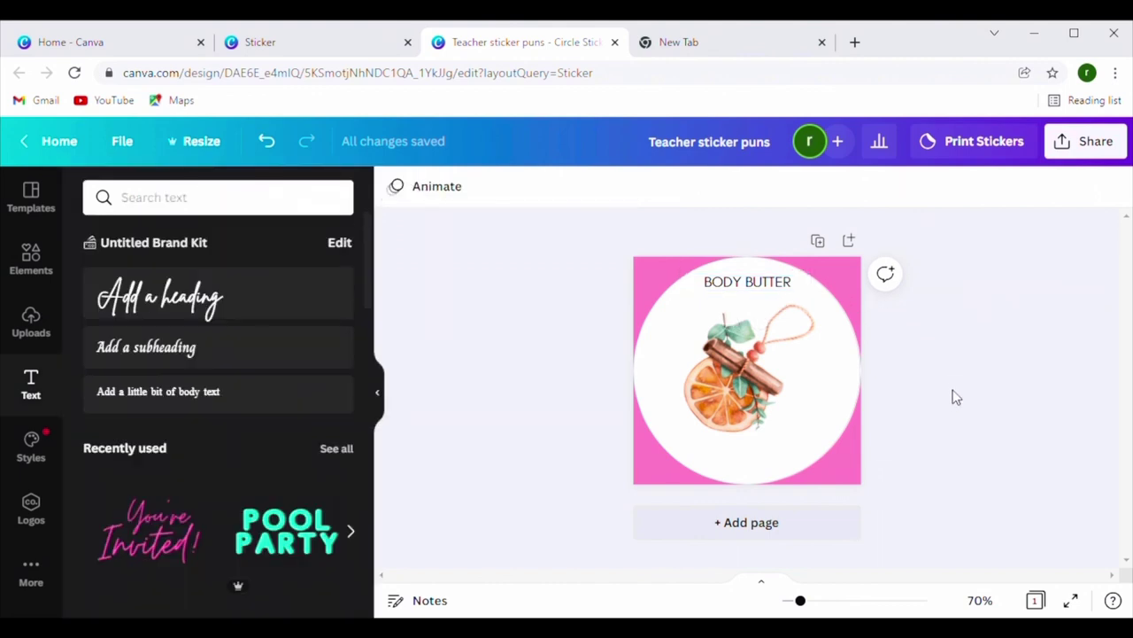
- Apply the Curve shape effect to the BODY BUTTER text, enlarge it to about size 46.3 and align it with the page's upper edge
left_click(778, 285)
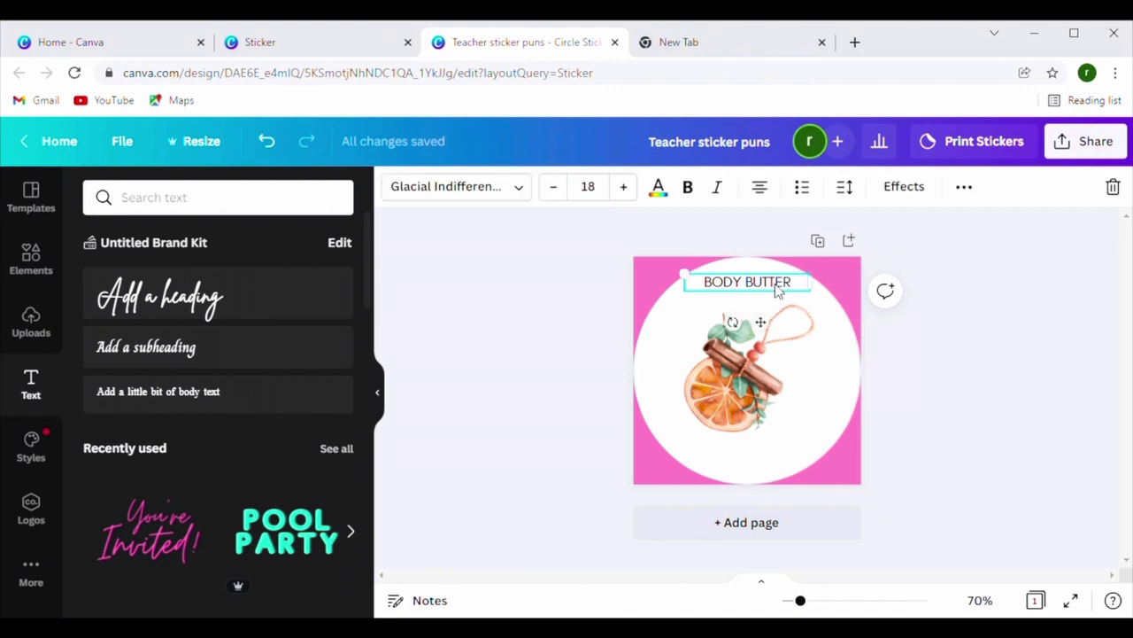
left_click(845, 187)
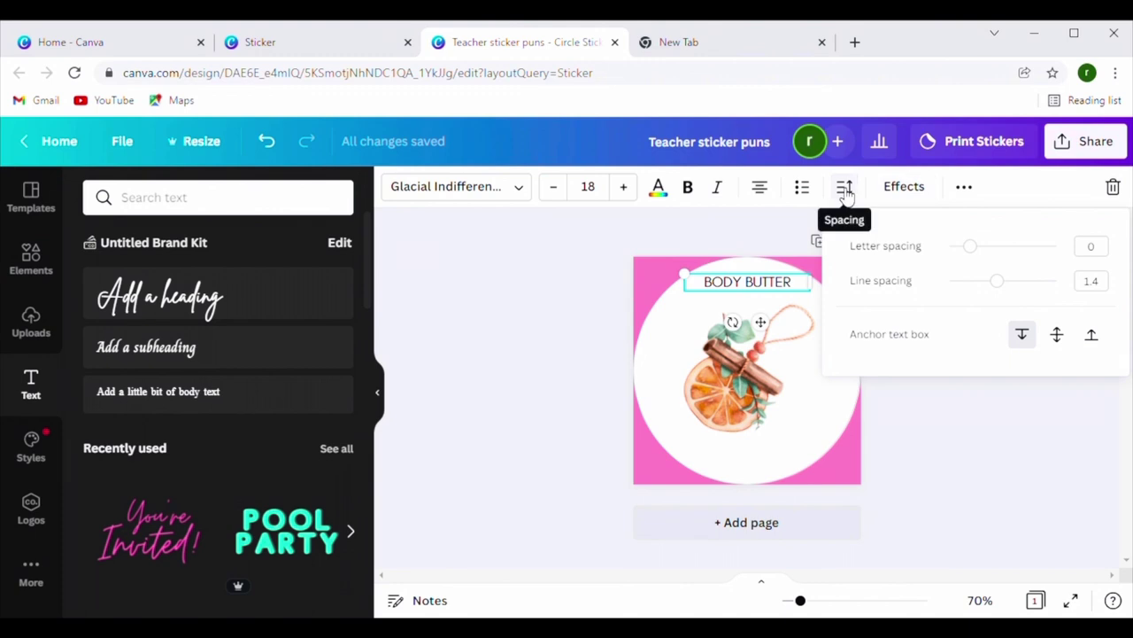
left_click(965, 189)
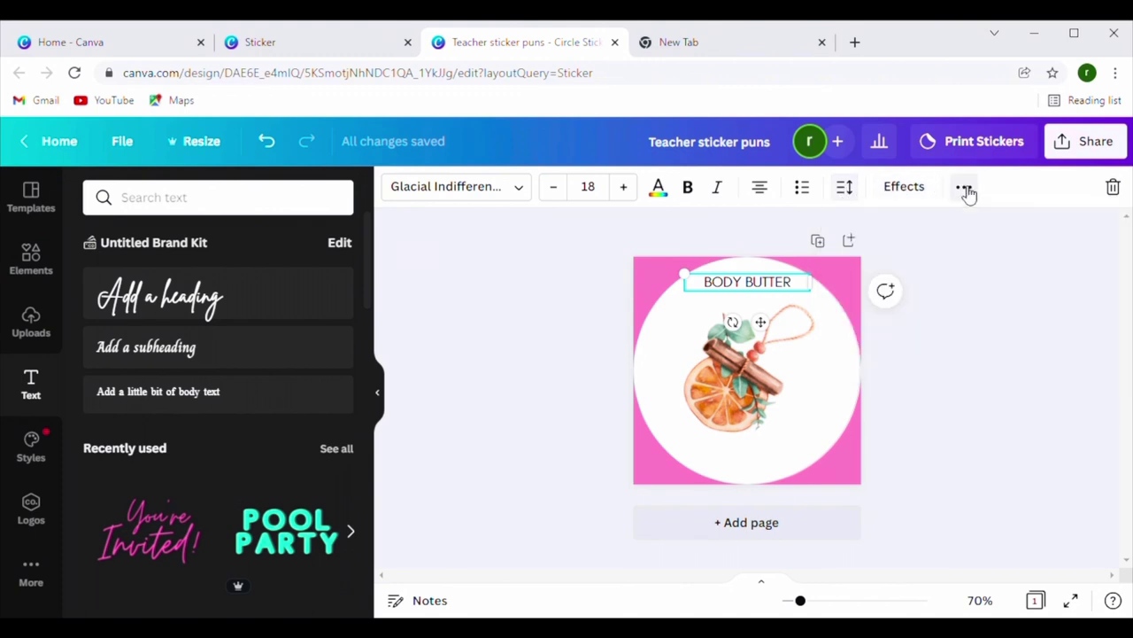
left_click(904, 186)
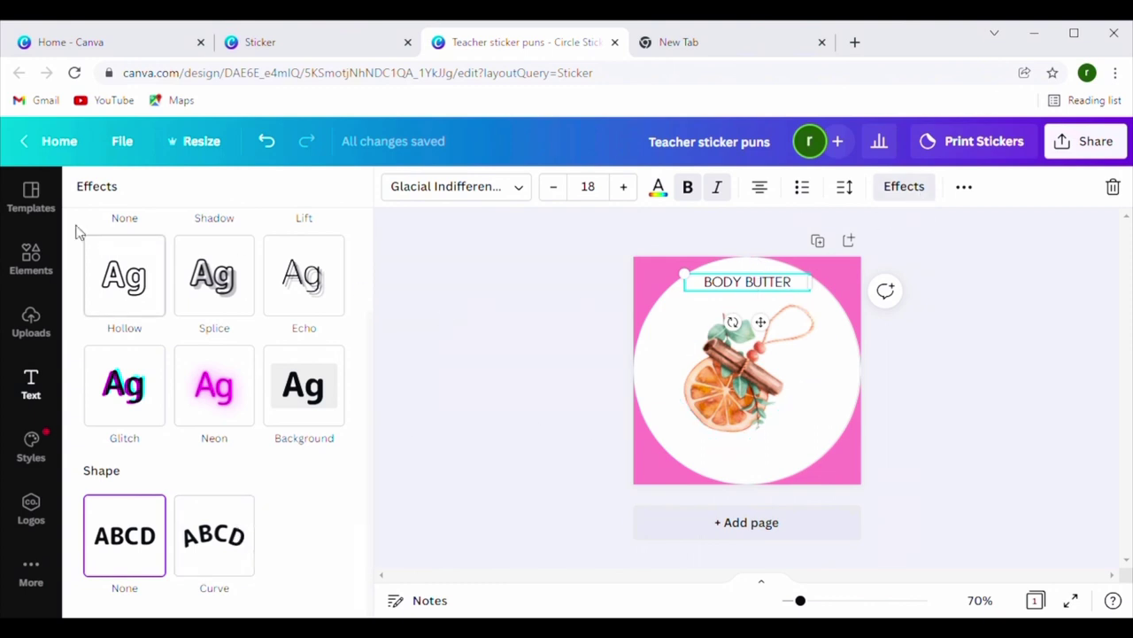
left_click(237, 555)
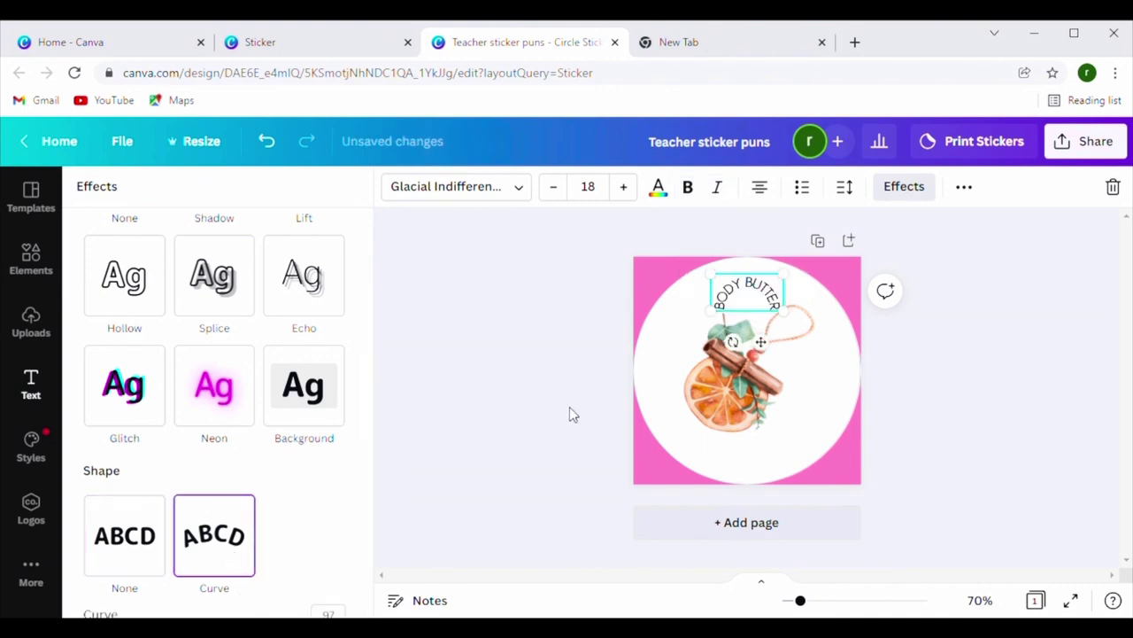
left_click_drag(795, 329, 840, 340)
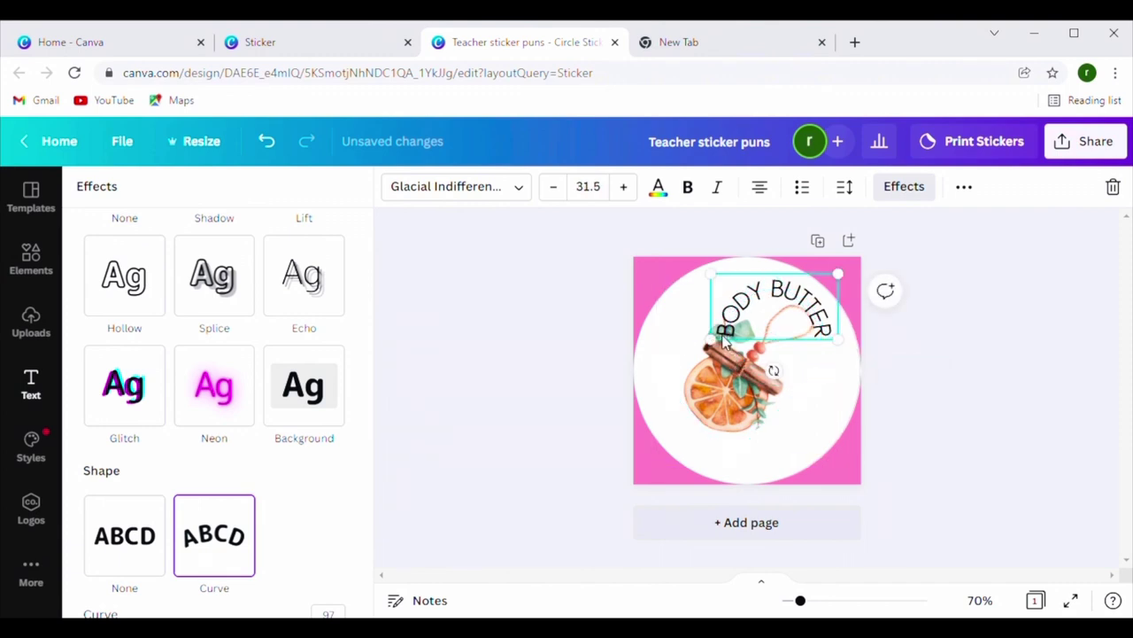
left_click_drag(718, 347, 651, 367)
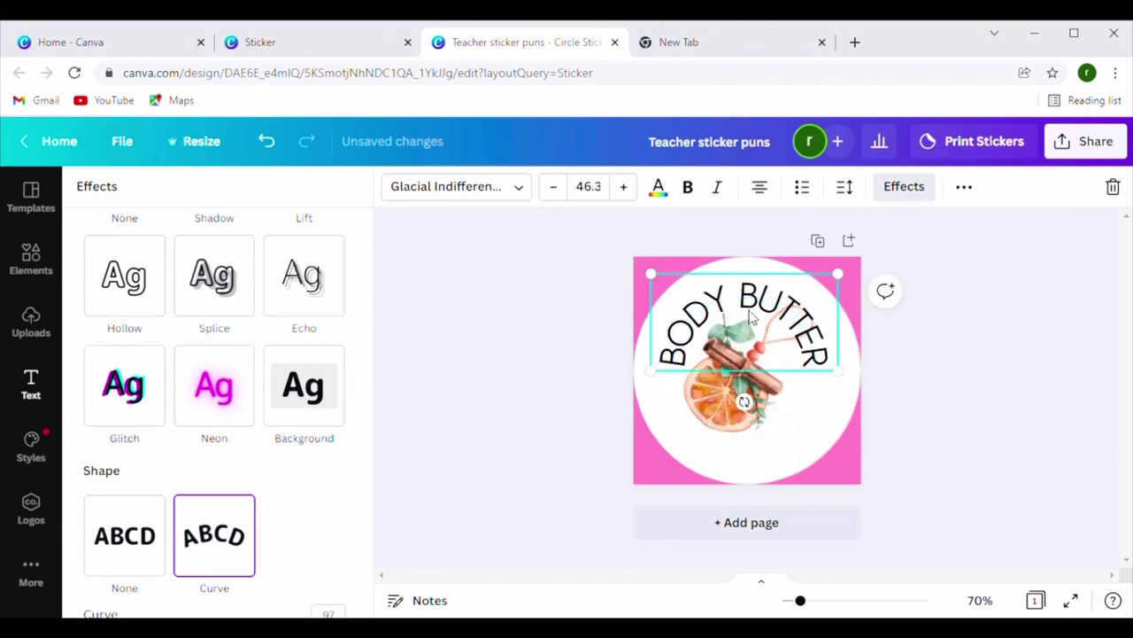
left_click_drag(766, 301, 773, 281)
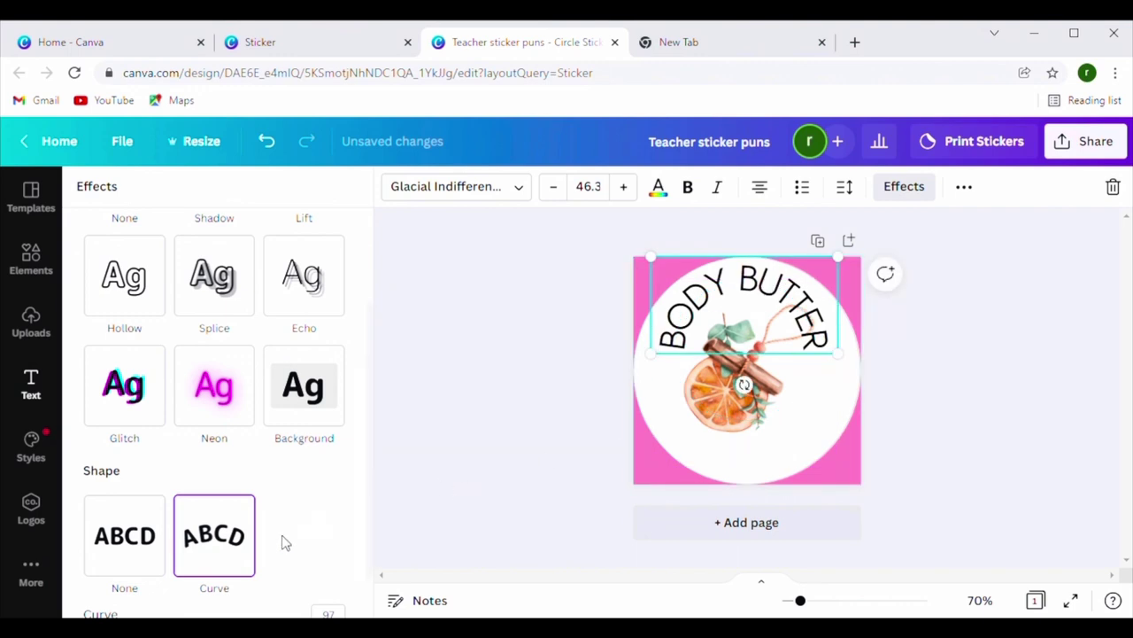
- Flatten the BODY BUTTER text's curve to 53, shrink it to about size 30.1 and center it along the circle's upper edge
scroll(285, 542, "down", 1)
left_click_drag(341, 587, 295, 588)
left_click_drag(873, 341, 783, 298)
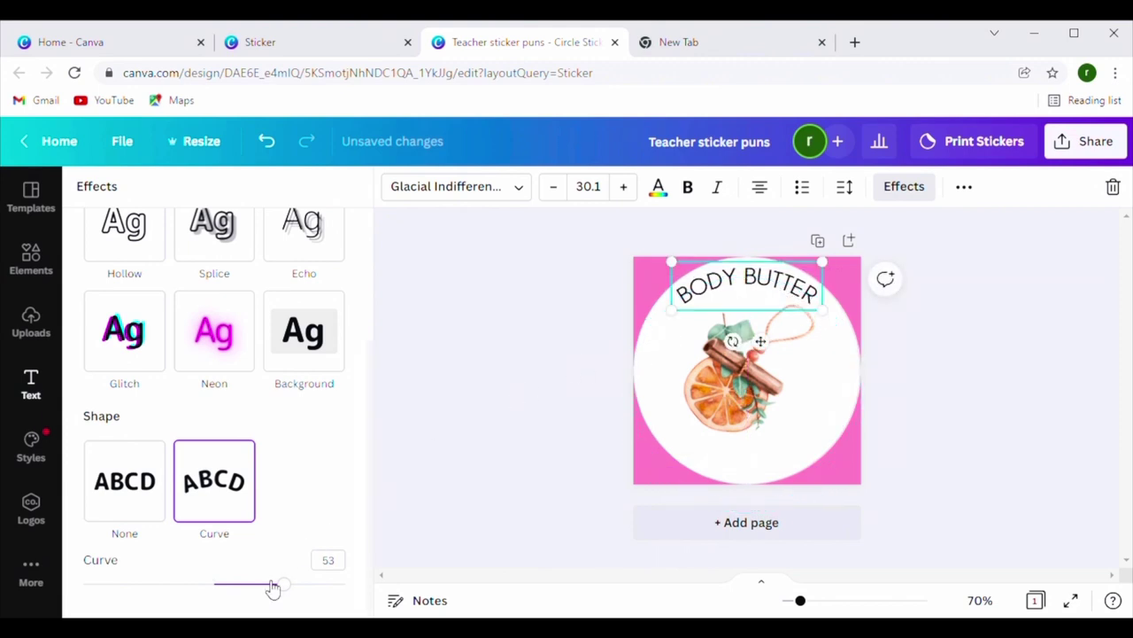
mouse_move(284, 584)
left_mouse_down()
mouse_move(268, 584)
mouse_move(311, 585)
mouse_move(290, 591)
left_mouse_up()
left_click(941, 407)
left_click(907, 359)
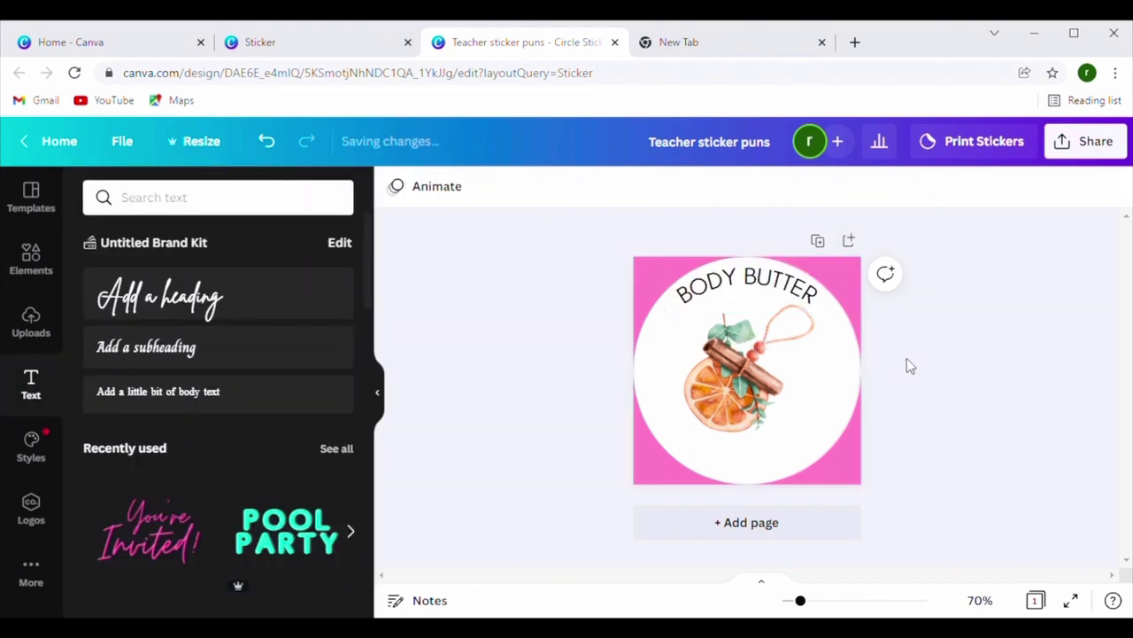
- Reduce the curved BODY BUTTER text's font size to 19.1
left_click(773, 290)
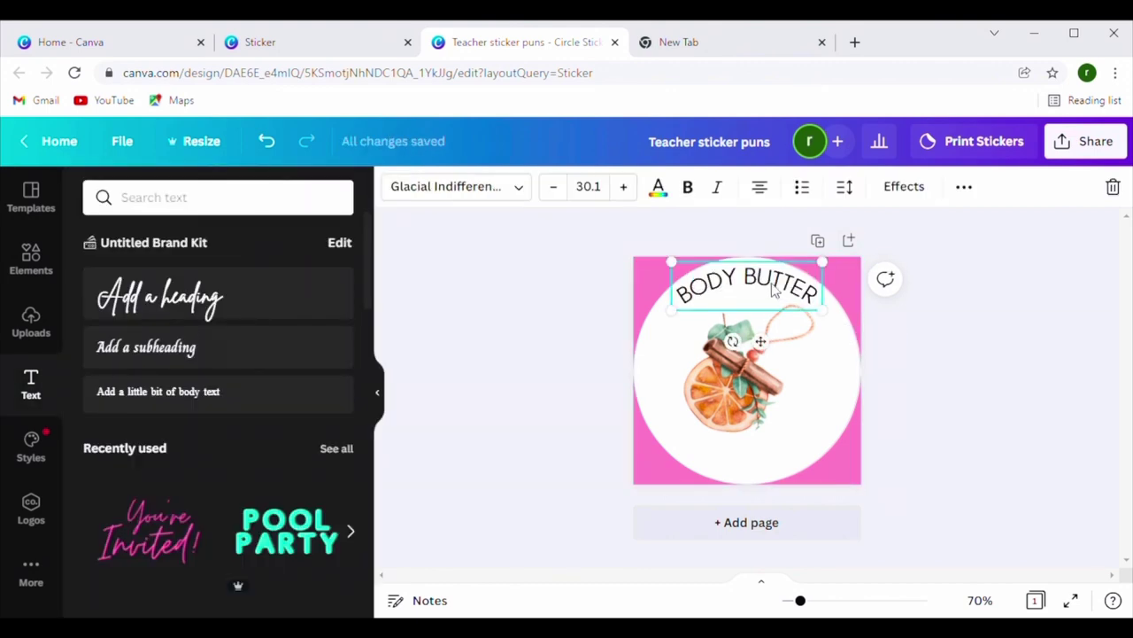
left_click(969, 459)
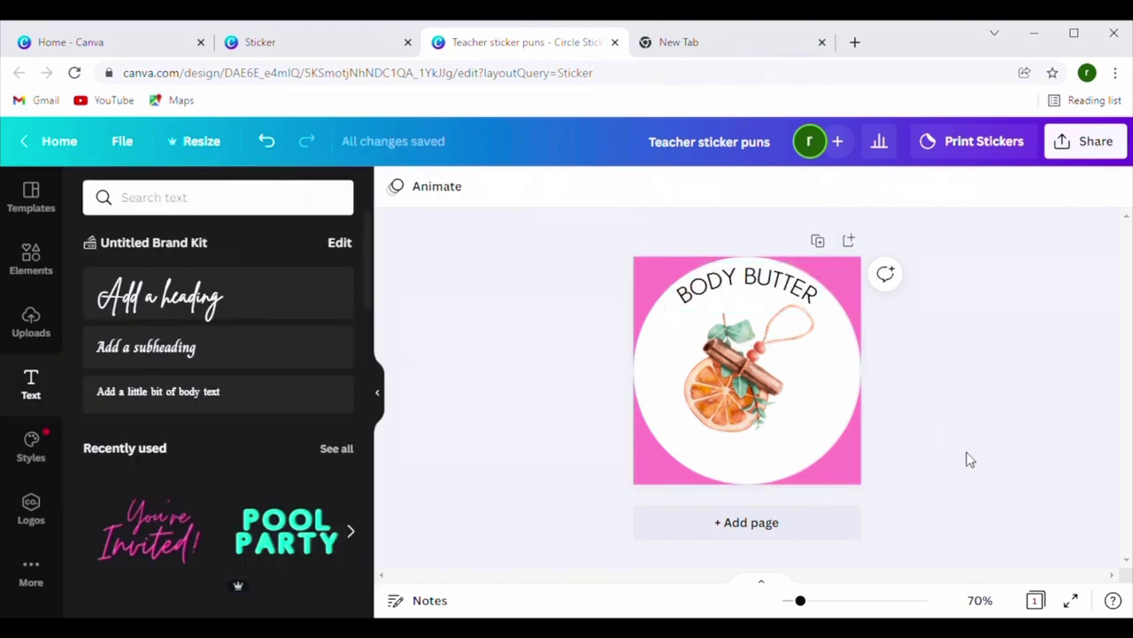
left_click(777, 283)
left_click(555, 186)
left_click(556, 186)
left_click(555, 186)
left_click(555, 186)
left_click(555, 186)
left_click(555, 186)
left_click(555, 186)
left_click(555, 186)
left_click(555, 186)
left_click(555, 186)
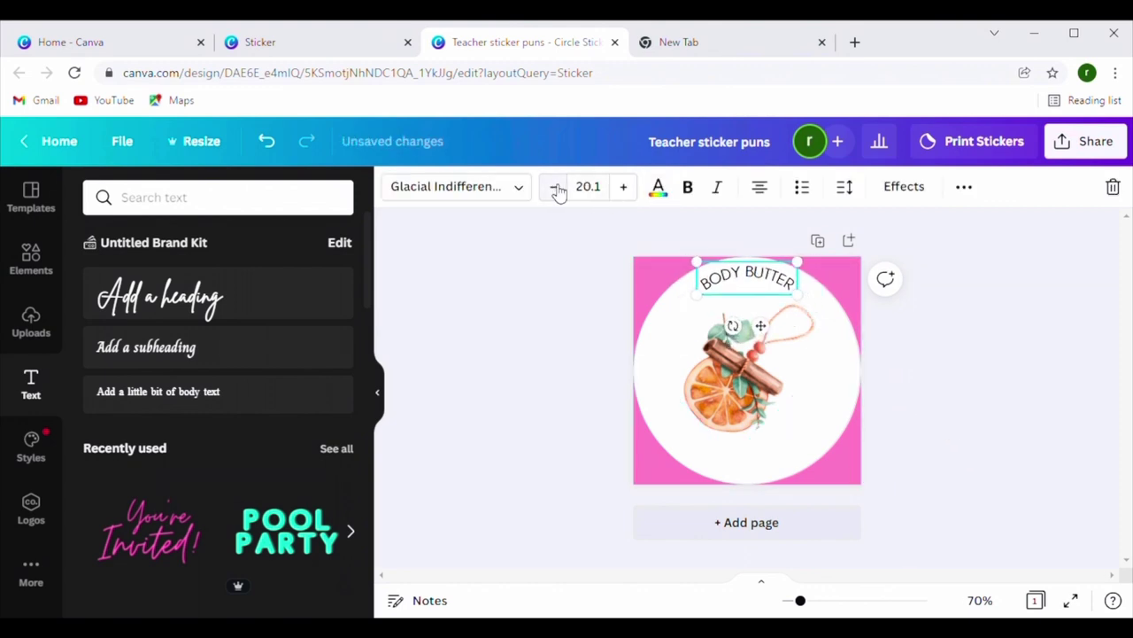
left_click(556, 186)
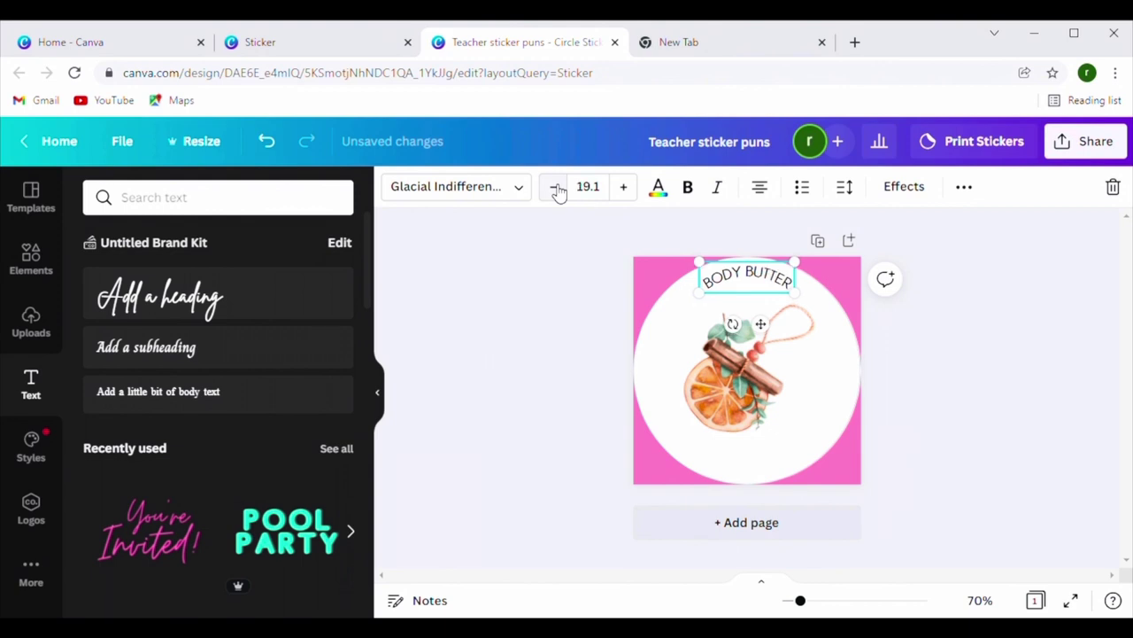
left_click(818, 455)
- Widen the letter spacing of the BODY BUTTER text to 174
left_click(746, 316)
left_click(753, 276)
left_click(760, 278)
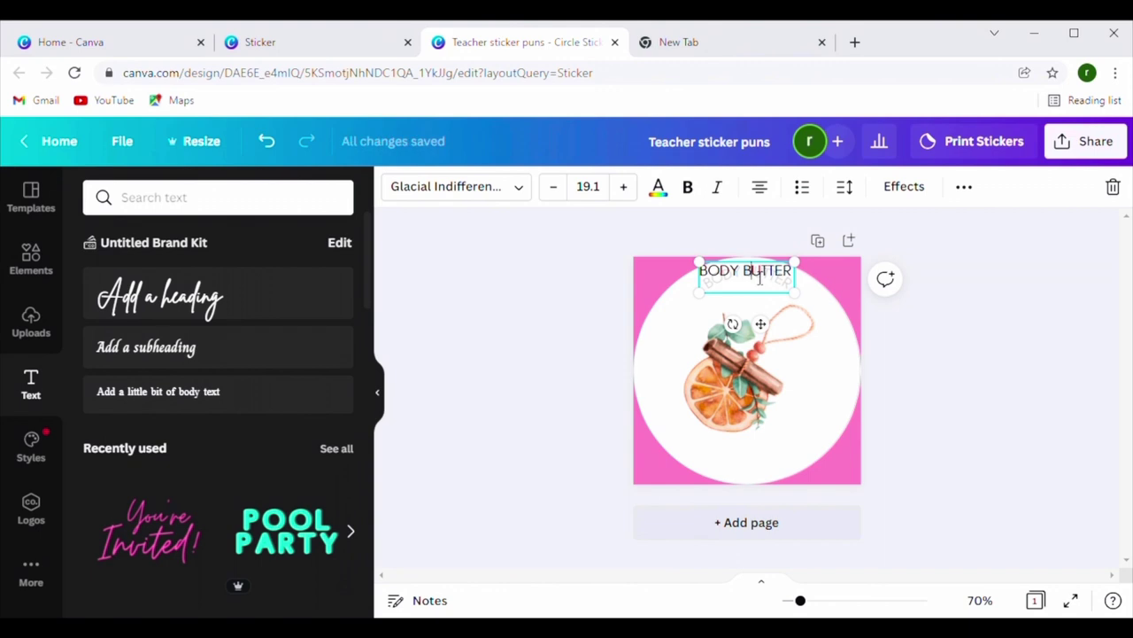
left_click(843, 188)
left_click_drag(972, 246, 997, 249)
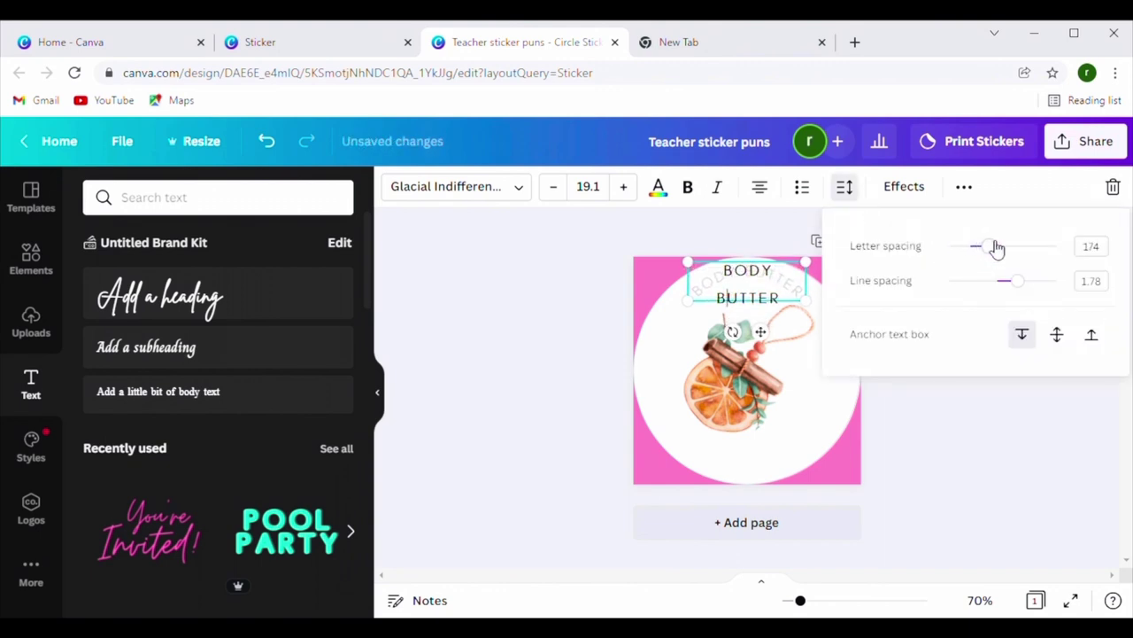
left_click(598, 264)
left_click(598, 264)
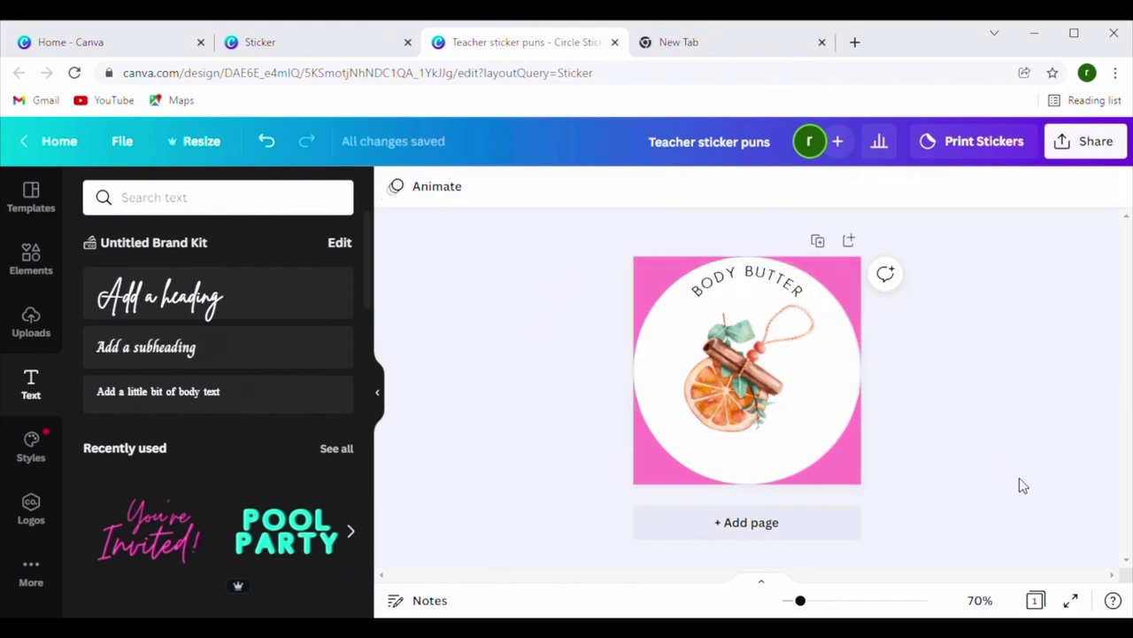
- Lower the BODY BUTTER text's curve value to 38
left_click(757, 297)
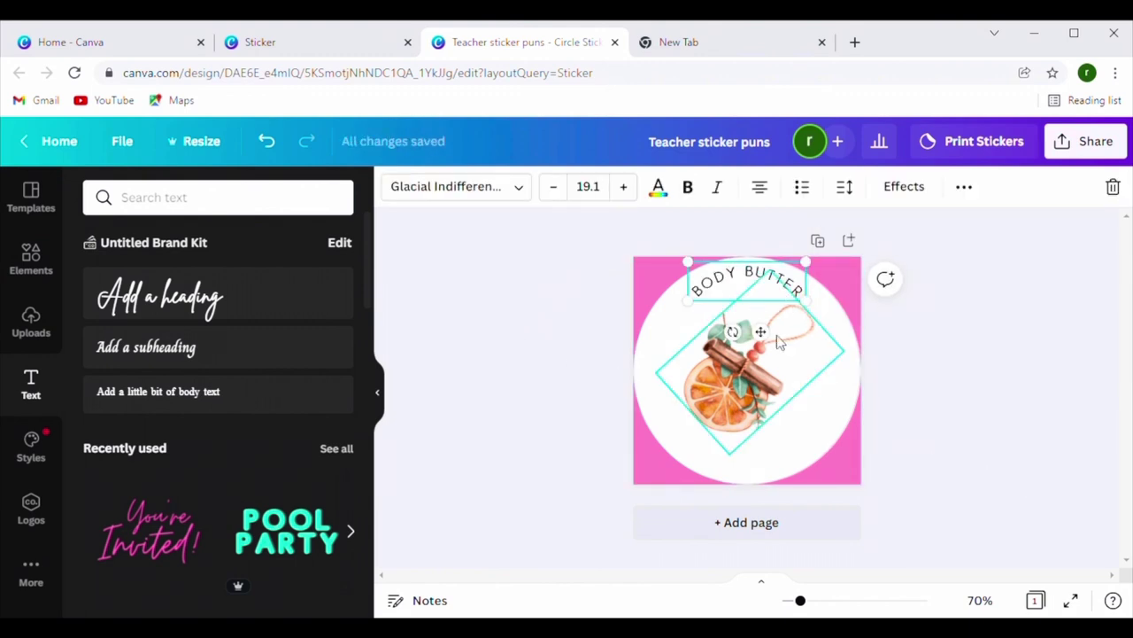
left_click(904, 188)
scroll(217, 532, "down", 2)
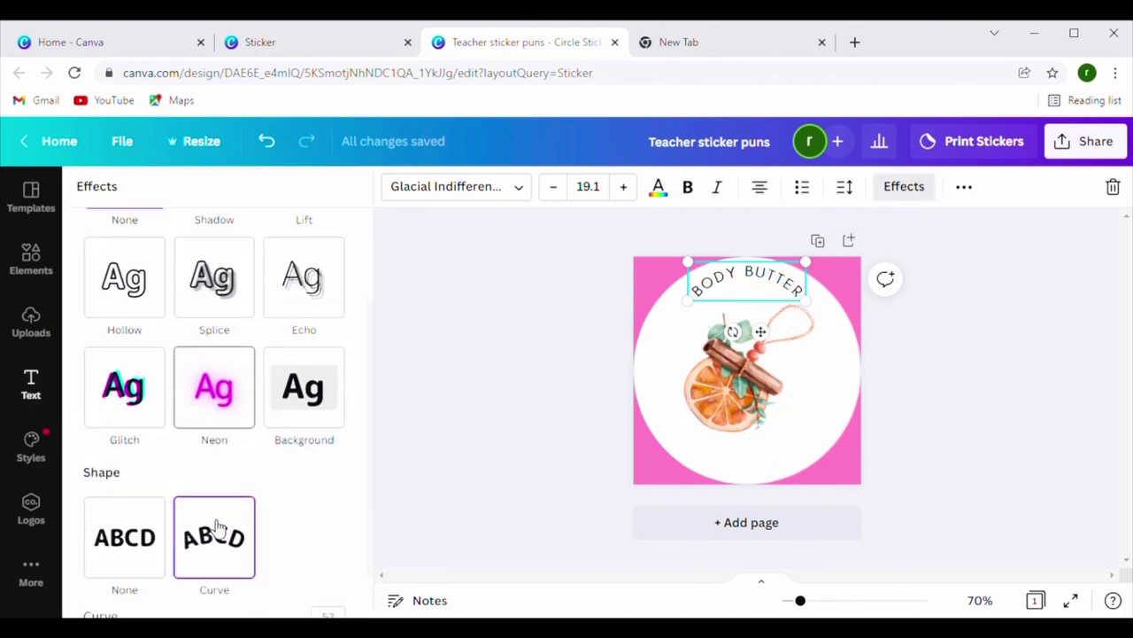
scroll(244, 576, "down", 1)
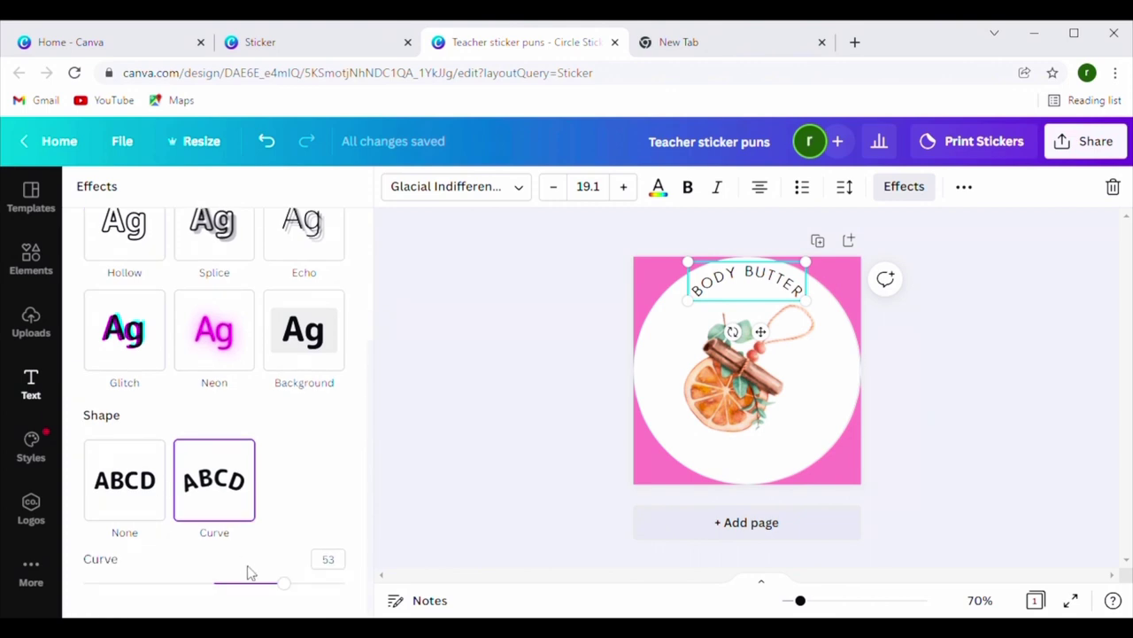
mouse_move(285, 587)
left_mouse_down()
mouse_move(299, 593)
mouse_move(270, 597)
left_mouse_up()
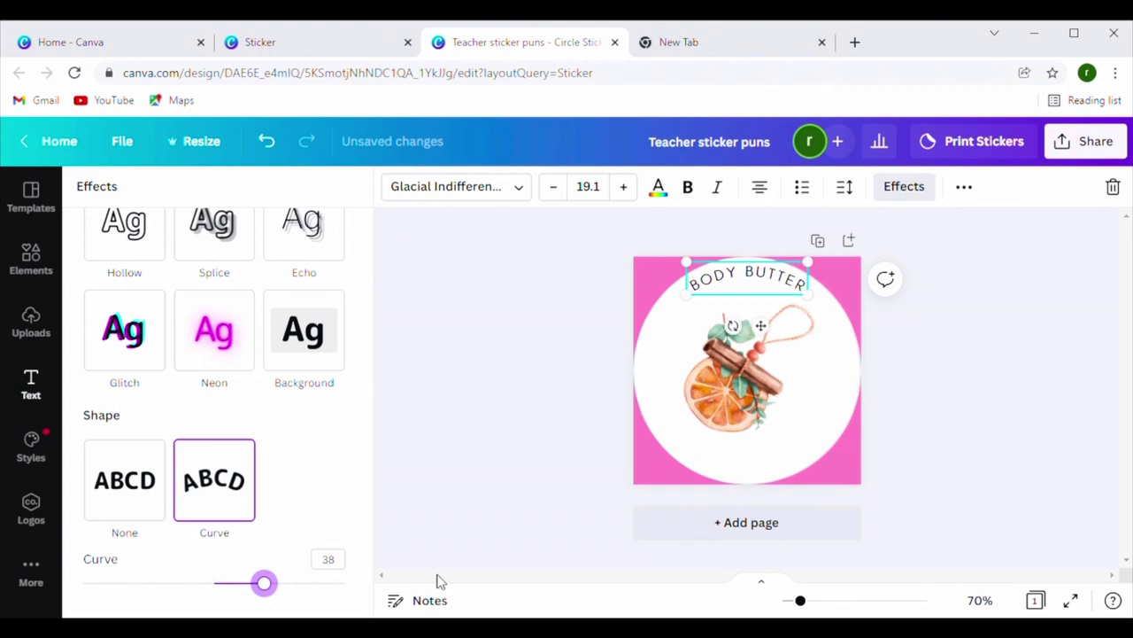
left_click(903, 469)
left_click(902, 463)
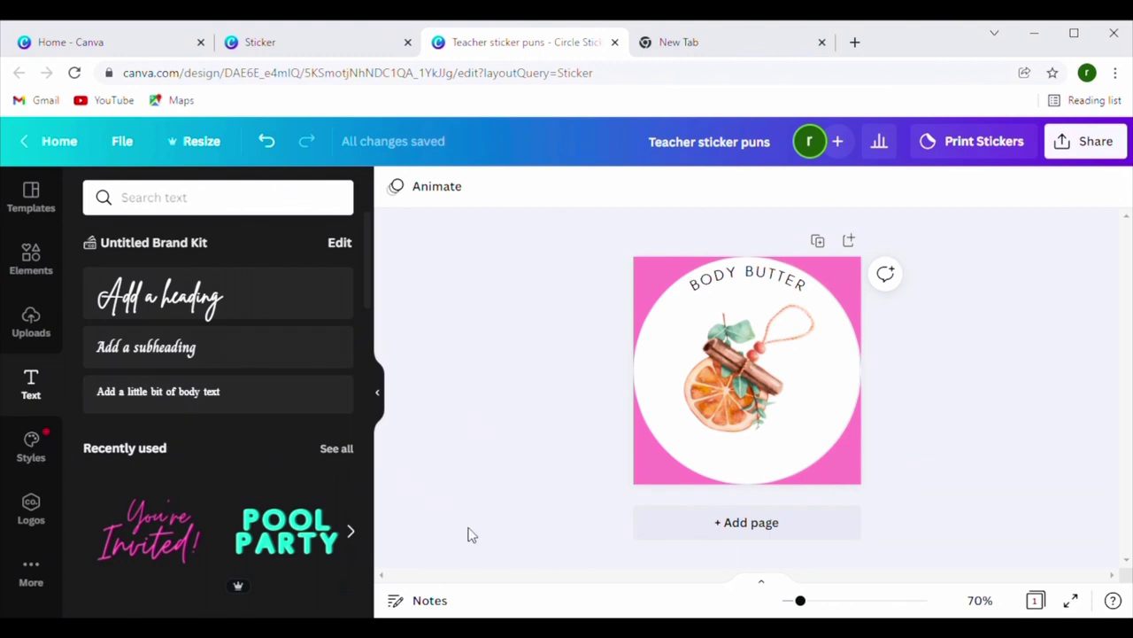
- Enlarge the orange ornament slightly and reposition it in the white circle below the curved text
left_click(766, 363)
left_click_drag(849, 356, 872, 349)
left_click(954, 398)
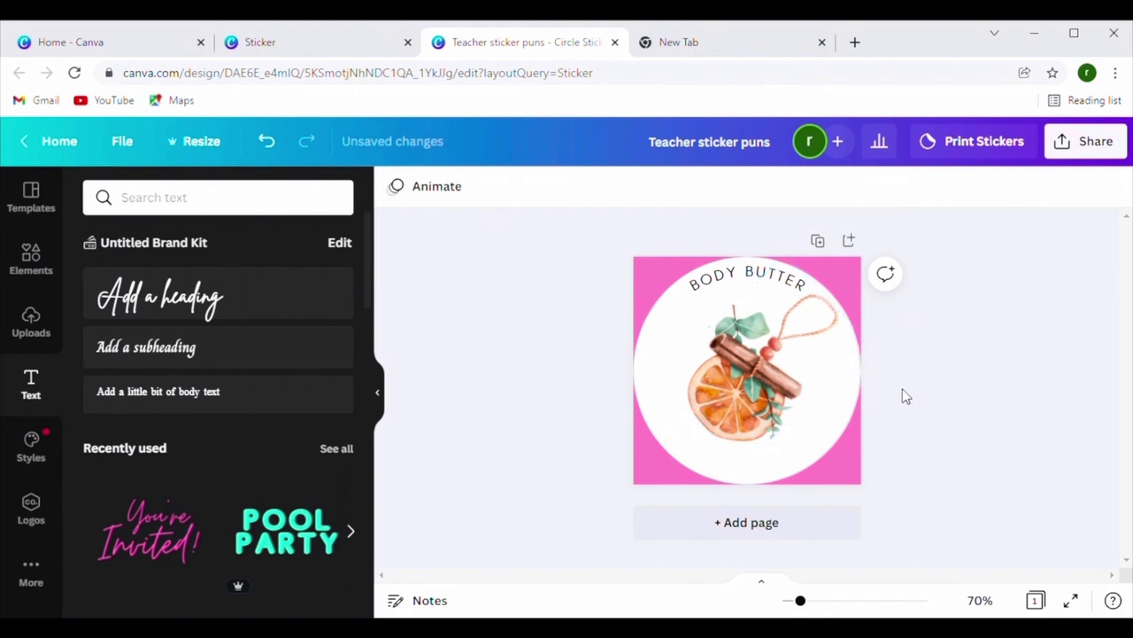
left_click(790, 396)
left_click_drag(678, 443, 668, 432)
left_click_drag(752, 423, 747, 425)
left_click(958, 433)
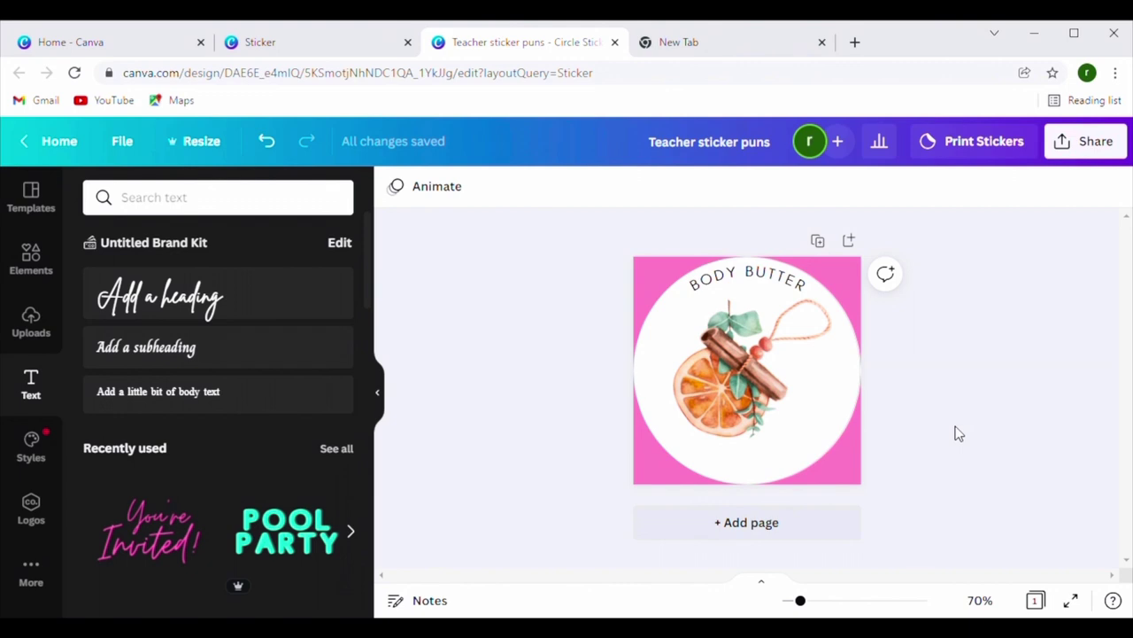
- Add a body text box to the sticker and set its font to Glacial Indifference
left_click(210, 405)
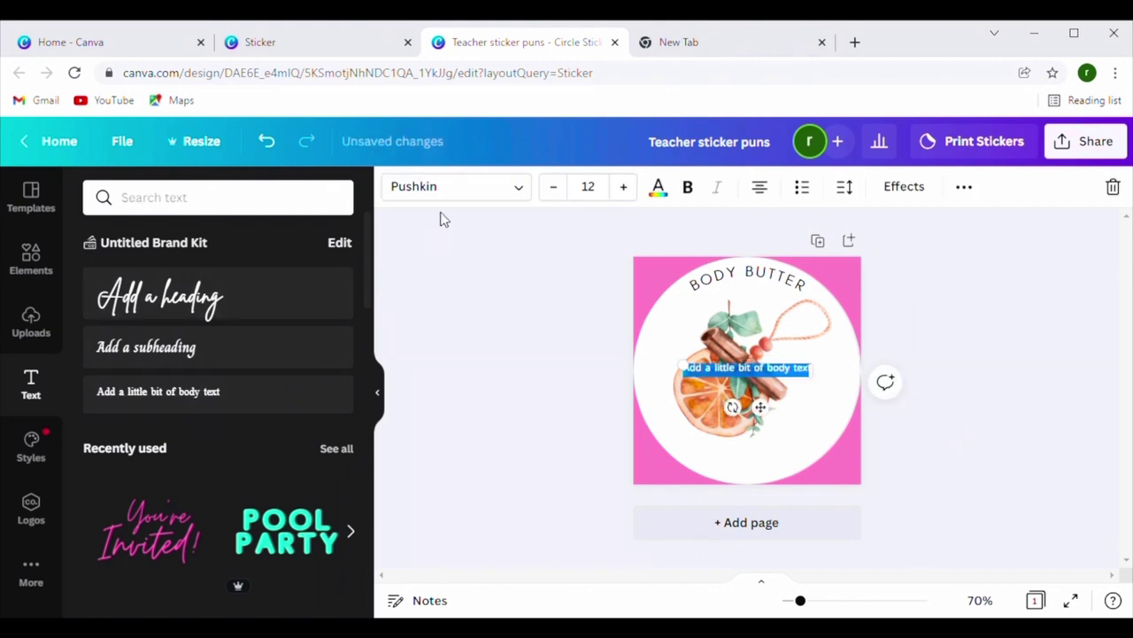
left_click(503, 186)
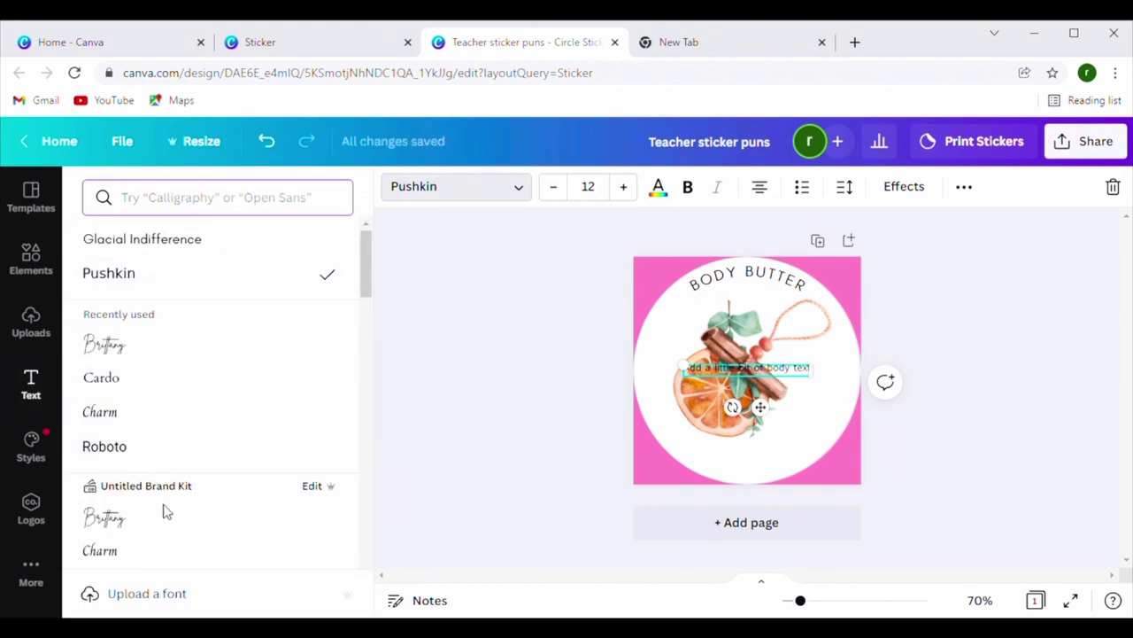
left_click(198, 241)
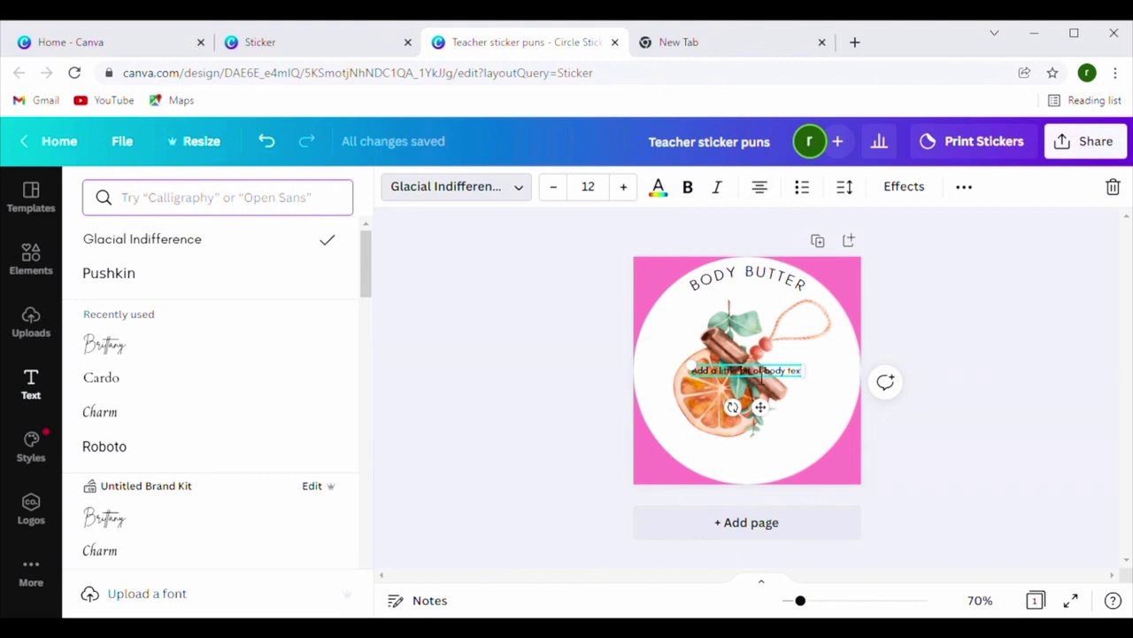
- Replace the placeholder with ORANGE PATCHOULI, then enlarge the text to size 15.5 and place it below the orange ornament
left_click(761, 376)
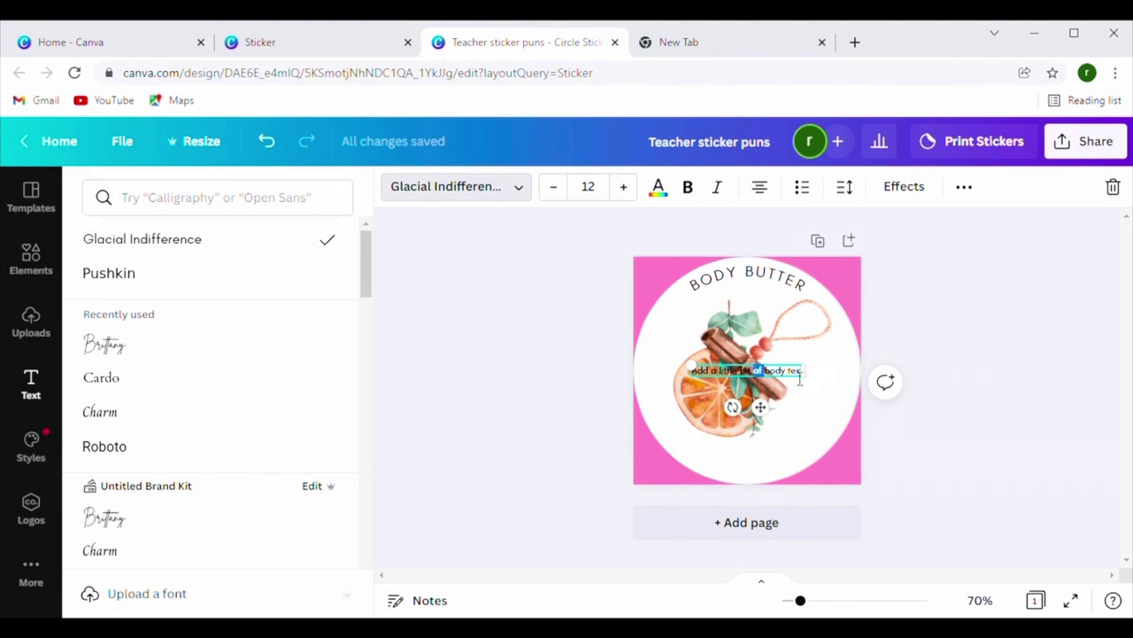
left_click_drag(799, 378, 696, 379)
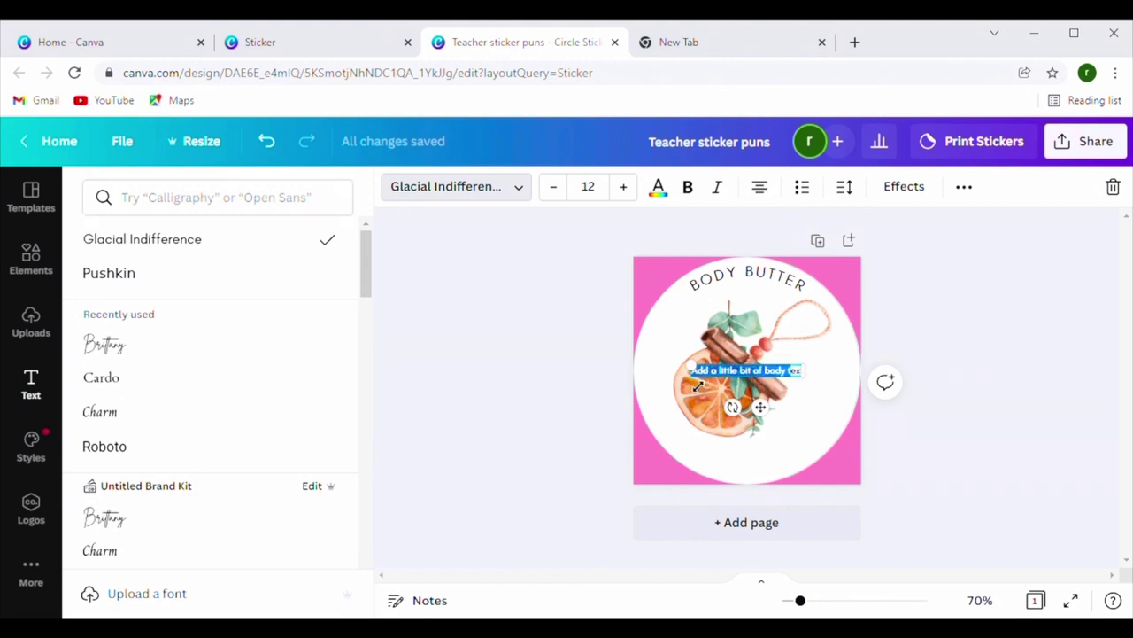
key("BackSpace")
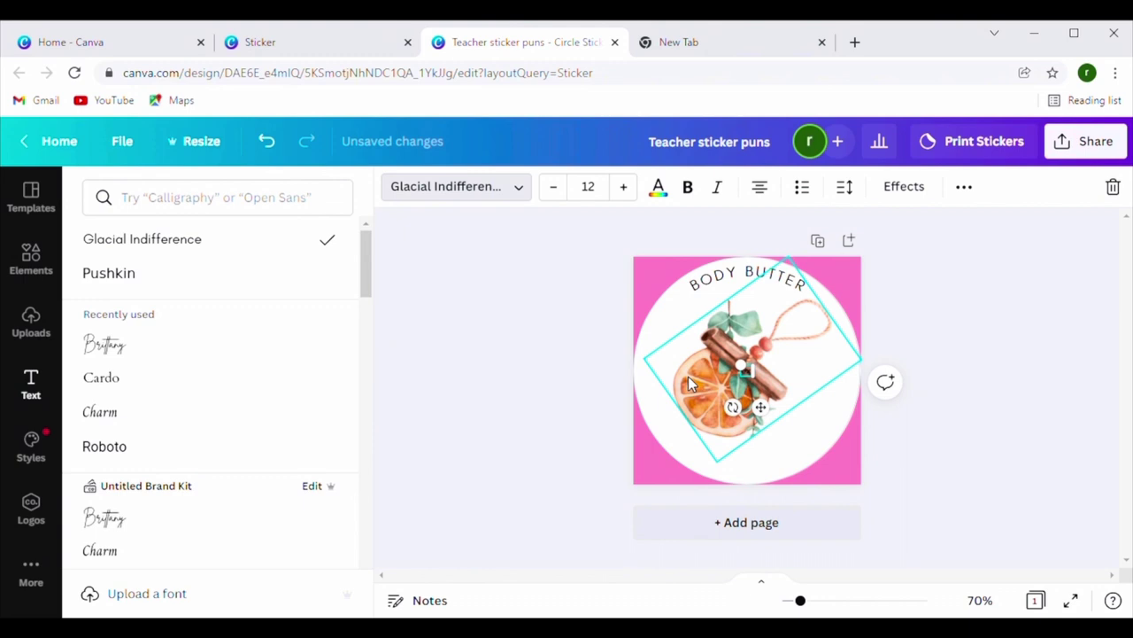
type("ORANGES")
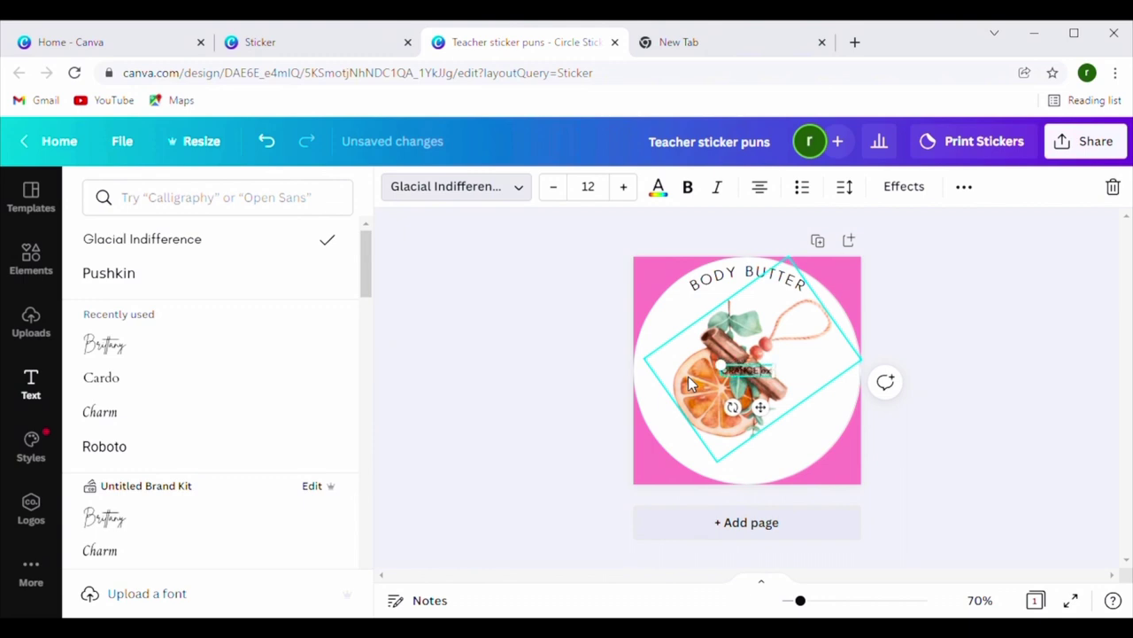
type(" PATCHOULI")
key("Delete")
key("Delete")
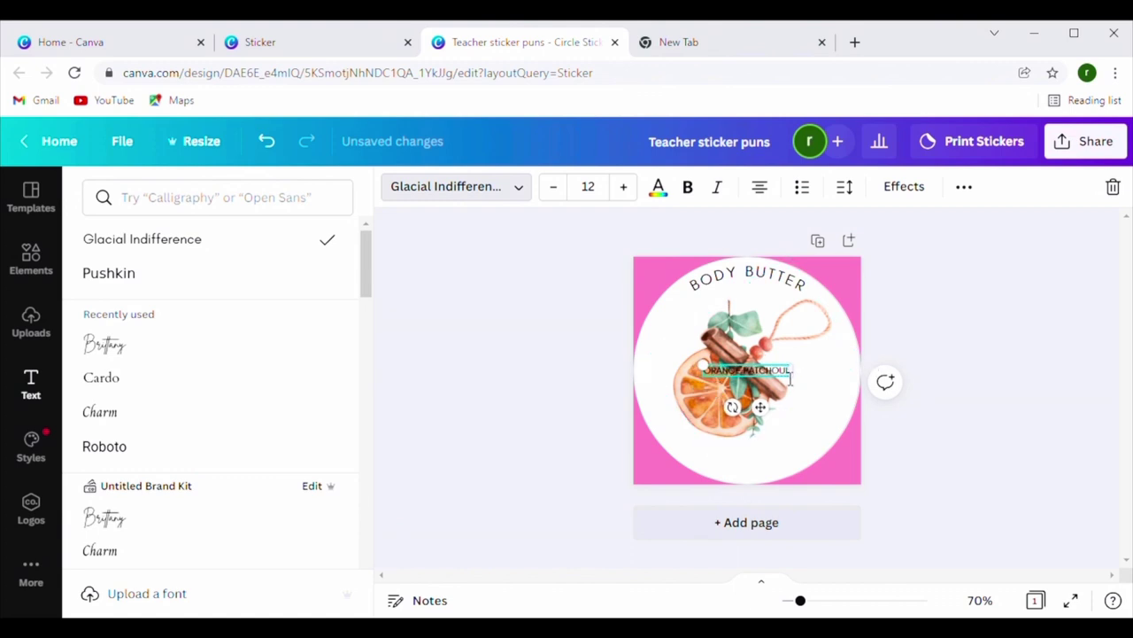
left_click_drag(803, 387, 785, 451)
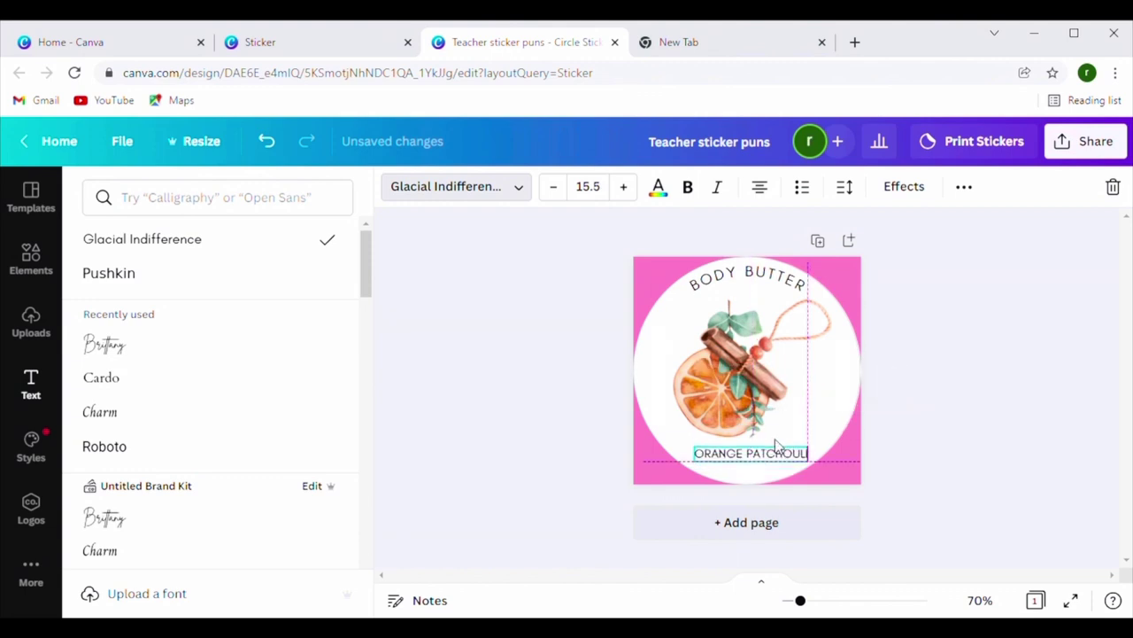
- Apply the Curve shape effect to the ORANGE PATCHOULI text with a curve value of -27
left_click(903, 189)
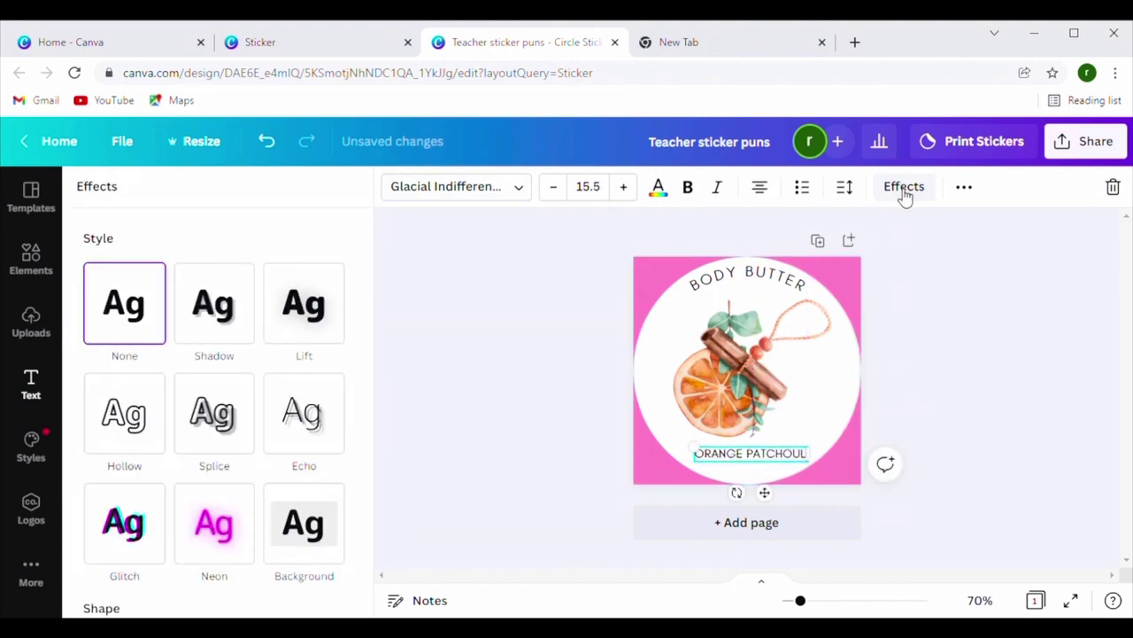
scroll(279, 493, "down", 2)
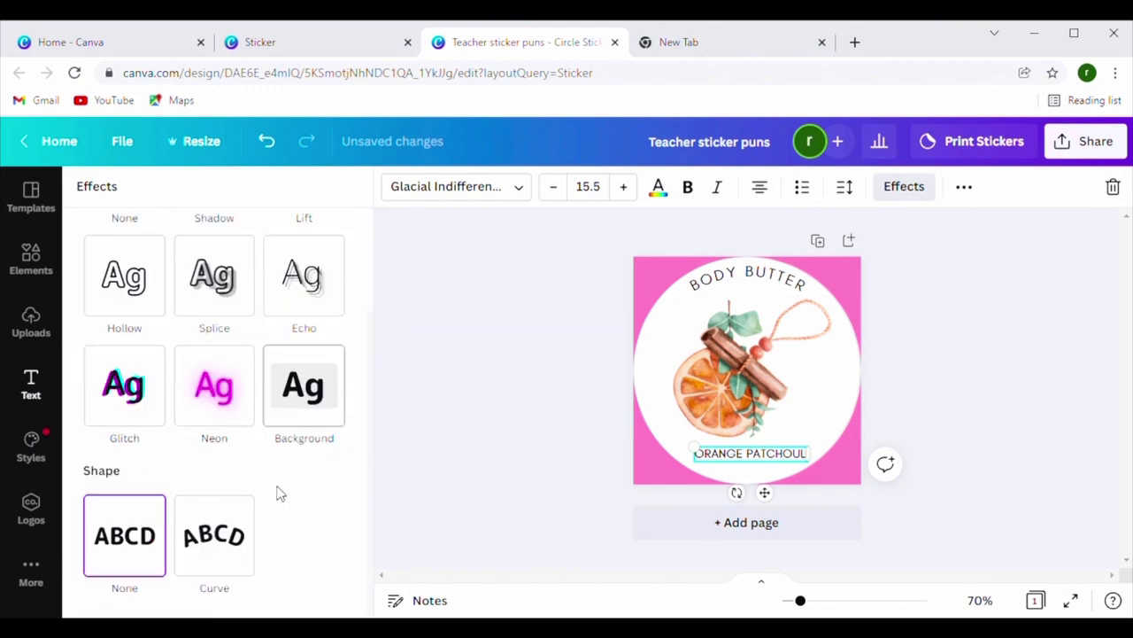
left_click(232, 558)
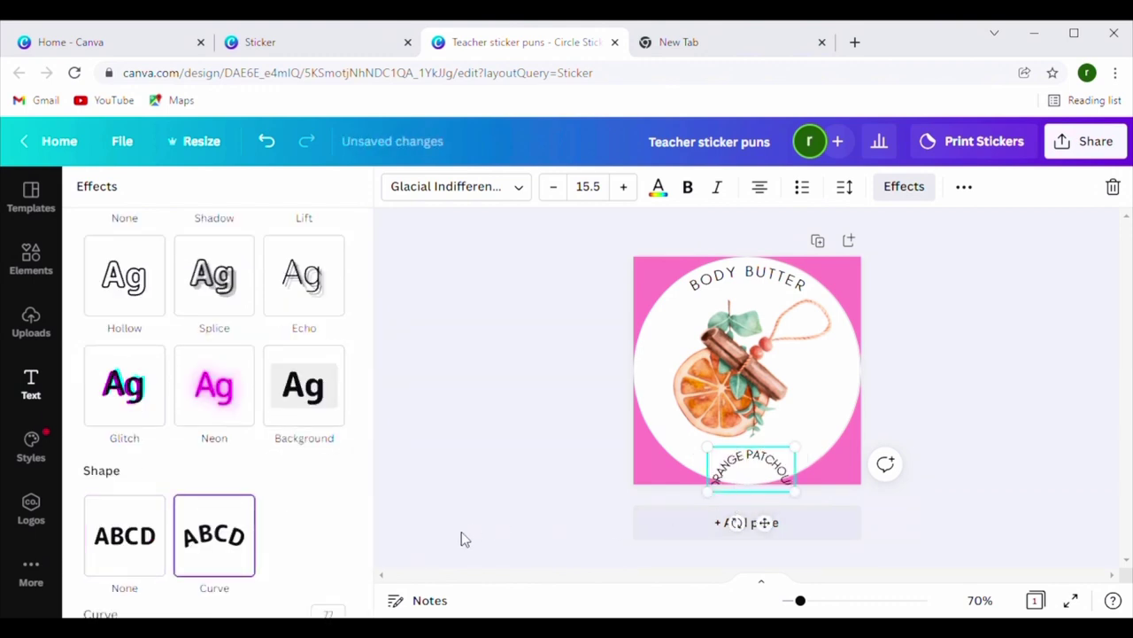
scroll(257, 472, "down", 1)
left_click_drag(315, 583, 183, 586)
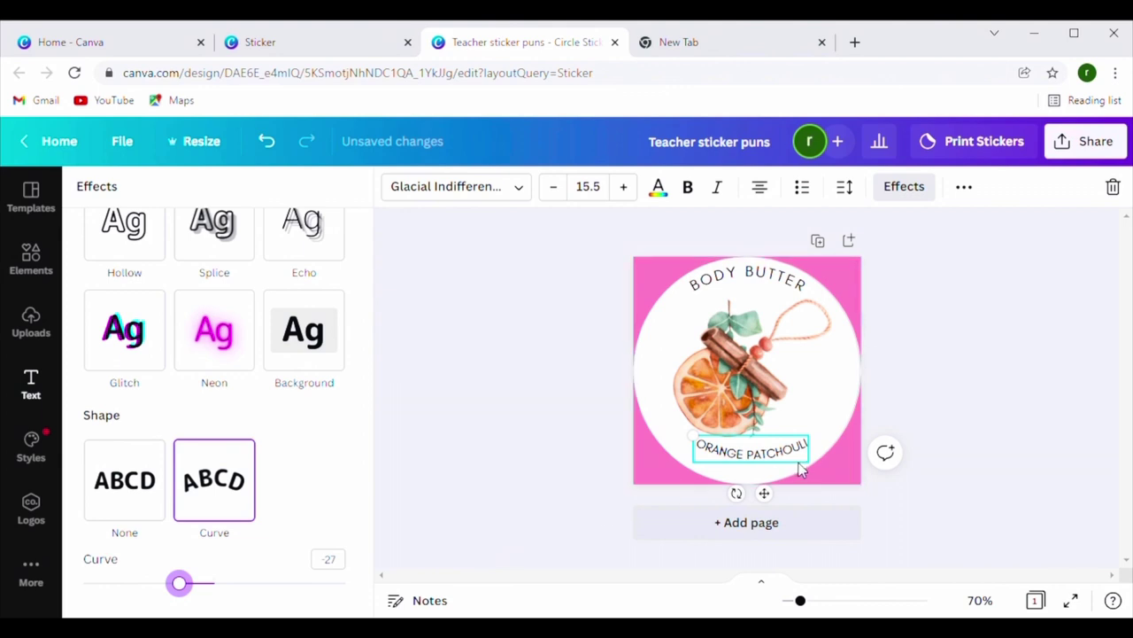
- Enlarge the ORANGE PATCHOULI text to size 23.3 and position it along the white circle's lower edge
mouse_move(771, 466)
left_mouse_down()
mouse_move(776, 488)
mouse_move(769, 479)
left_mouse_up()
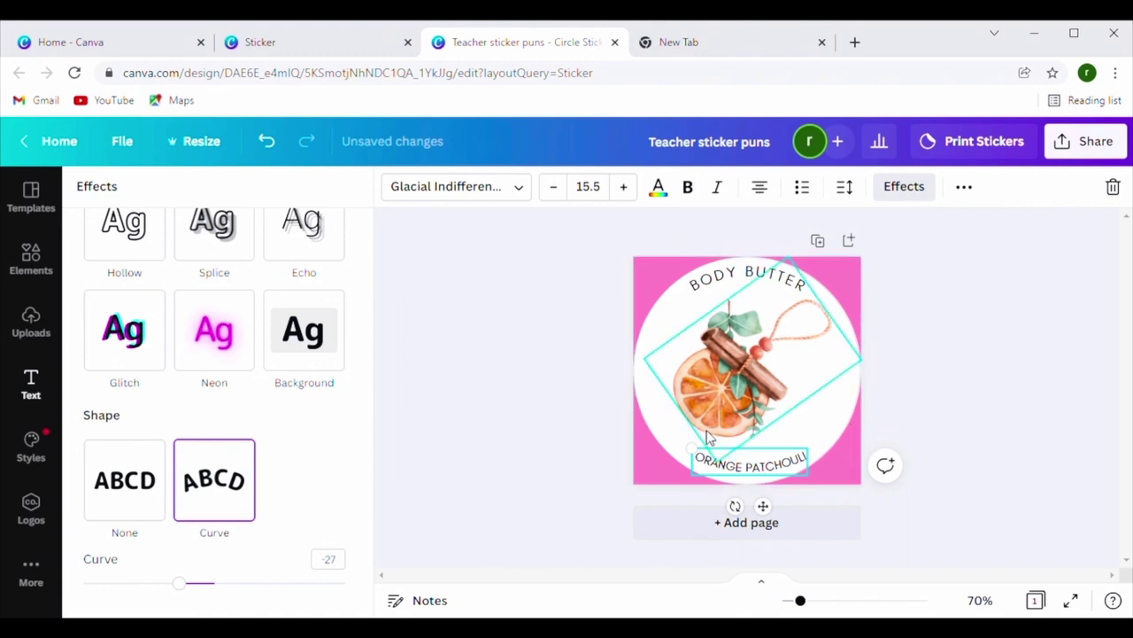
left_click_drag(698, 457, 656, 441)
left_click_drag(777, 464, 793, 461)
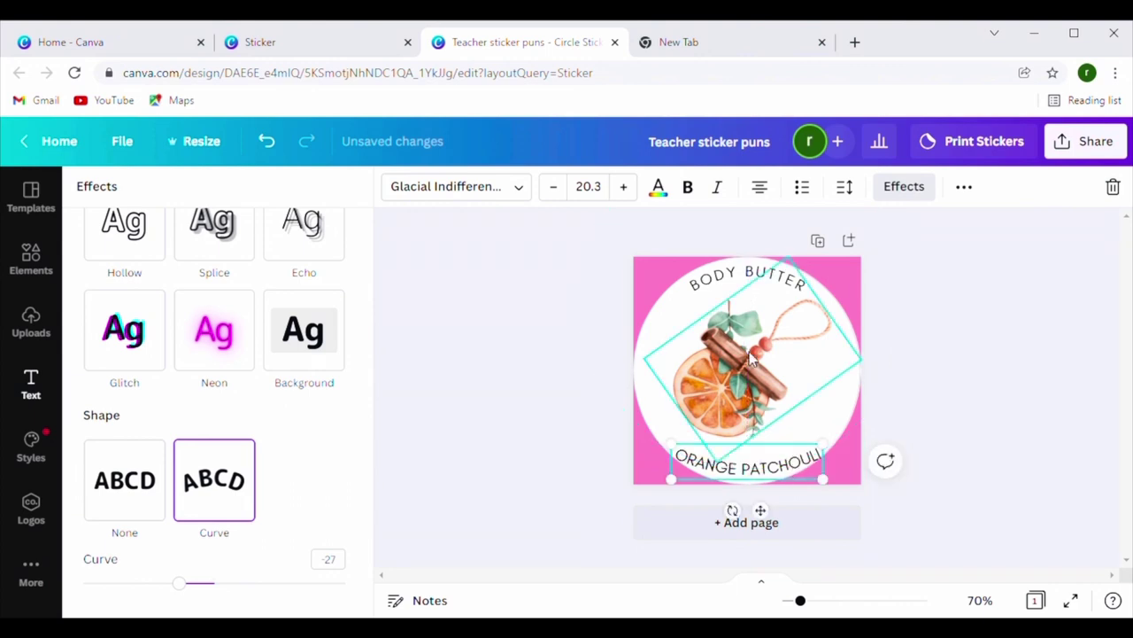
left_click(625, 189)
left_click(624, 190)
left_click(624, 189)
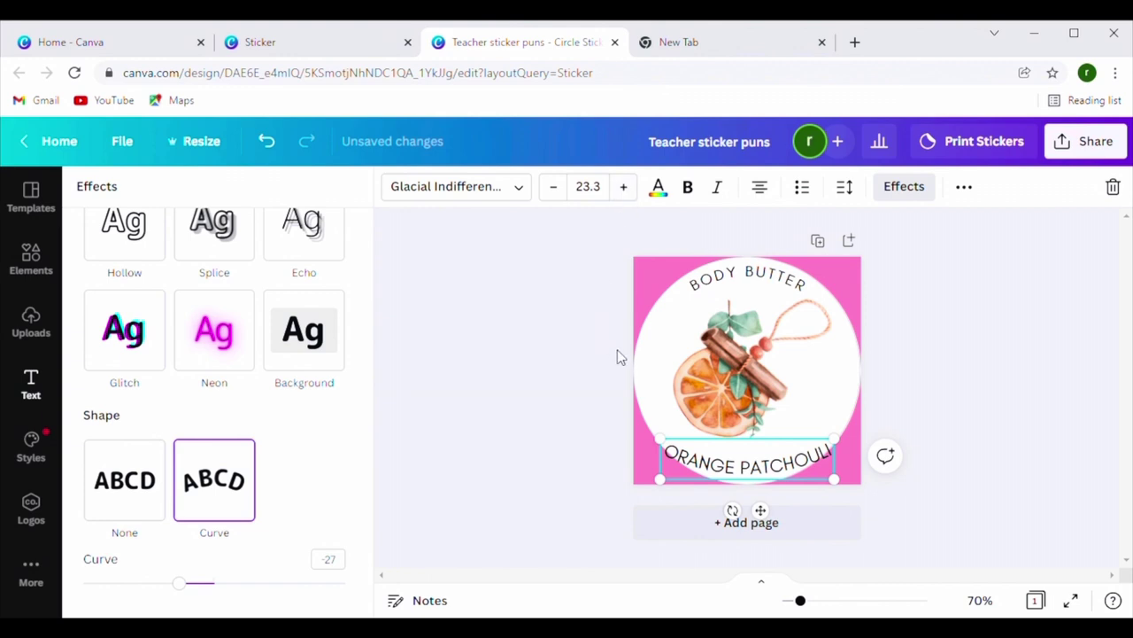
- Set the ORANGE PATCHOULI text's curve to -39 and nudge the text slightly upward inside the circle
mouse_move(180, 583)
left_mouse_down()
mouse_move(189, 586)
mouse_move(169, 591)
left_mouse_up()
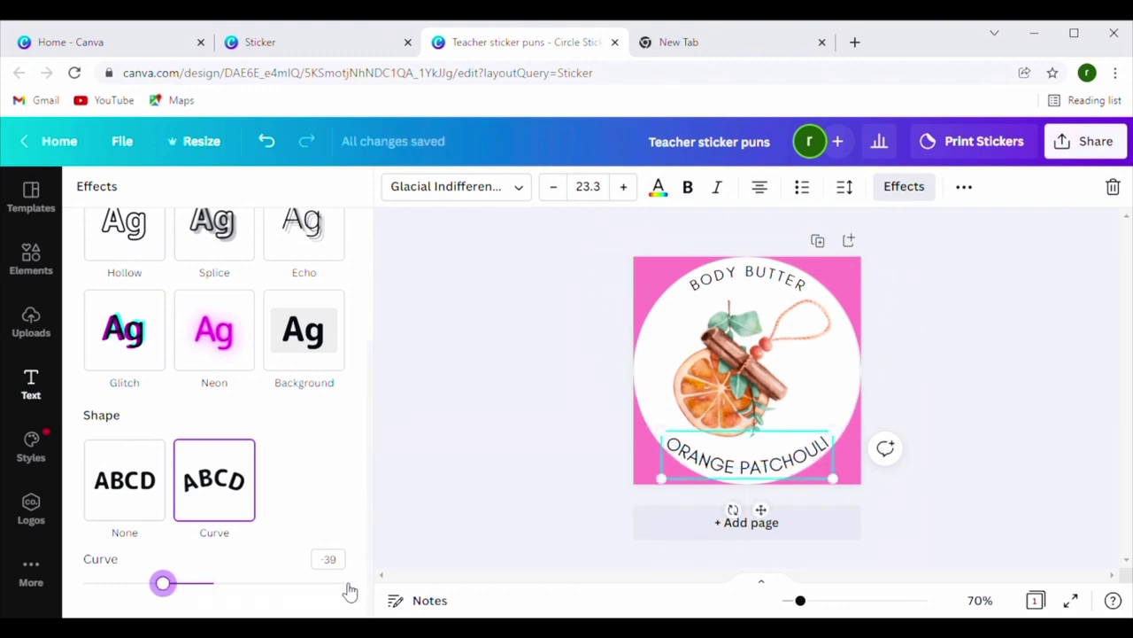
left_click(974, 459)
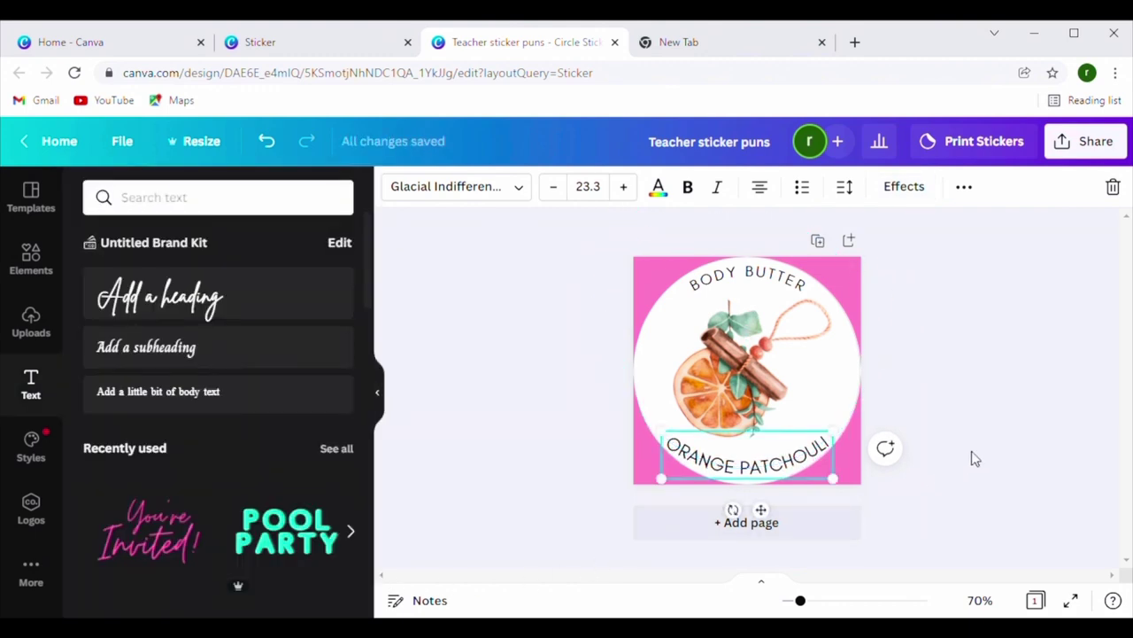
left_click(974, 458)
left_click(800, 456)
left_click_drag(801, 456, 807, 450)
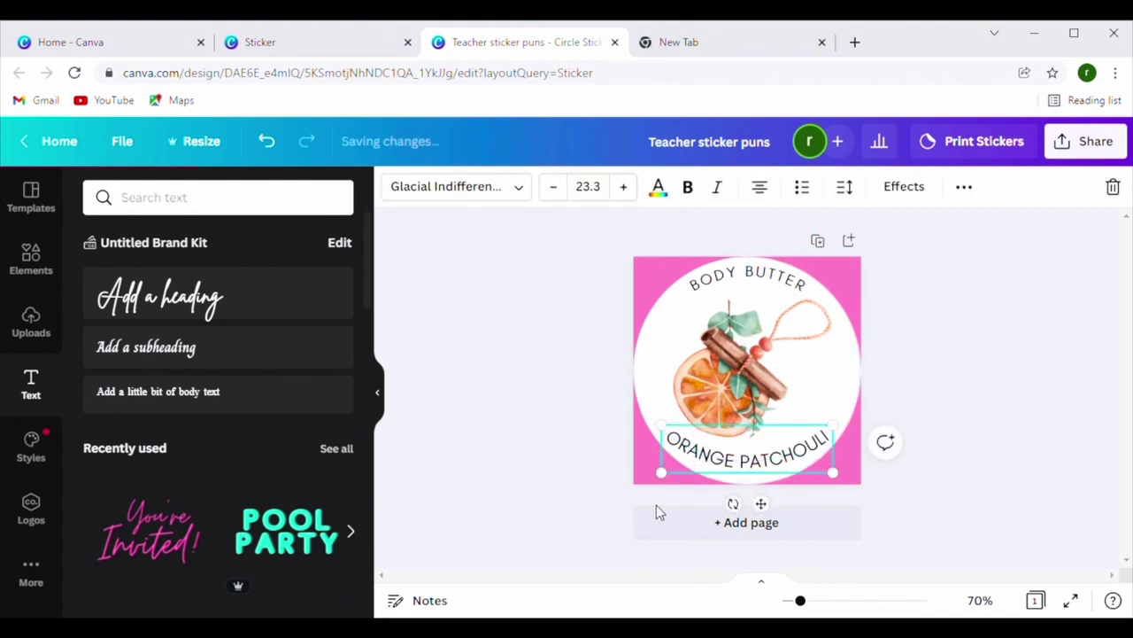
left_click(1012, 455)
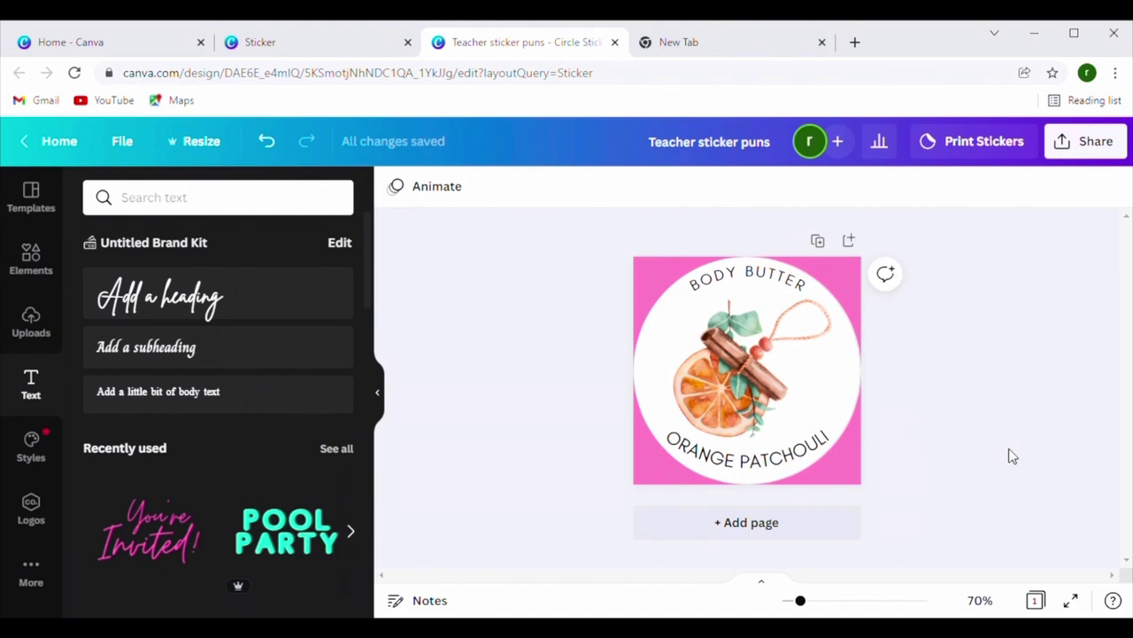
- Reduce the ORANGE PATCHOULI text's font size to 22.3 and recenter it near the circle's lower edge
left_click_drag(808, 453, 823, 457)
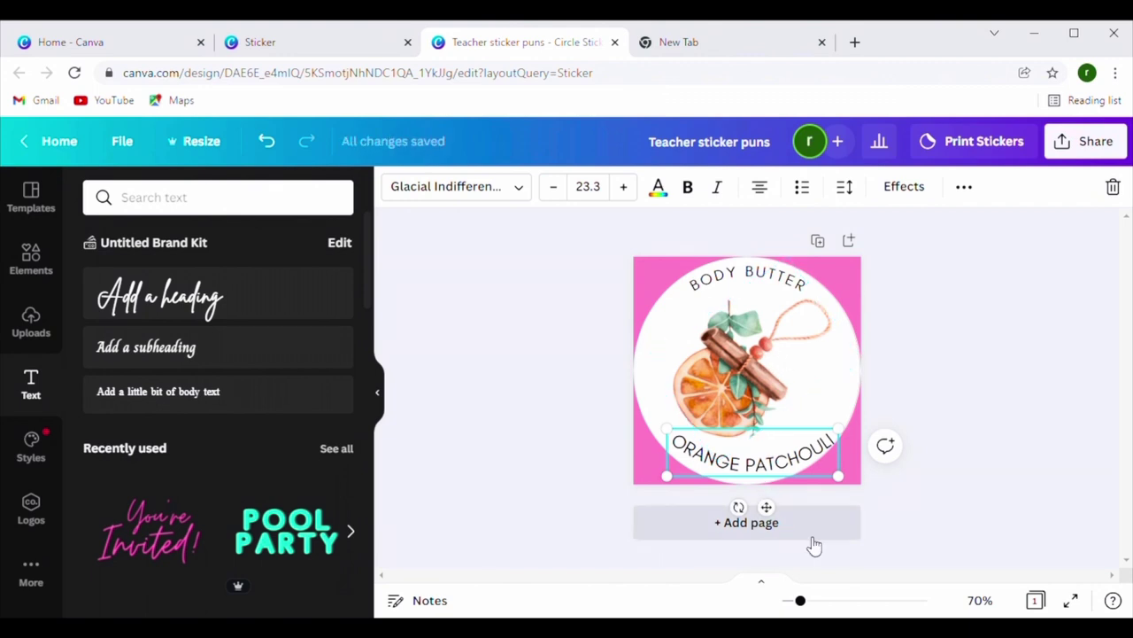
left_click(783, 470)
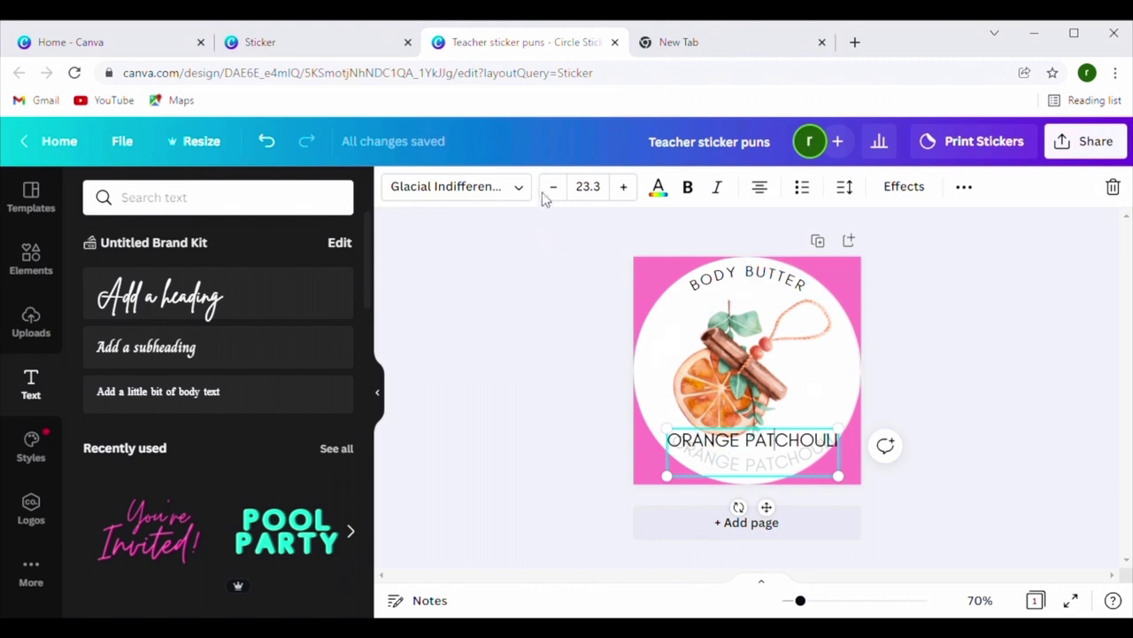
left_click(569, 187)
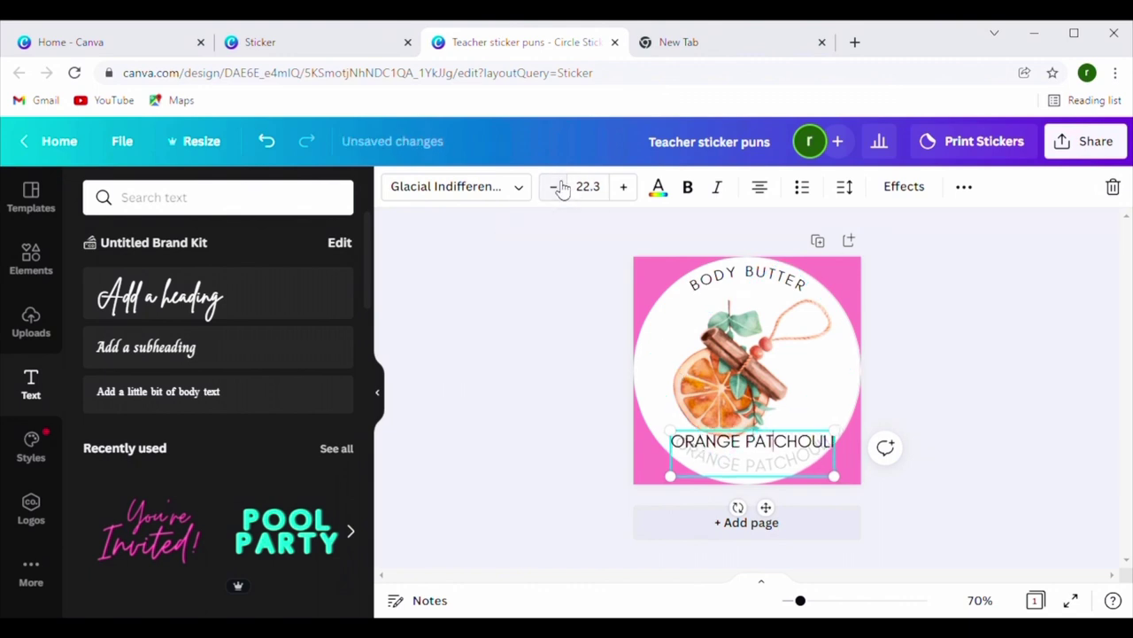
left_click(997, 358)
left_click_drag(815, 448, 808, 452)
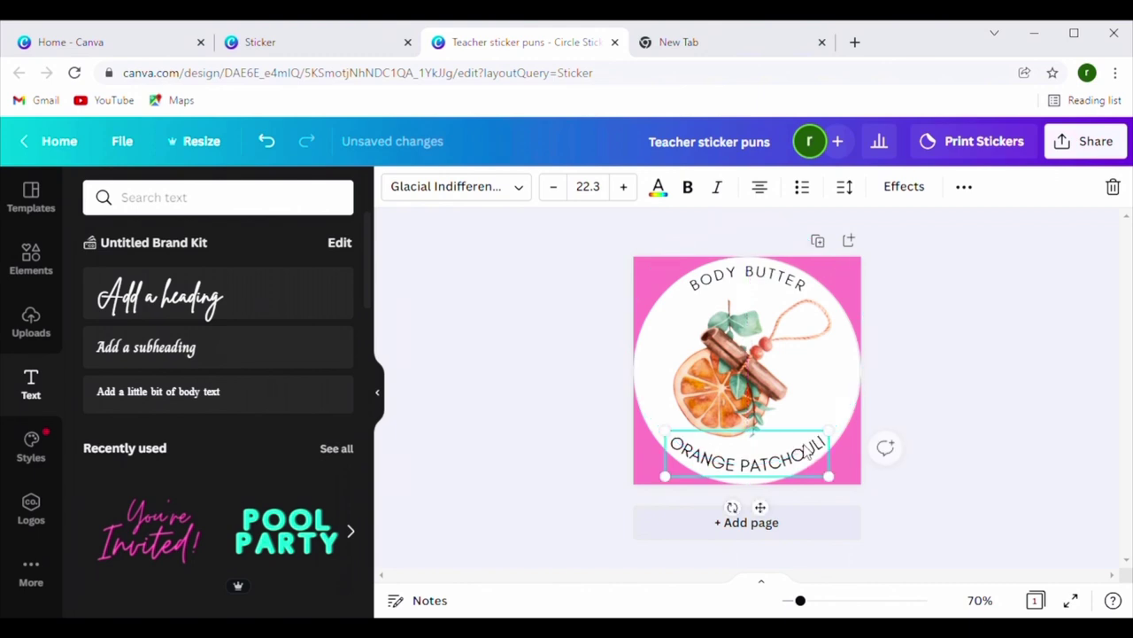
- Adjust the ORANGE PATCHOULI text's curve value to -42 so it follows the circle's lower edge
left_click(744, 462)
left_click(913, 190)
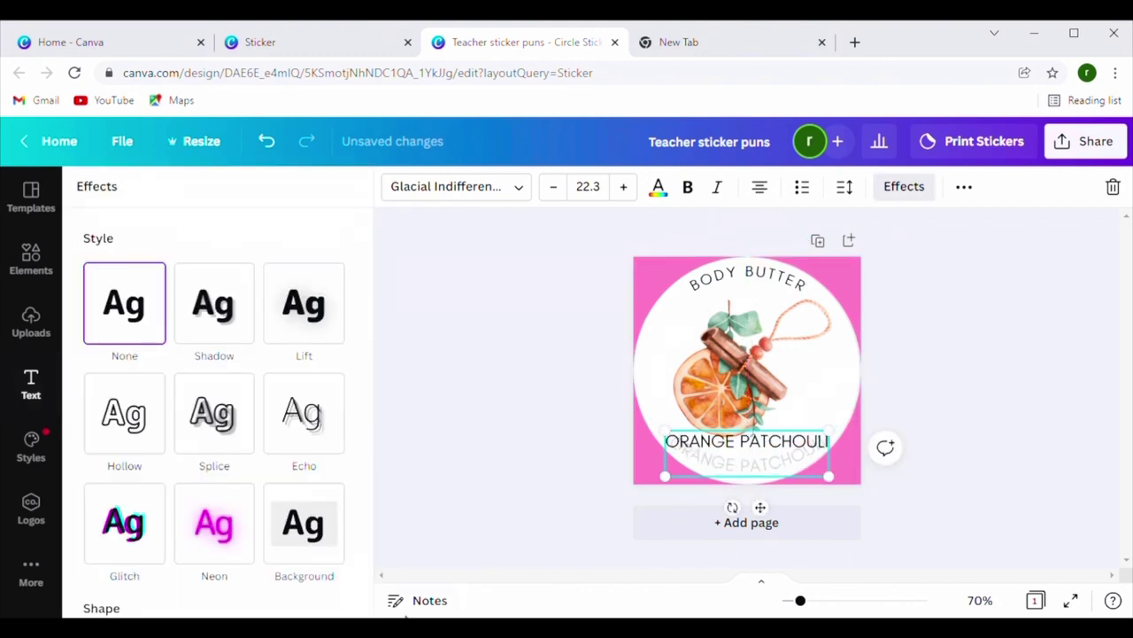
scroll(311, 498, "down", 3)
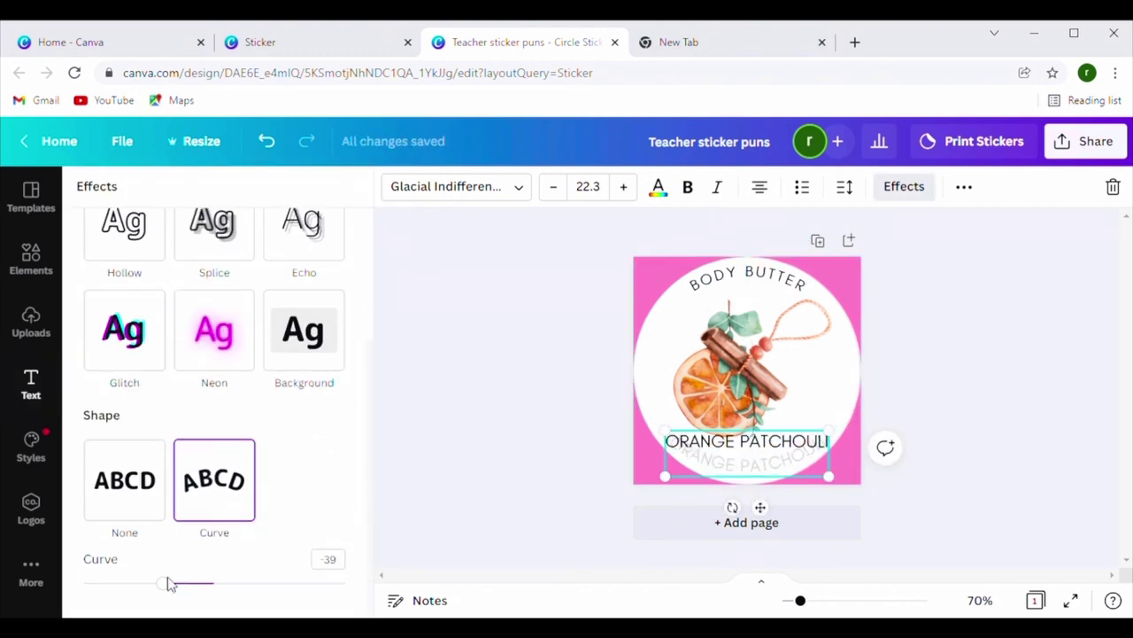
left_click_drag(172, 590, 168, 592)
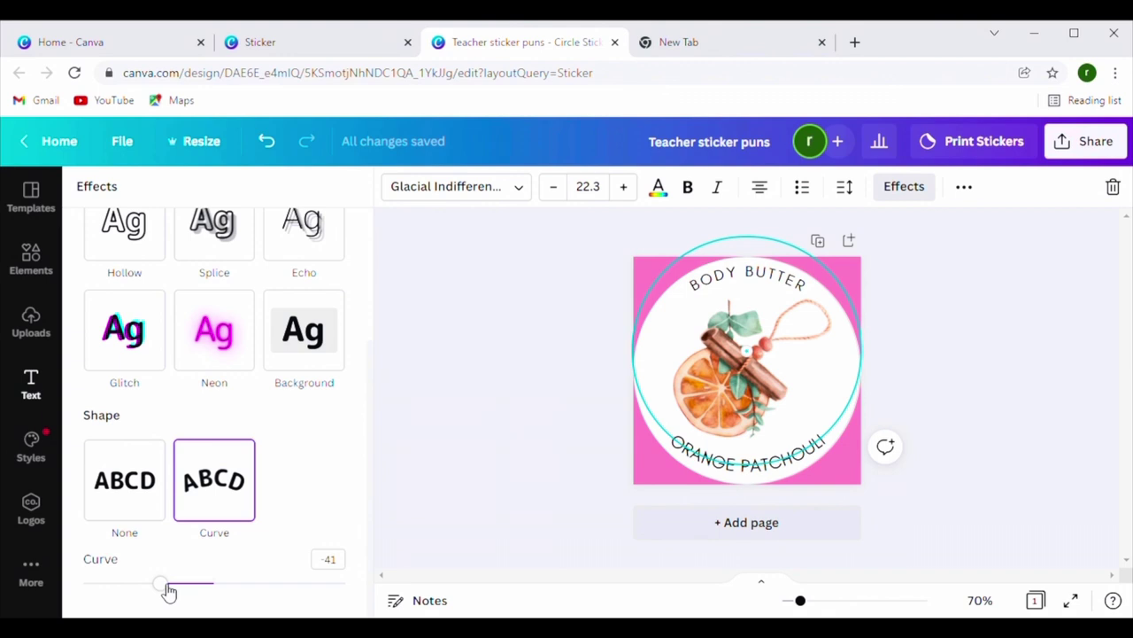
left_click_drag(169, 591, 168, 550)
left_click_drag(169, 547, 163, 537)
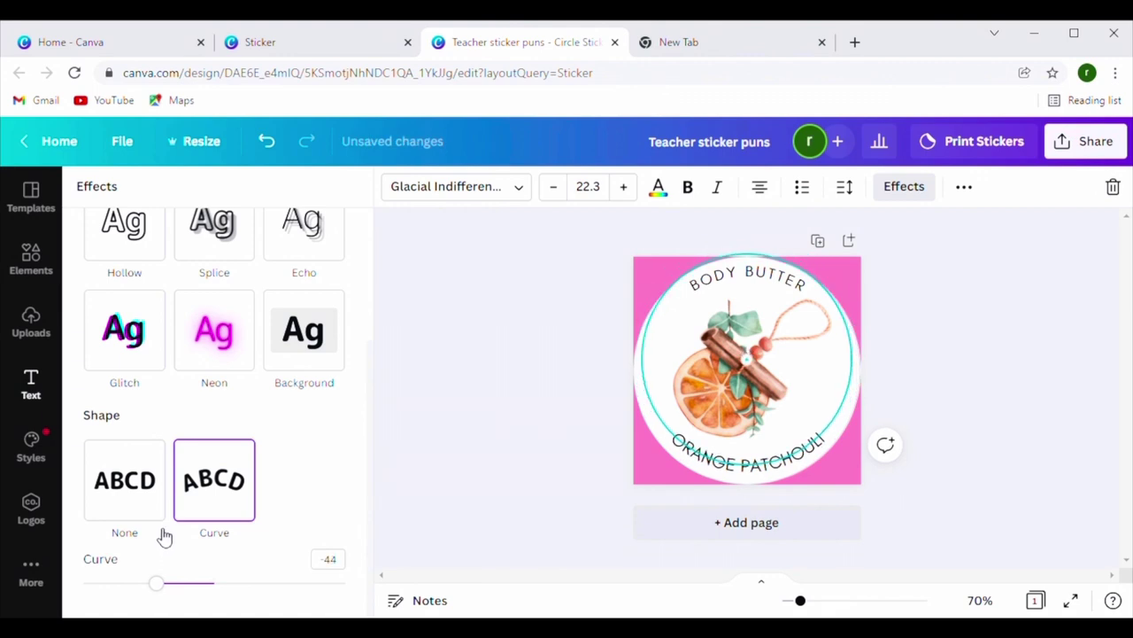
left_click_drag(162, 547, 161, 567)
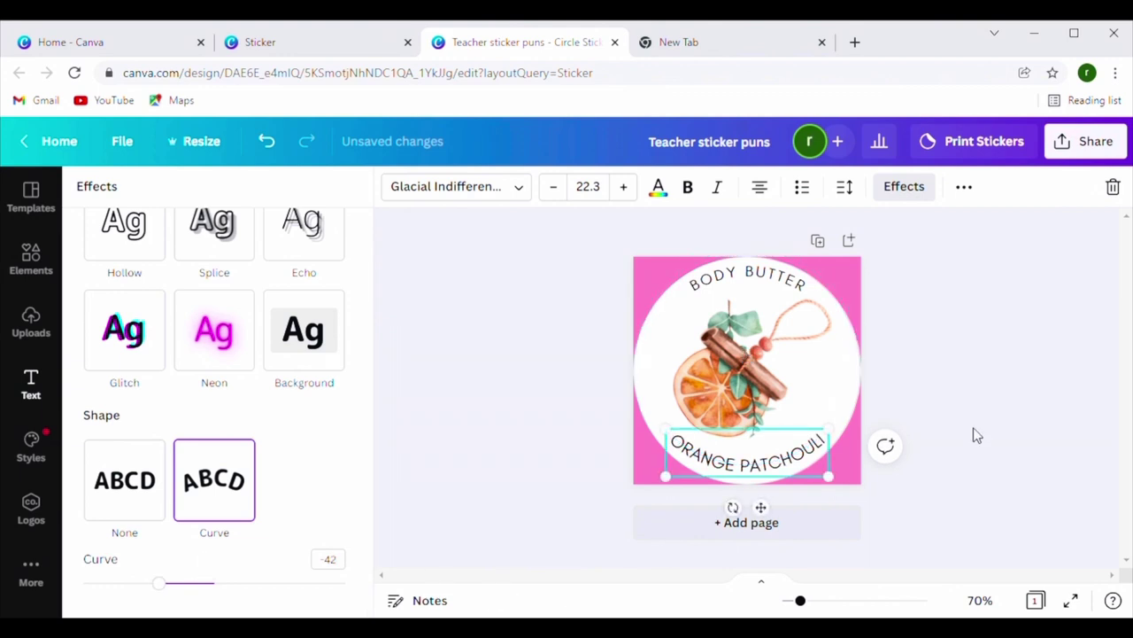
left_click(1055, 391)
left_click(1059, 399)
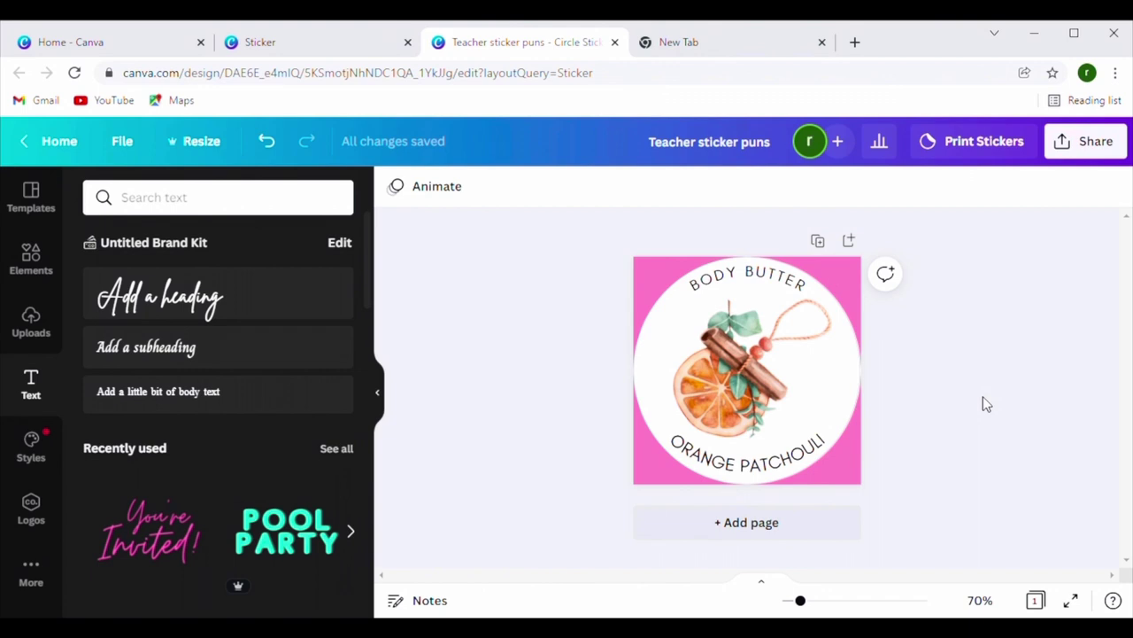
- Move the orange ornament slightly upward, away from the ORANGE PATCHOULI text
left_click_drag(777, 376, 774, 361)
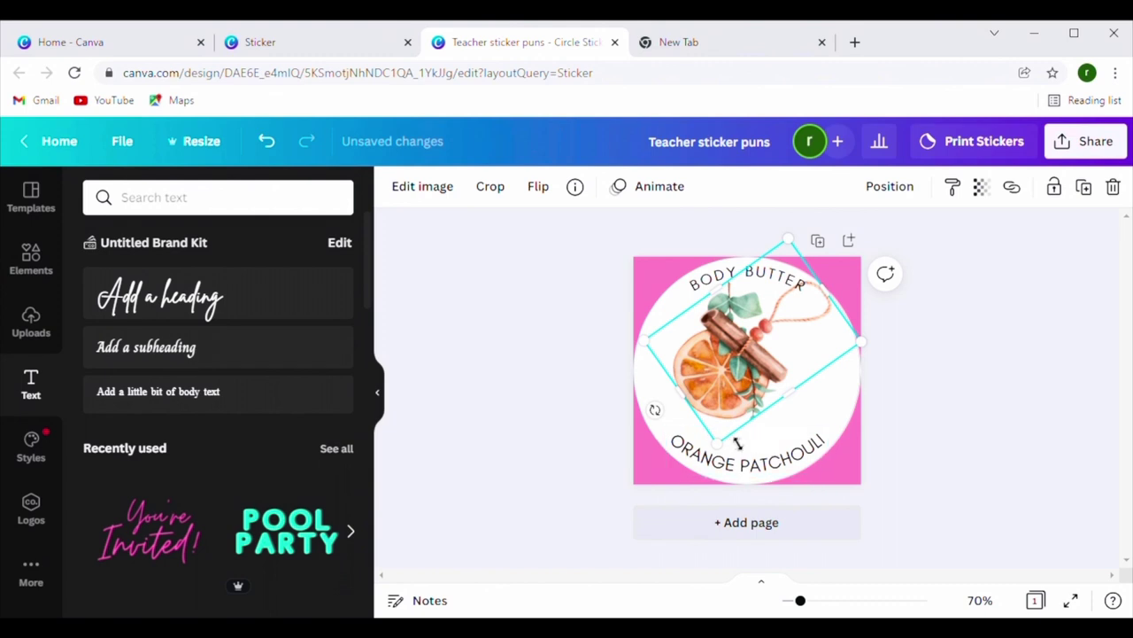
left_click(1038, 514)
mouse_move(1020, 473)
left_mouse_down()
mouse_move(937, 387)
mouse_move(944, 378)
left_mouse_up()
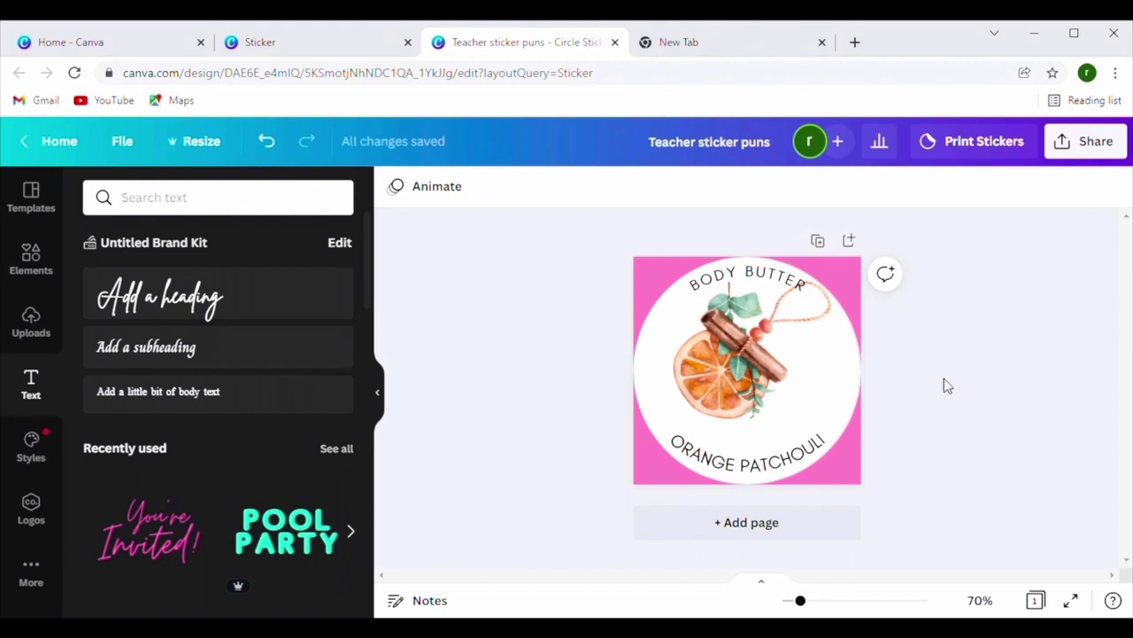
- Enlarge the curved BODY BUTTER text to size 24.9 and recenter it along the circle's upper edge
left_click(772, 284)
left_click_drag(821, 304, 846, 307)
left_click_drag(786, 288, 782, 294)
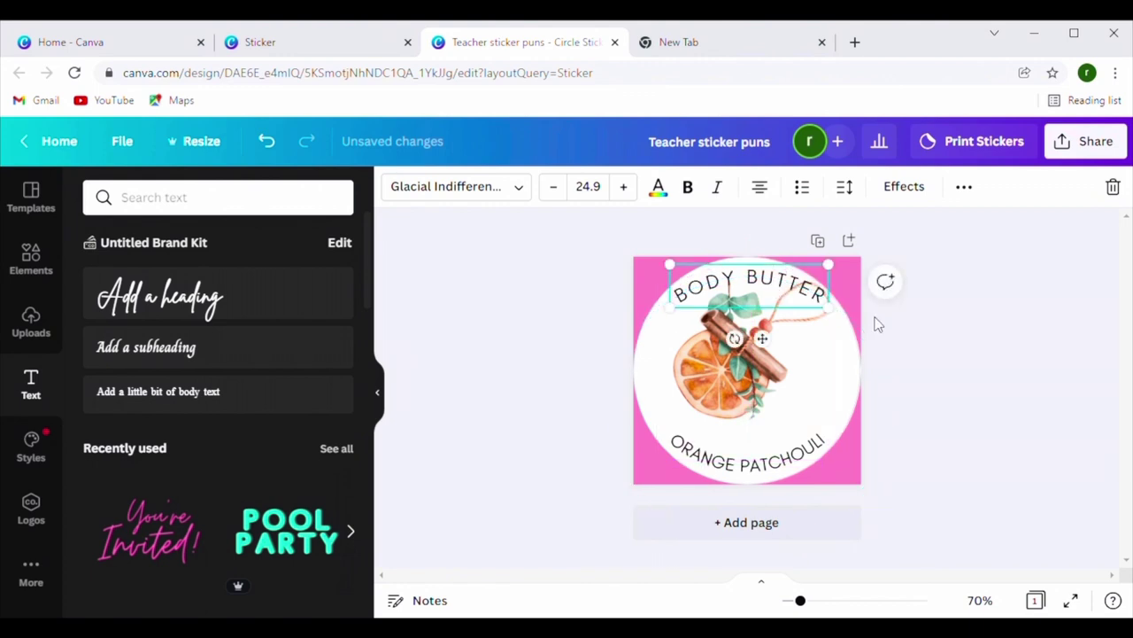
left_click(888, 330)
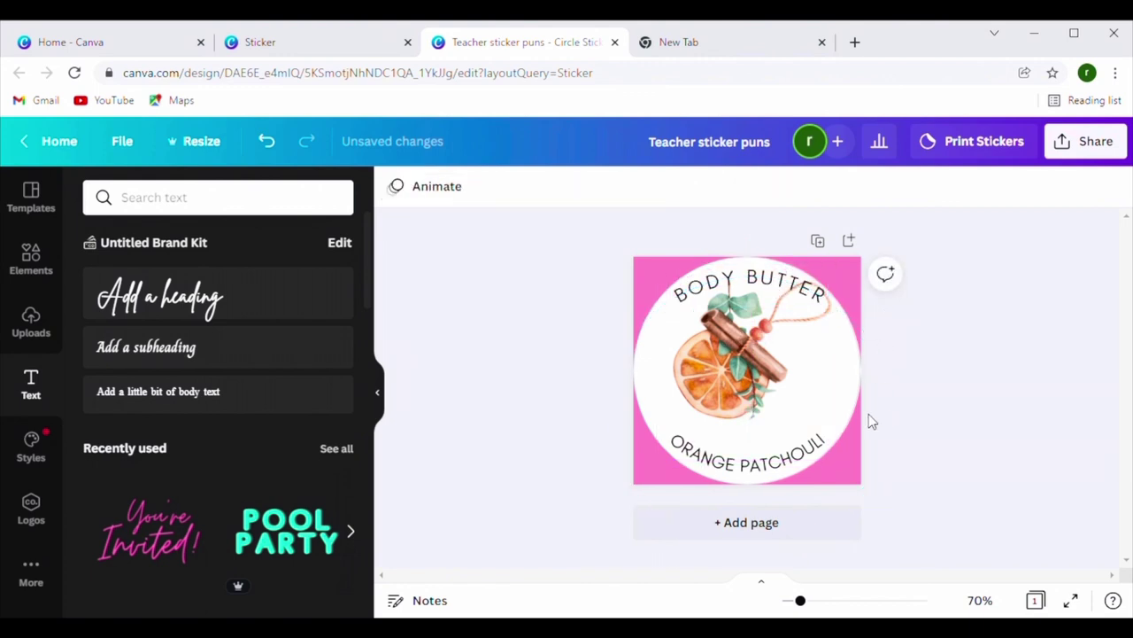
left_click(146, 392)
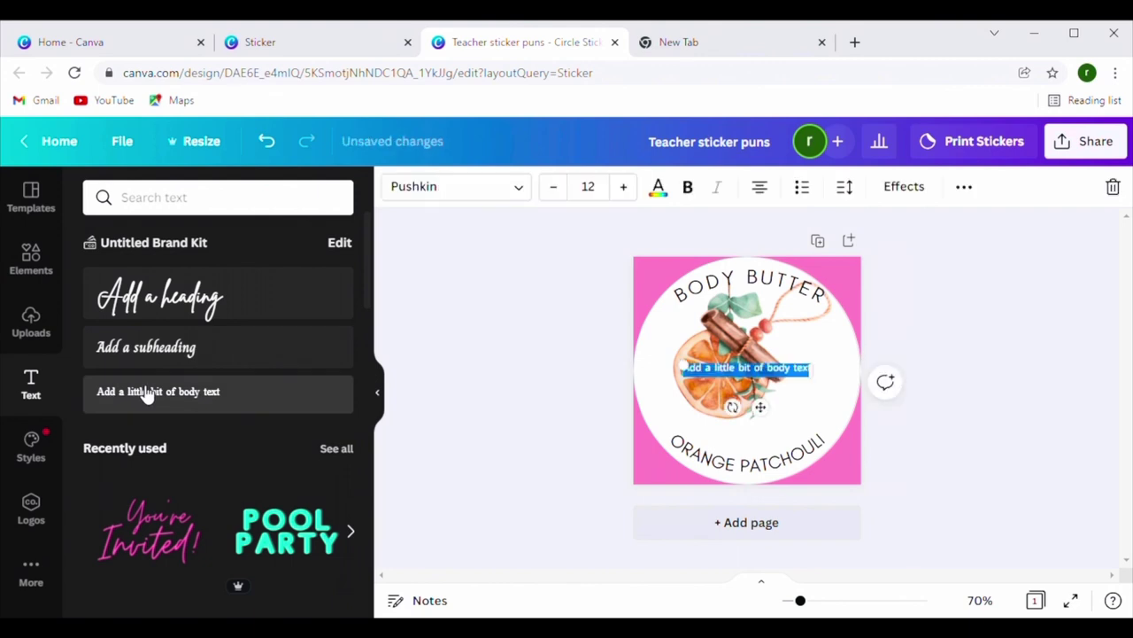
type("Mmm")
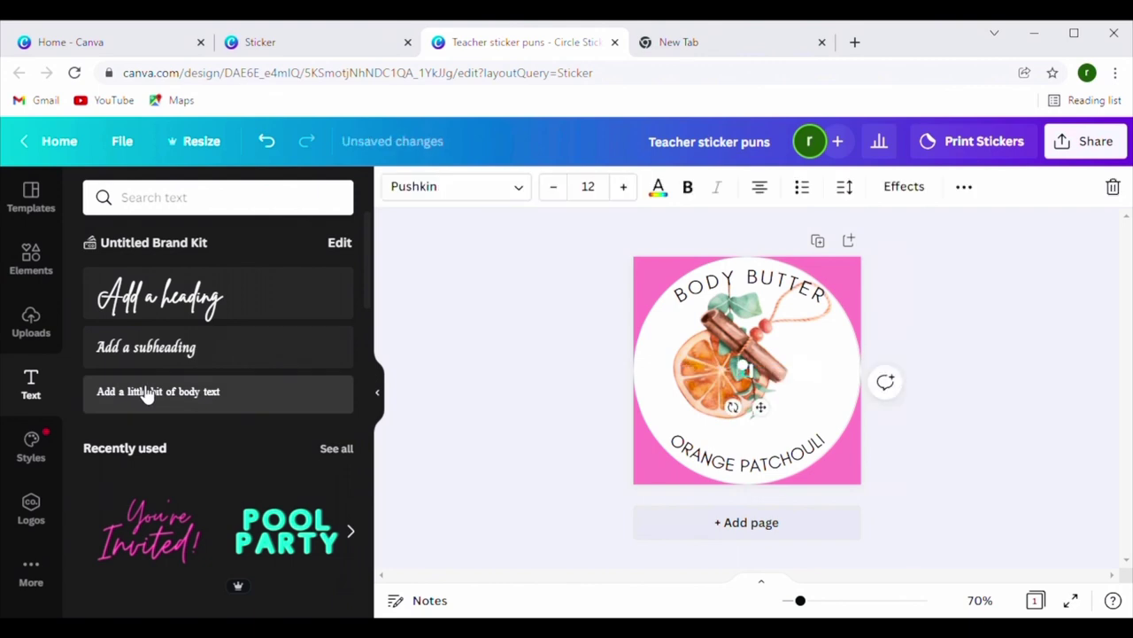
type(".etsy")
type("ONSOAPERY")
type(".COM")
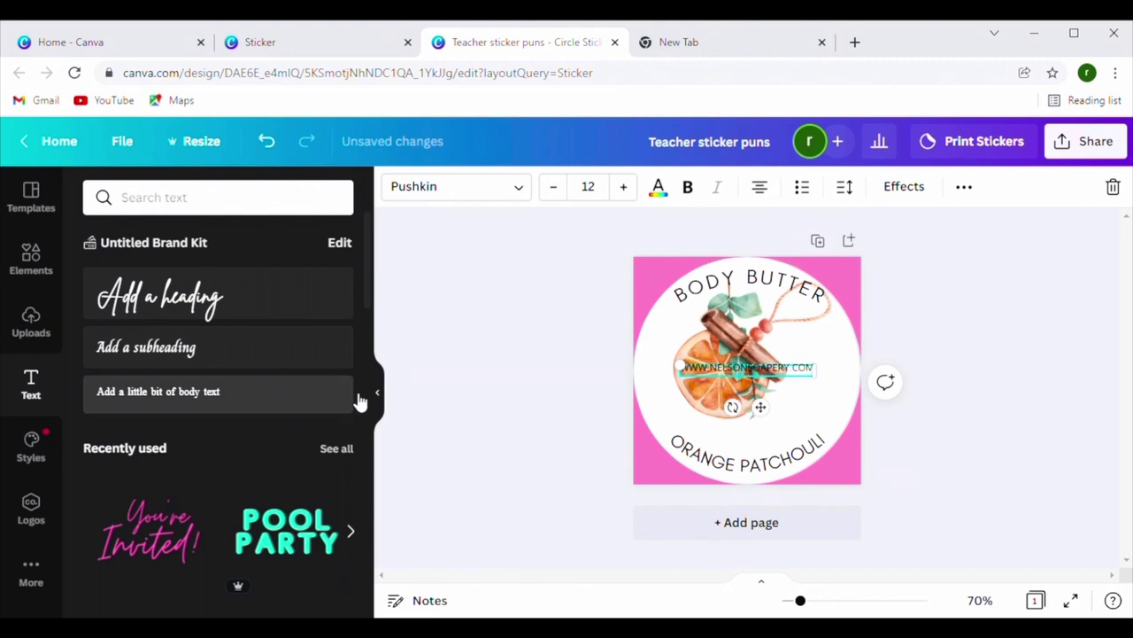
left_click_drag(709, 372, 715, 426)
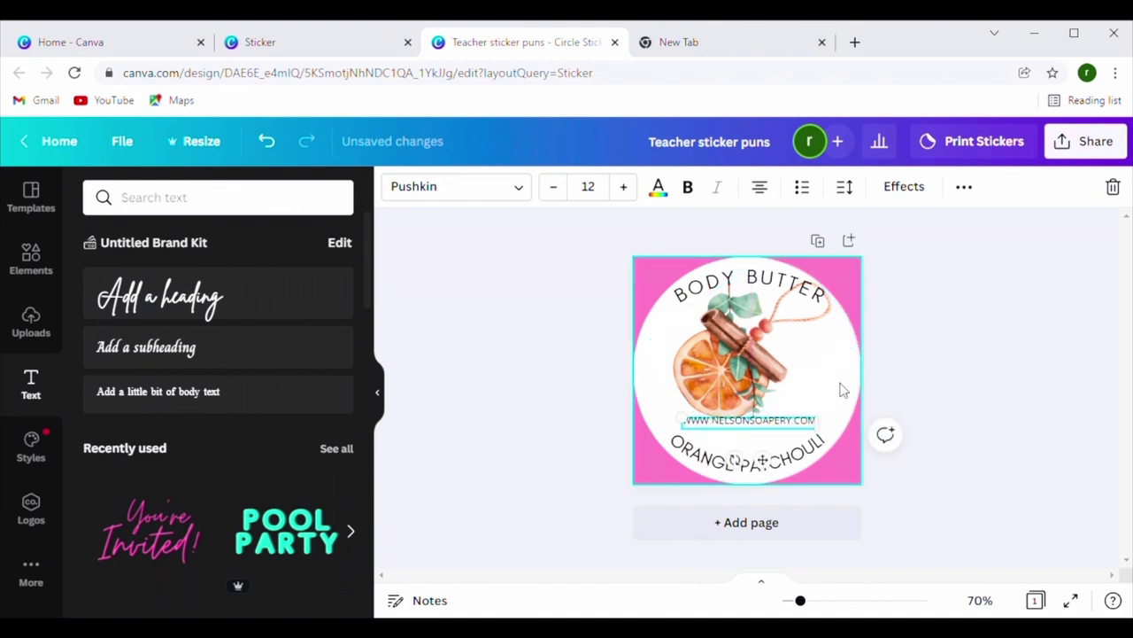
left_click(934, 372)
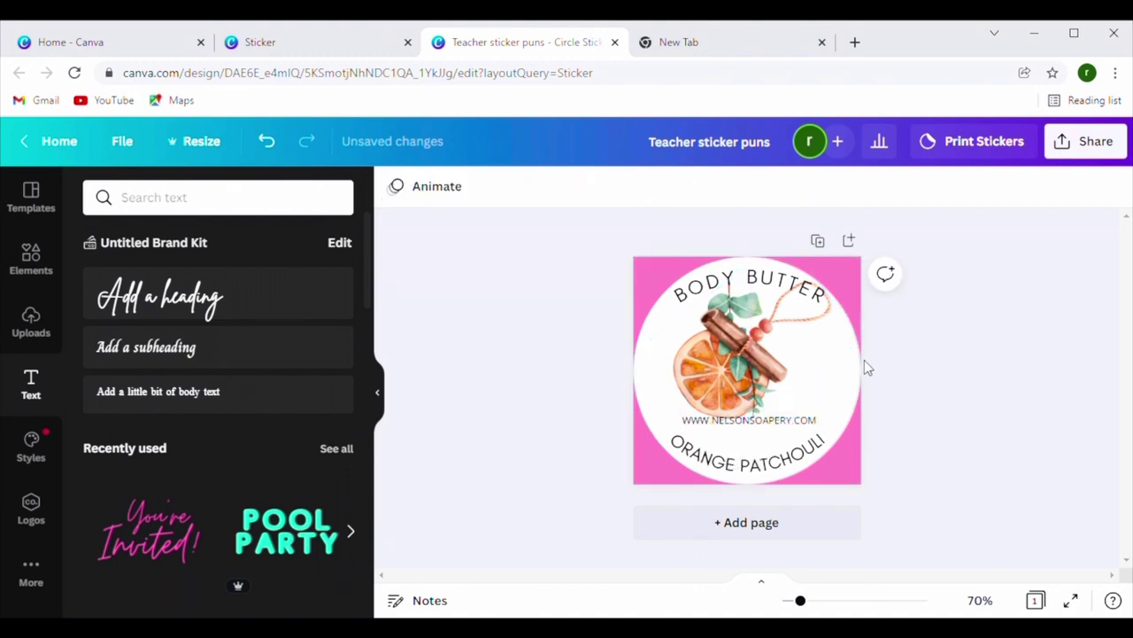
- Reduce the website text's font size to 10 and move it down, closer to the ORANGE PATCHOULI text
left_click(788, 434)
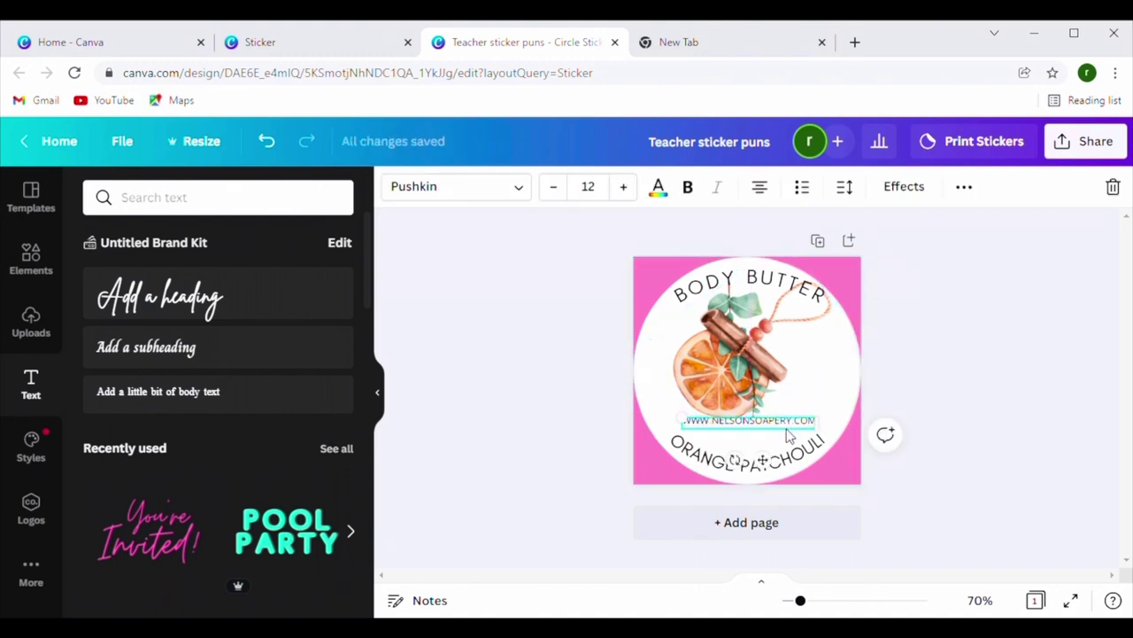
left_click(554, 187)
left_click(553, 186)
left_click(888, 432)
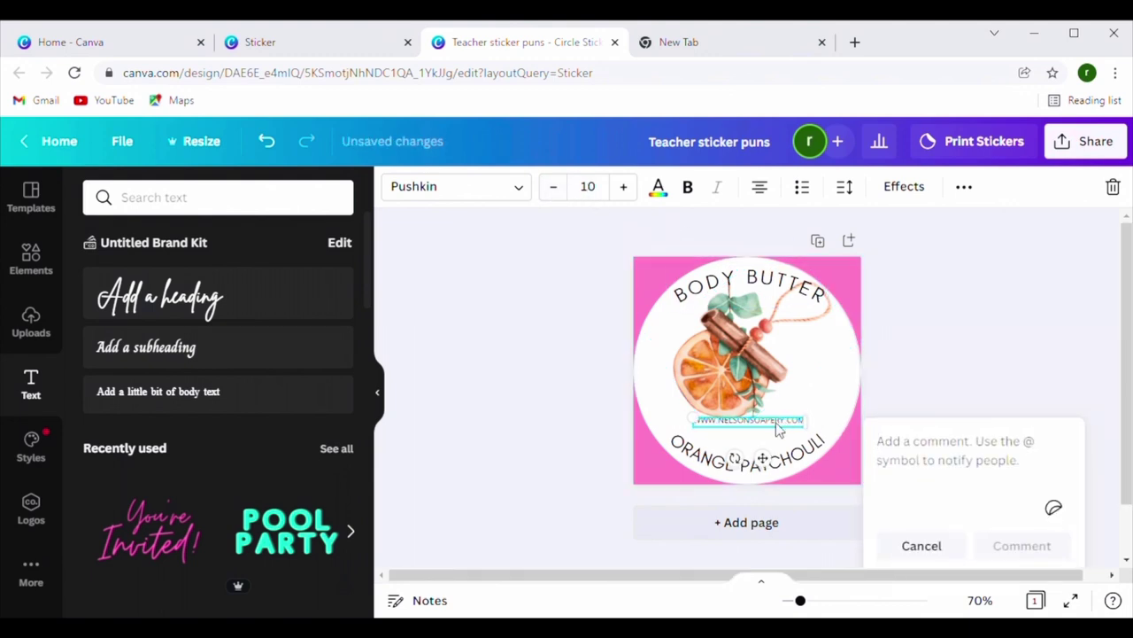
left_click(972, 331)
left_click_drag(780, 424, 788, 443)
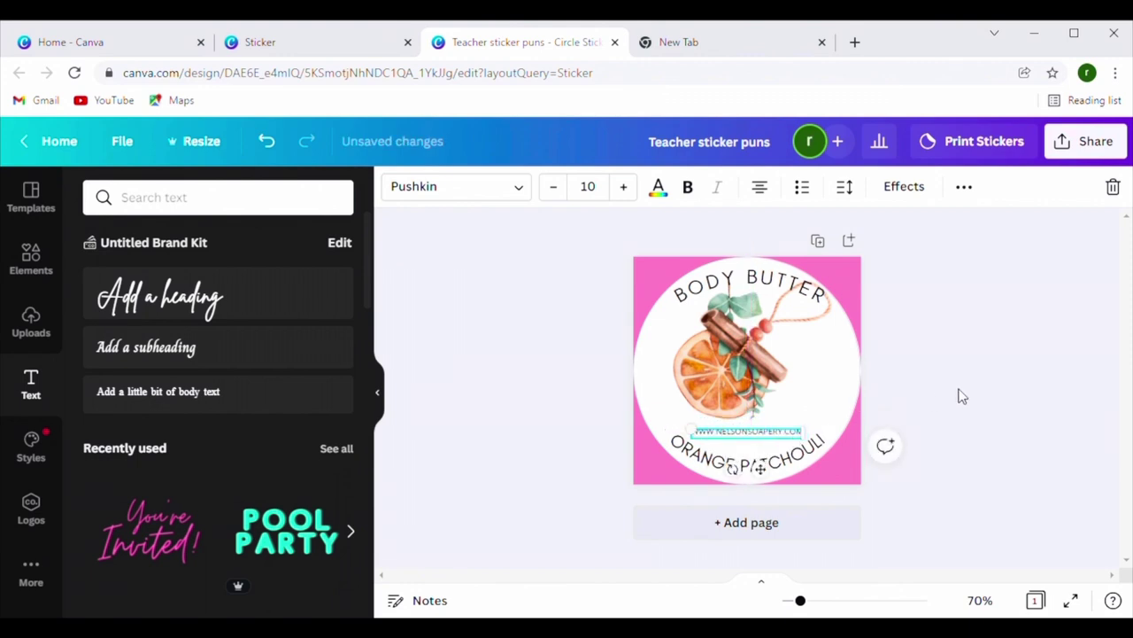
left_click(961, 395)
- Shrink the orange ornament so it clears the BODY BUTTER and website texts
left_click(763, 389)
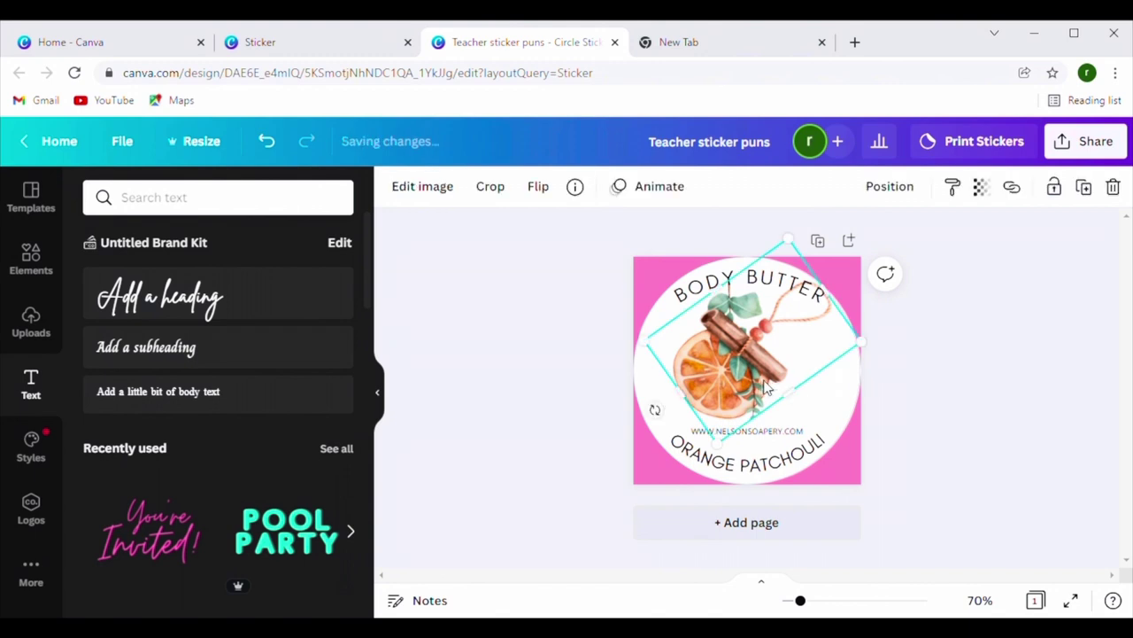
left_click_drag(812, 250, 824, 278)
left_click(945, 396)
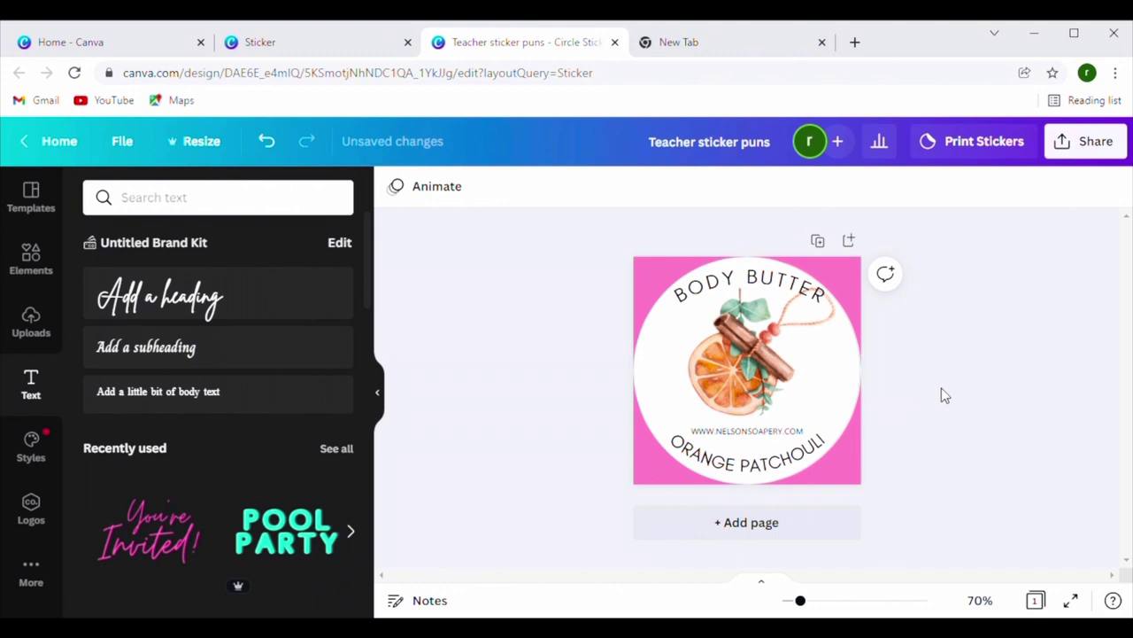
left_click(757, 368)
left_click_drag(806, 265, 809, 280)
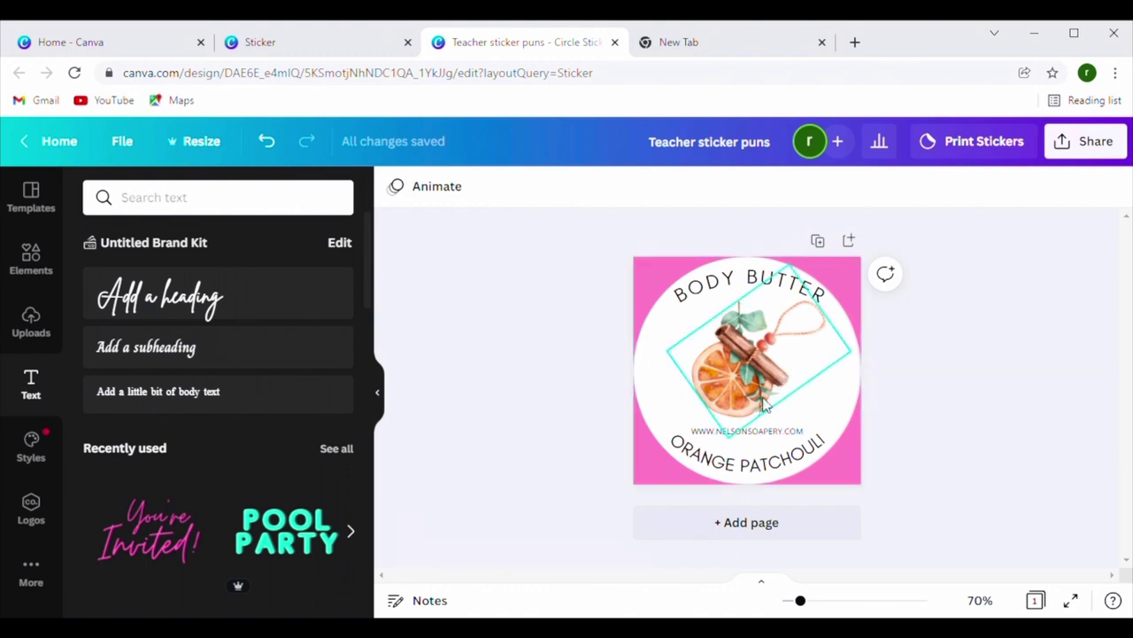
- Rotate the orange ornament until it lies nearly level and center it between the BODY BUTTER and website texts
left_click(719, 390)
left_click_drag(678, 433, 655, 403)
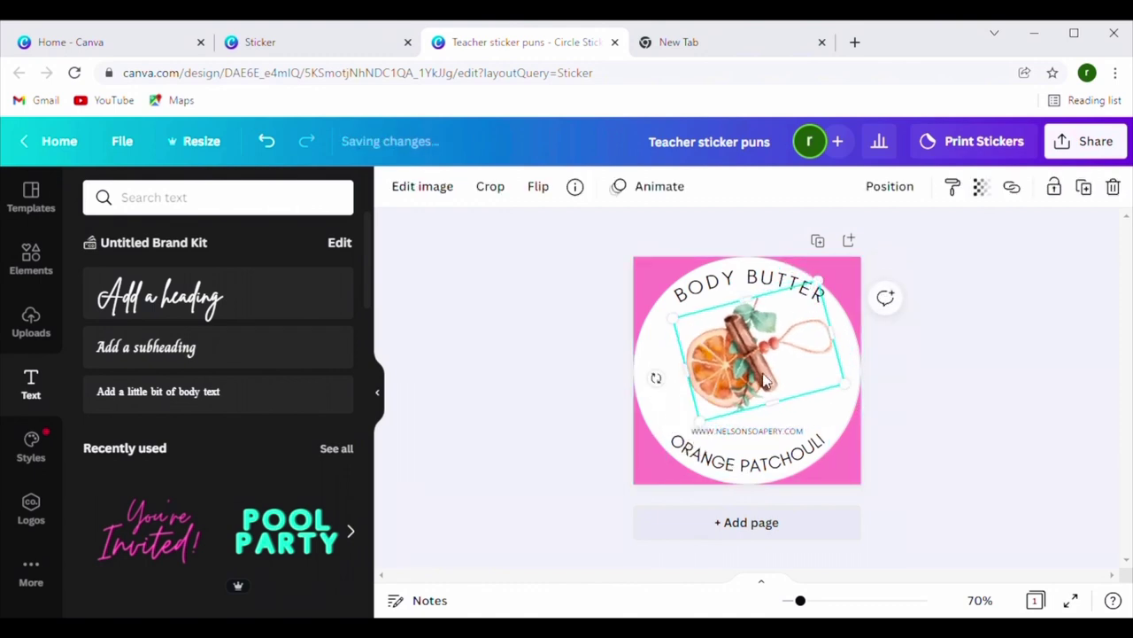
left_click_drag(767, 383, 748, 397)
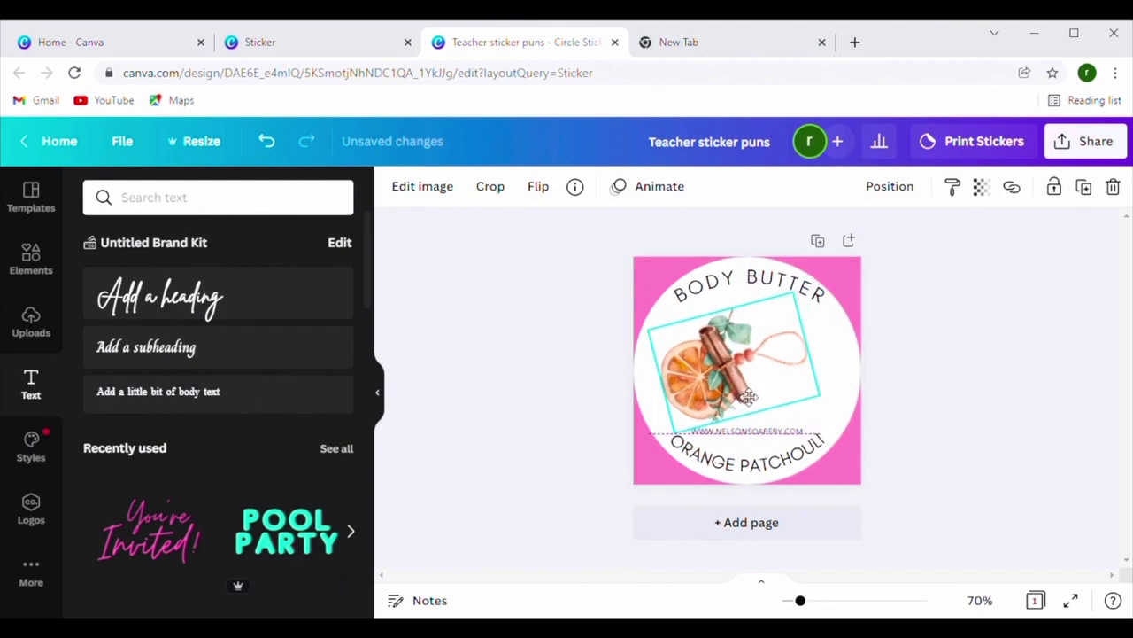
left_click_drag(748, 397, 749, 397)
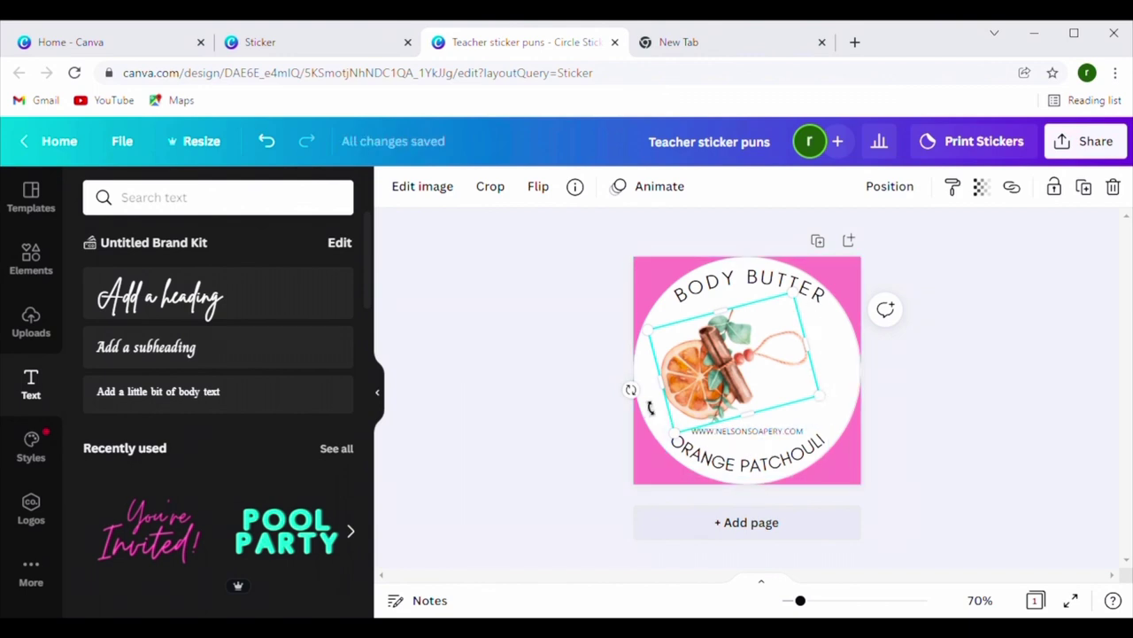
left_click_drag(631, 389, 627, 365)
left_click_drag(750, 373, 759, 380)
left_click(916, 414)
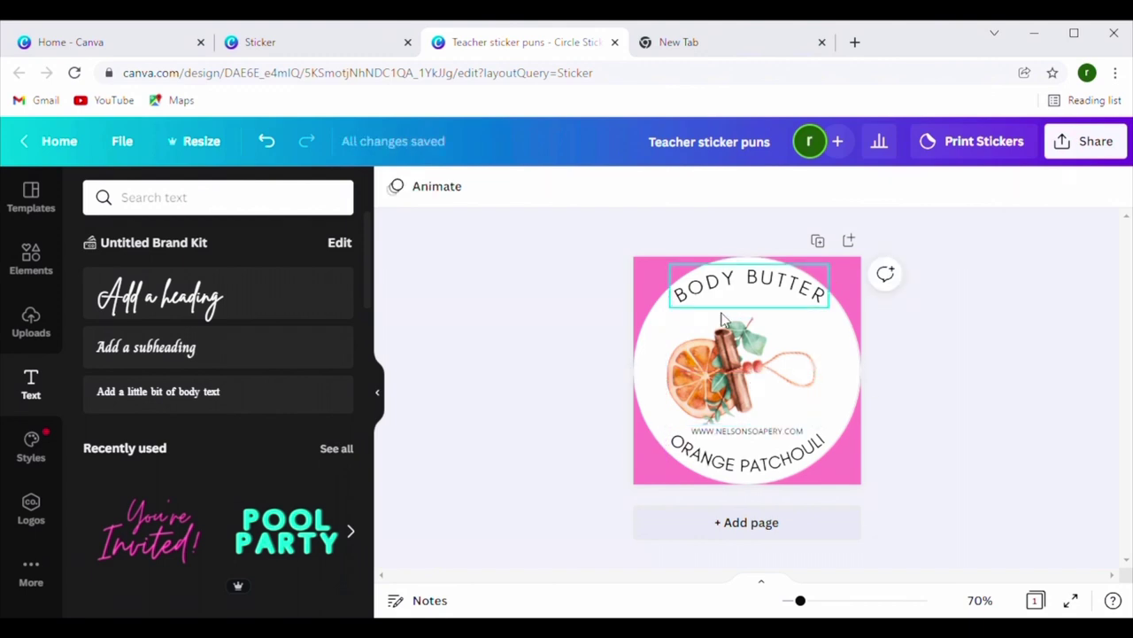
- Add the body text 100 GRAMS and place it between BODY BUTTER and the orange ornament
left_click(248, 398)
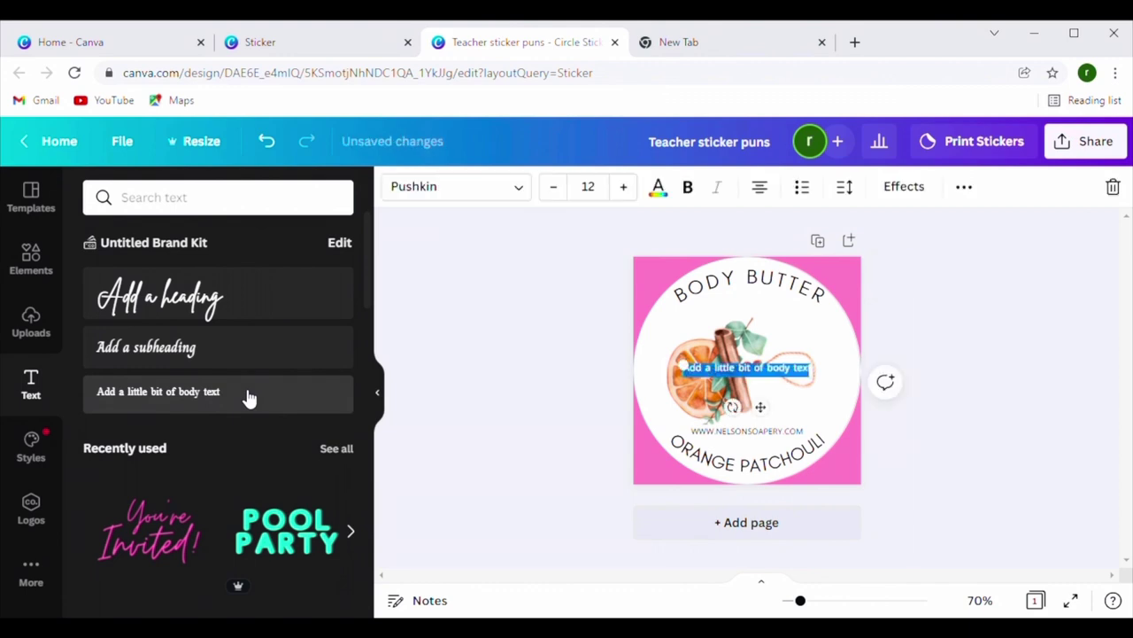
type("100 GRAME")
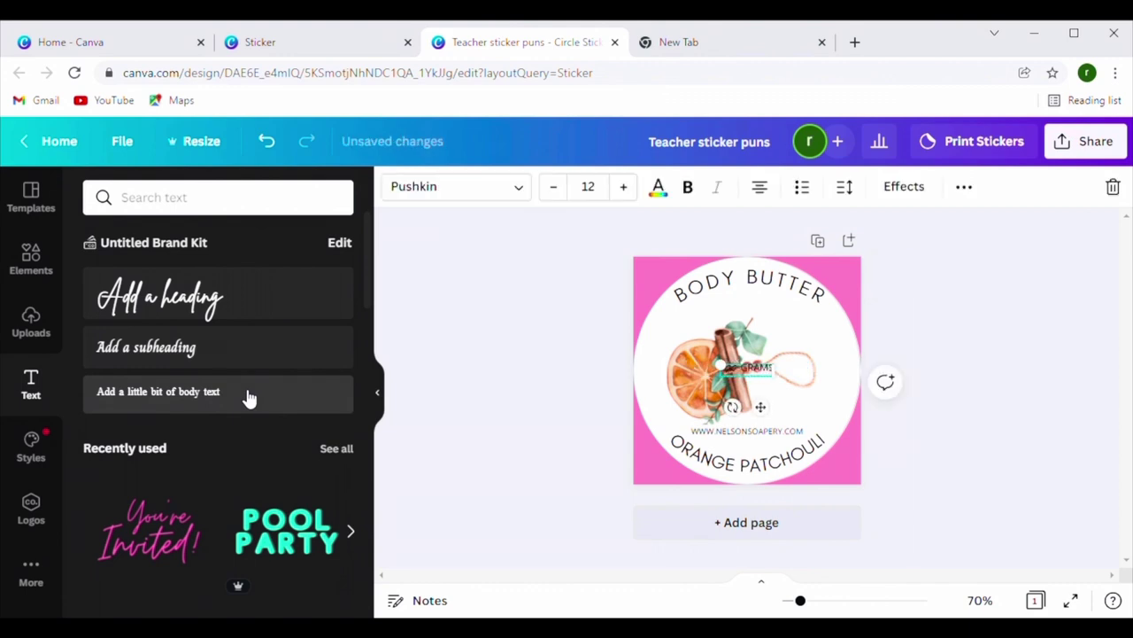
left_click(1045, 347)
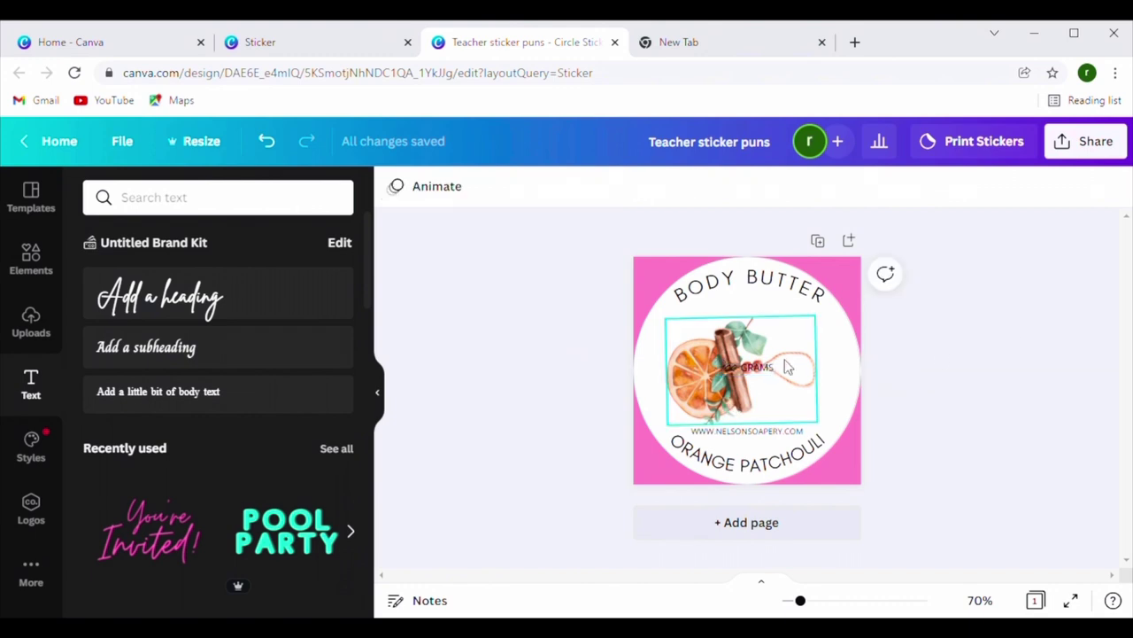
left_click_drag(789, 367, 760, 316)
- Change the 100 GRAMS text's font to Glacial Indifference
left_click(502, 185)
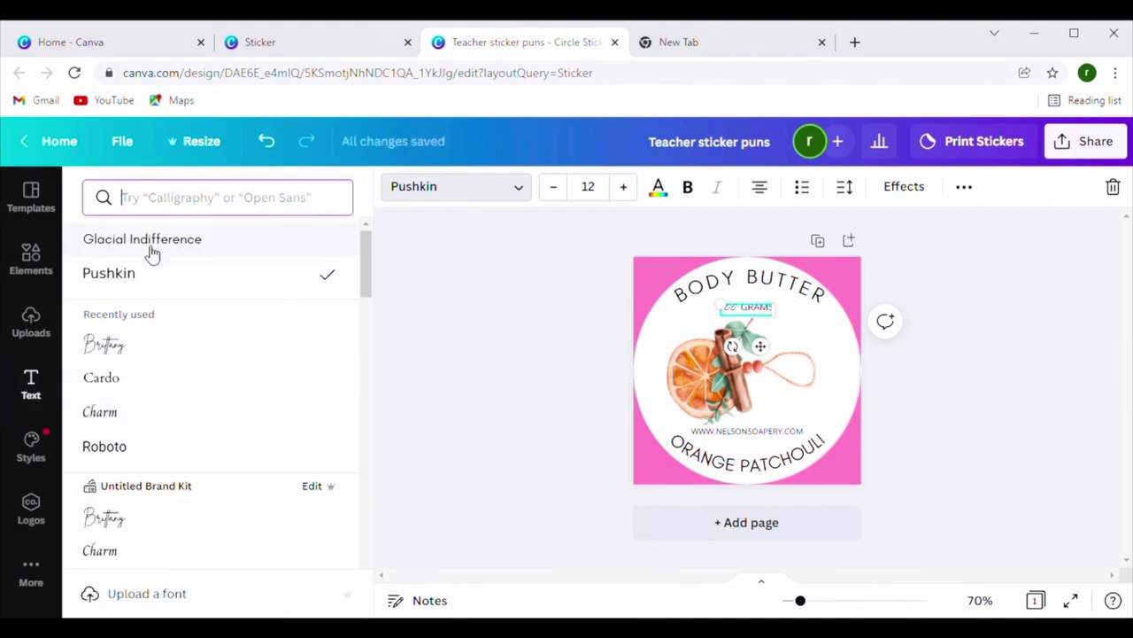
left_click(150, 247)
left_click(1064, 389)
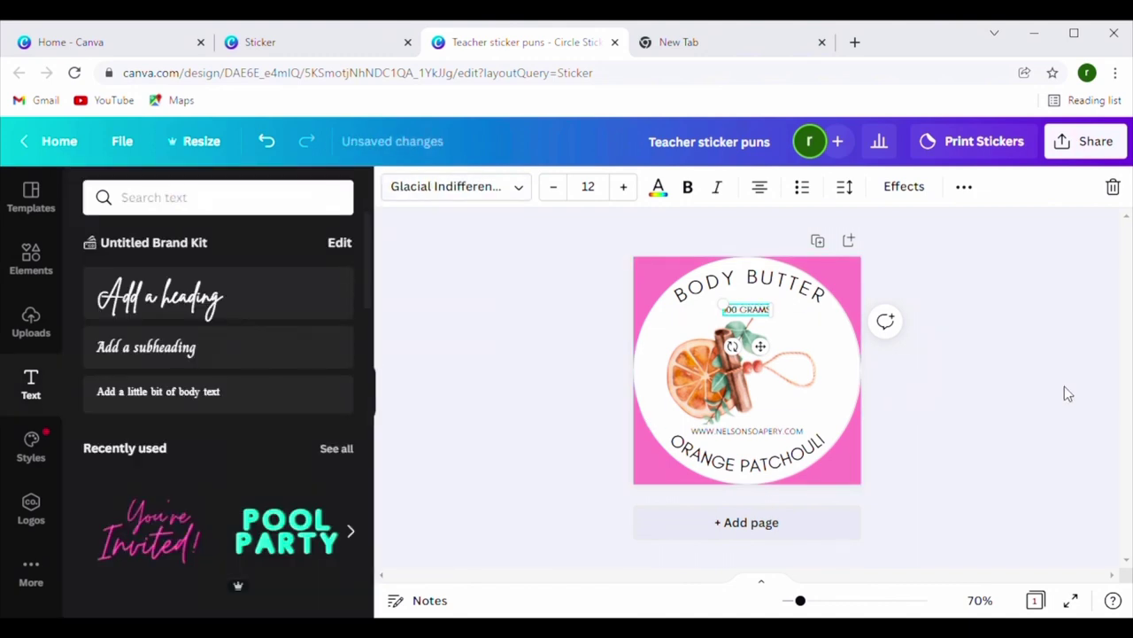
left_click(1098, 335)
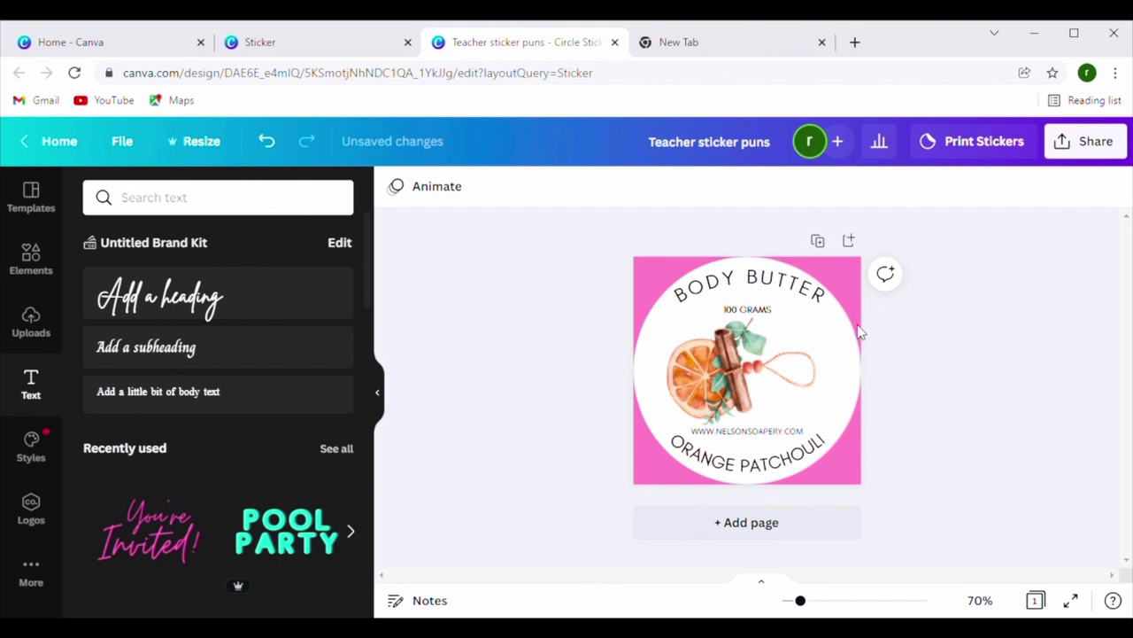
- Nudge the 100 GRAMS text upward so it sits just beneath the BODY BUTTER text
left_click(760, 315)
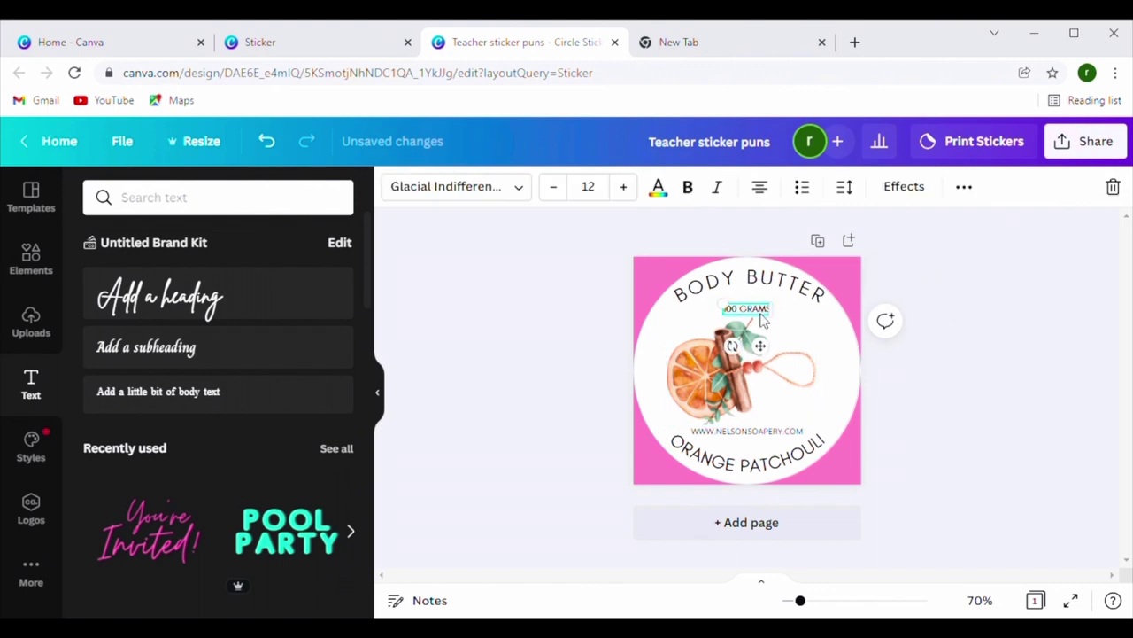
key("Up")
key("Up")
key("Up")
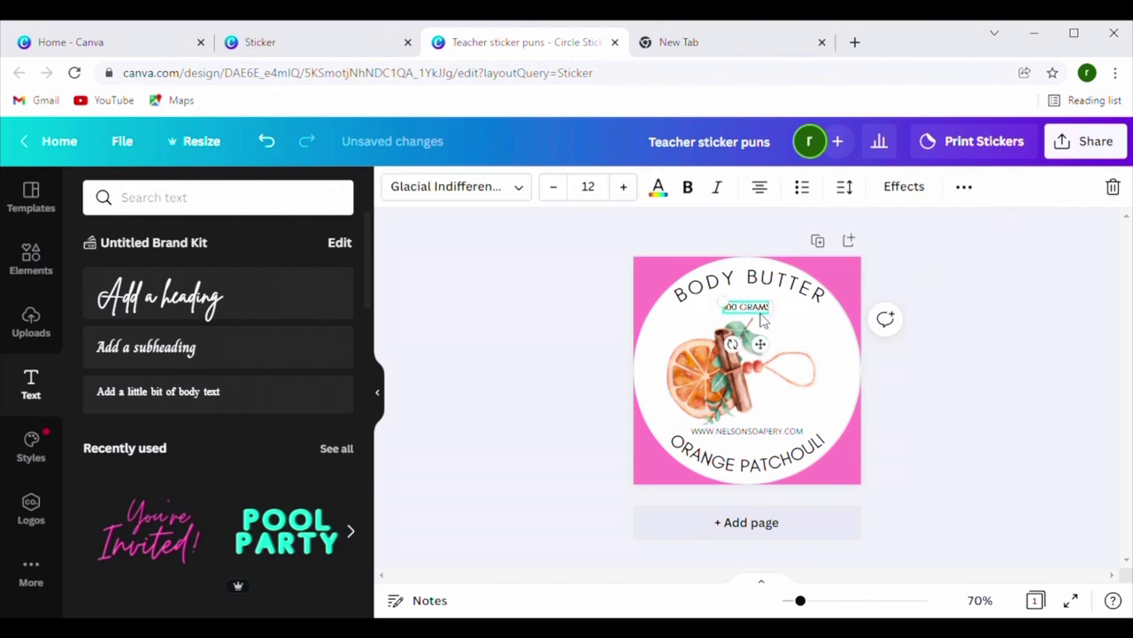
key("Up")
key("Up")
key("Up")
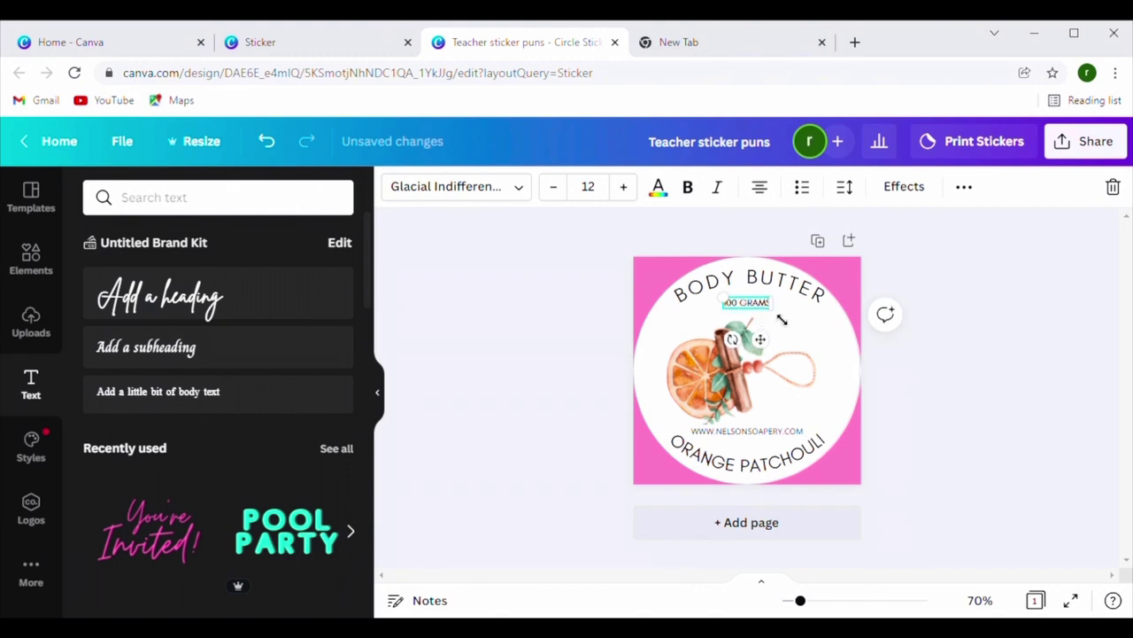
left_click(931, 341)
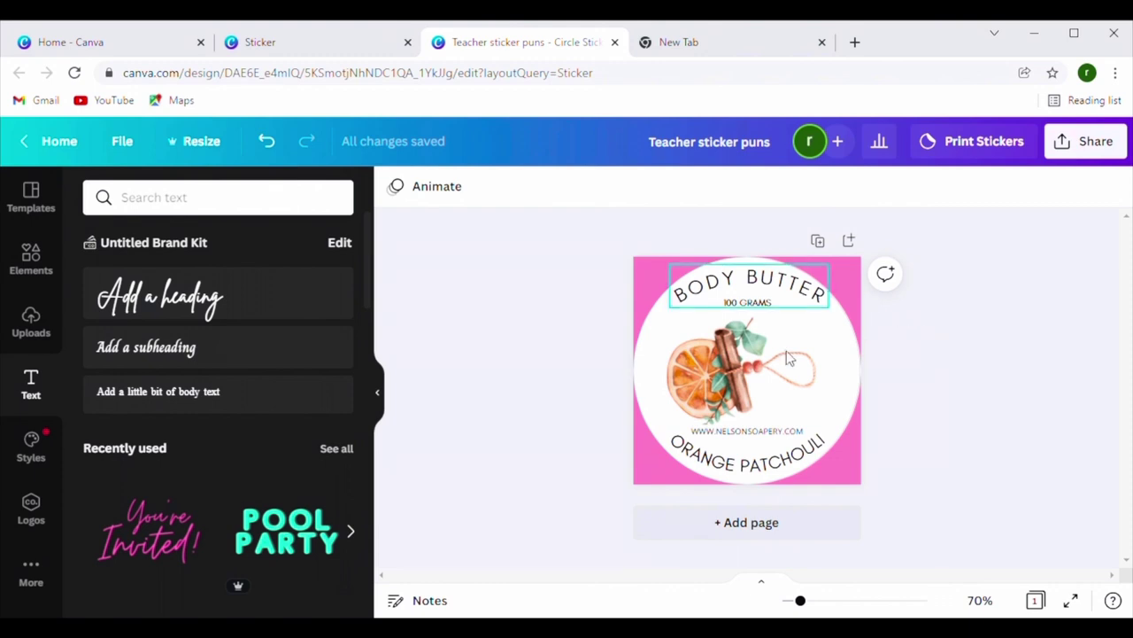
- Nudge the orange ornament slightly upward, away from the website text
left_click(758, 376)
key("Up")
key("Up")
key("Up")
key("Up")
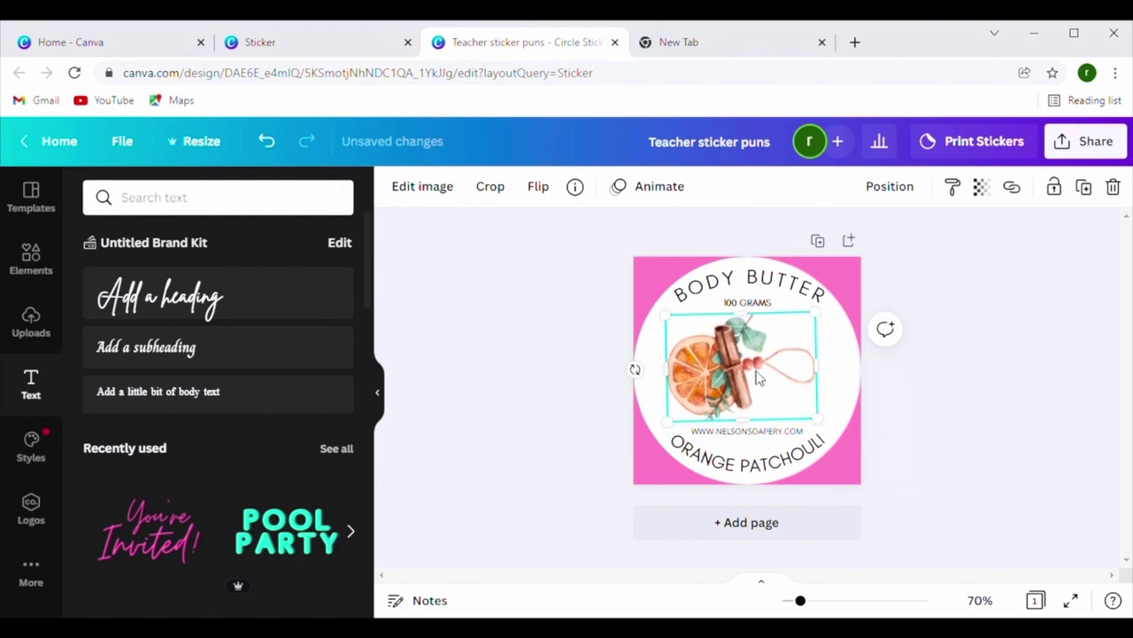
left_click(972, 387)
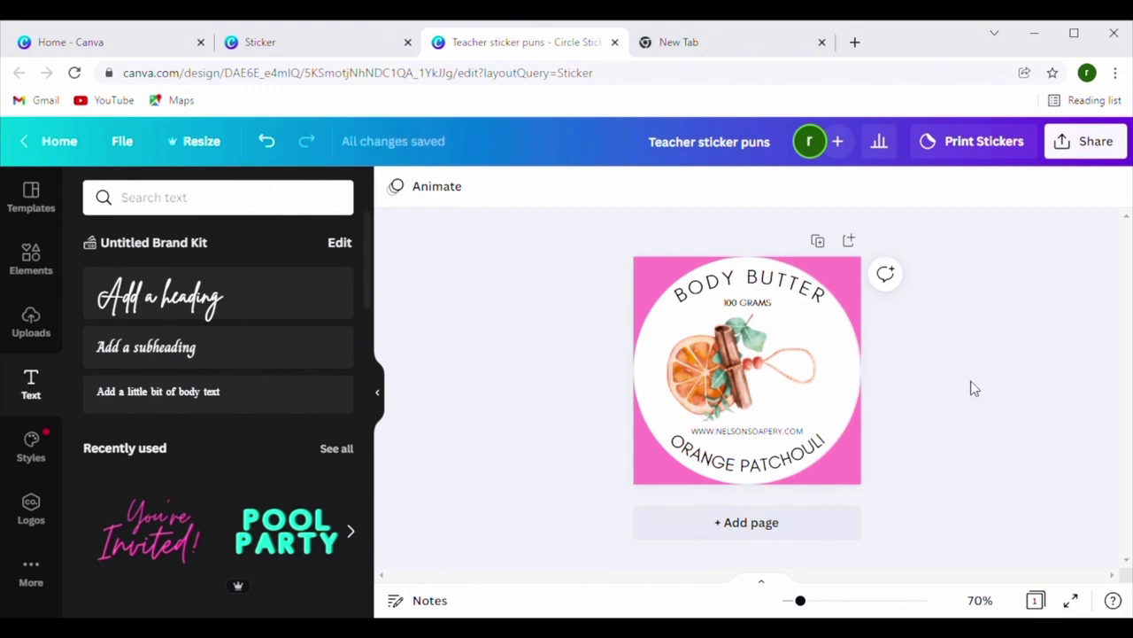
- Download the finished sticker design as a PNG file and open the downloaded file
left_click(1057, 154)
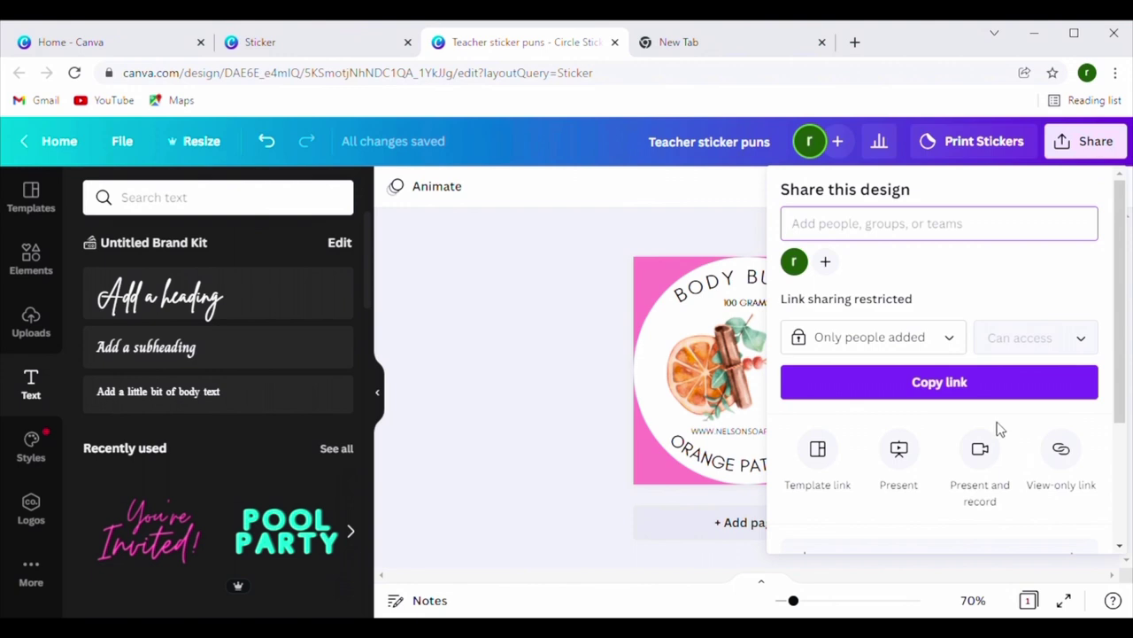
scroll(979, 450, "down", 3)
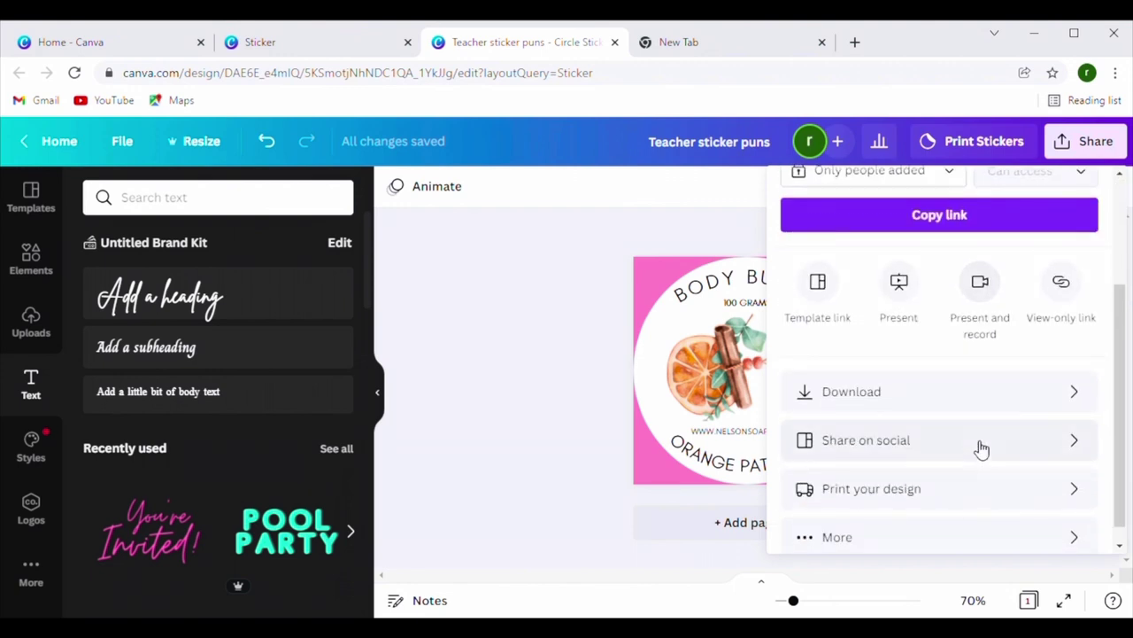
left_click(935, 379)
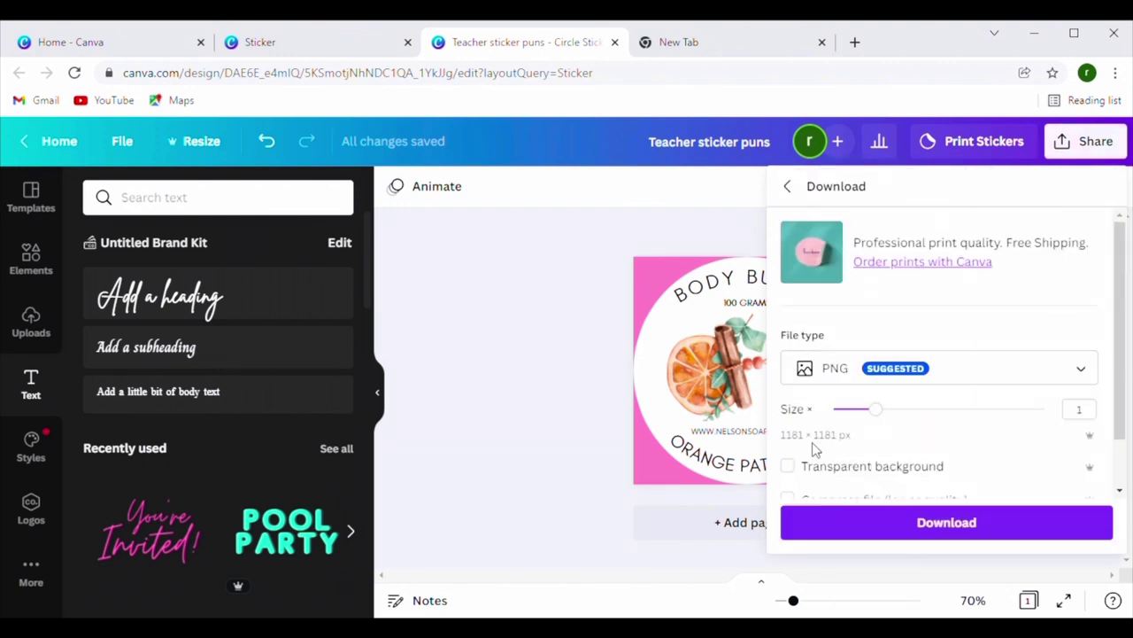
scroll(895, 417, "down", 1)
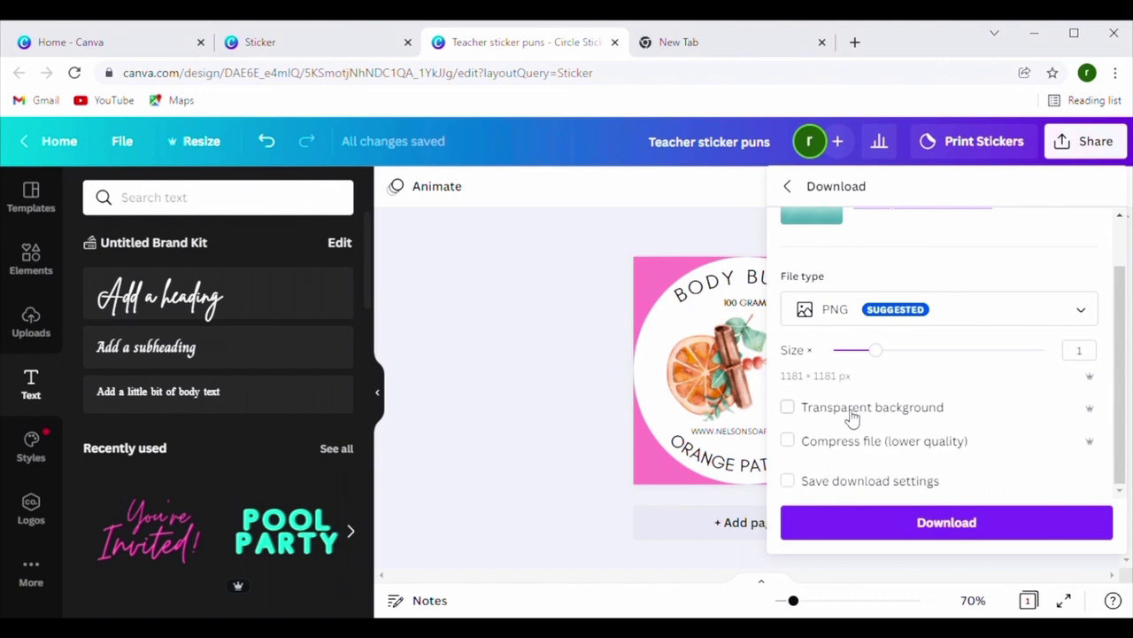
left_click(797, 415)
left_click(902, 522)
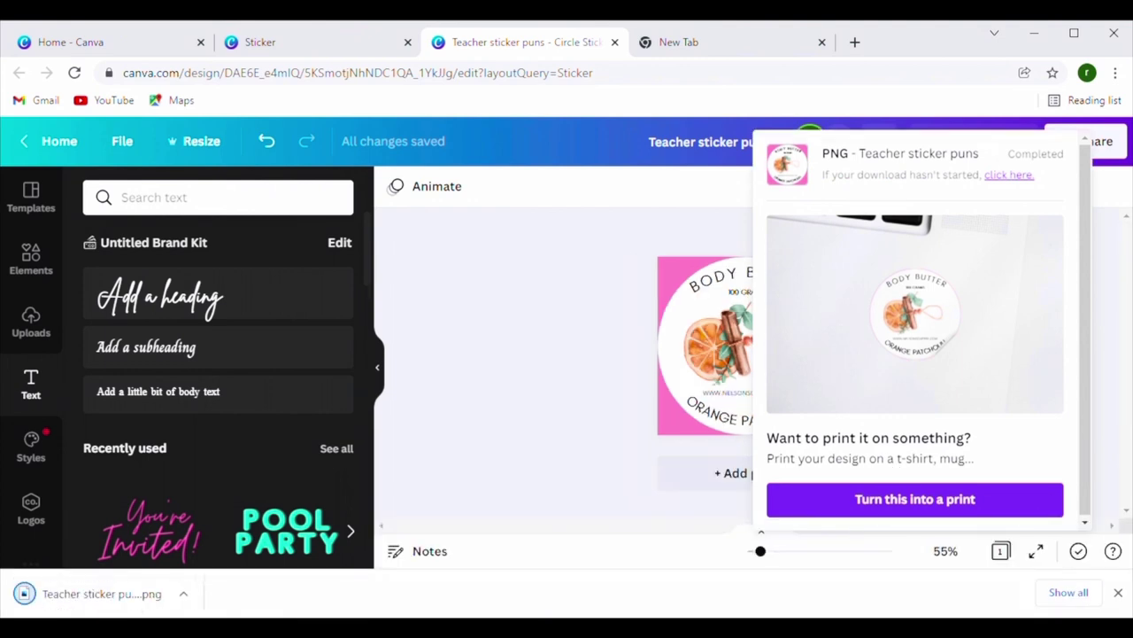
left_click(66, 608)
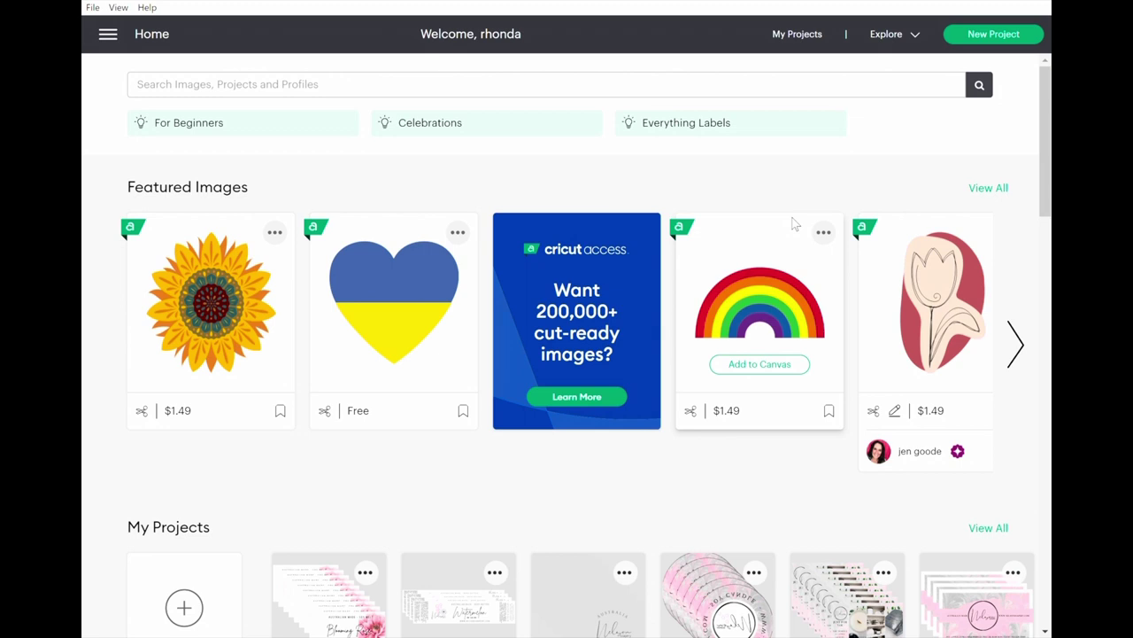
- Switch to Cricut Design Space and start a new blank project
scroll(590, 328, "down", 2)
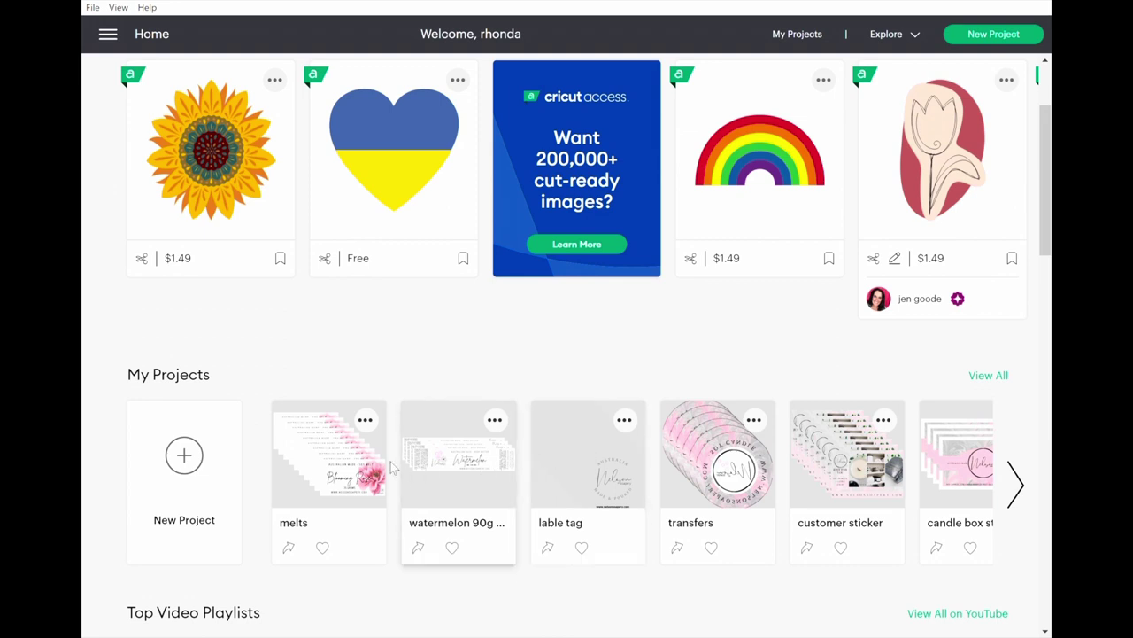
left_click(184, 460)
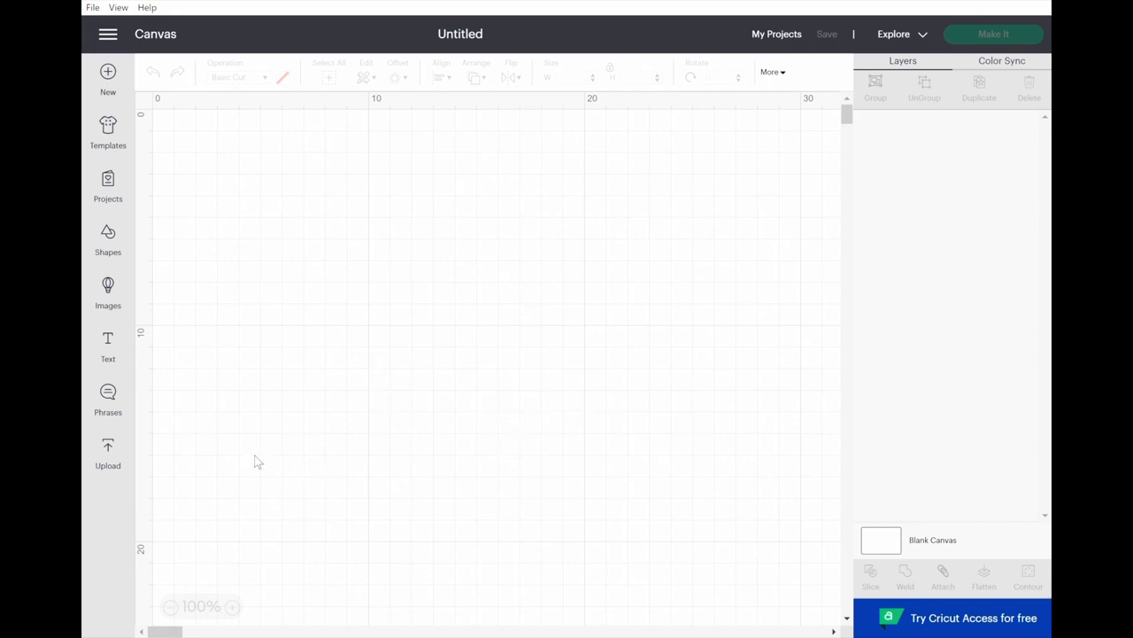
- Start an image upload and choose the rectangular Orange Patchouli label file from the computer
left_click(108, 454)
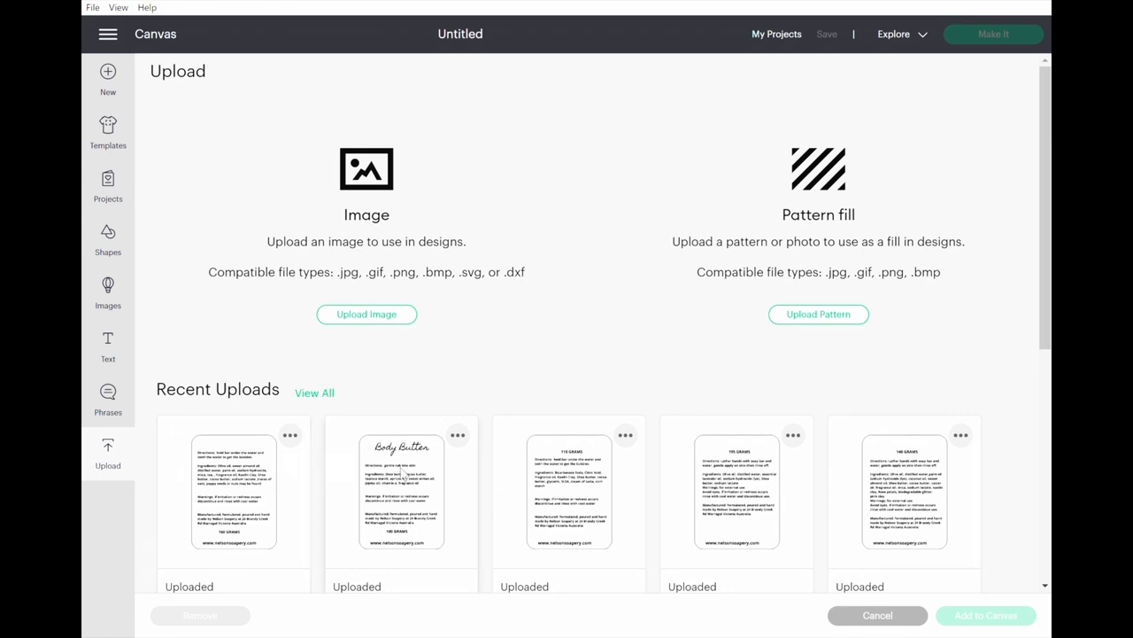
left_click(366, 314)
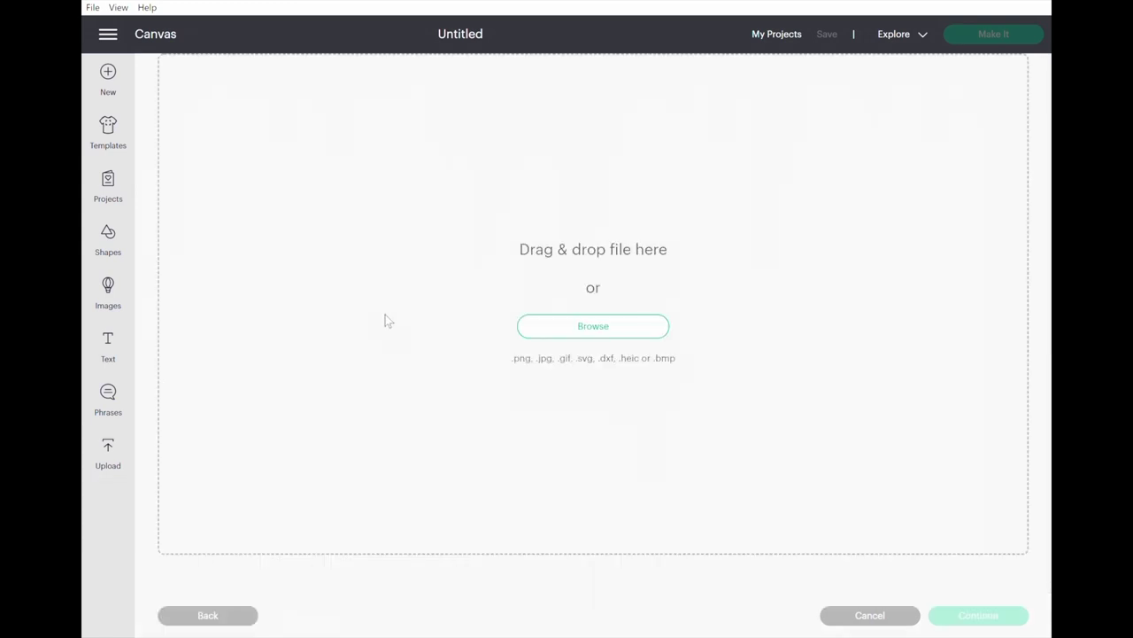
left_click(552, 333)
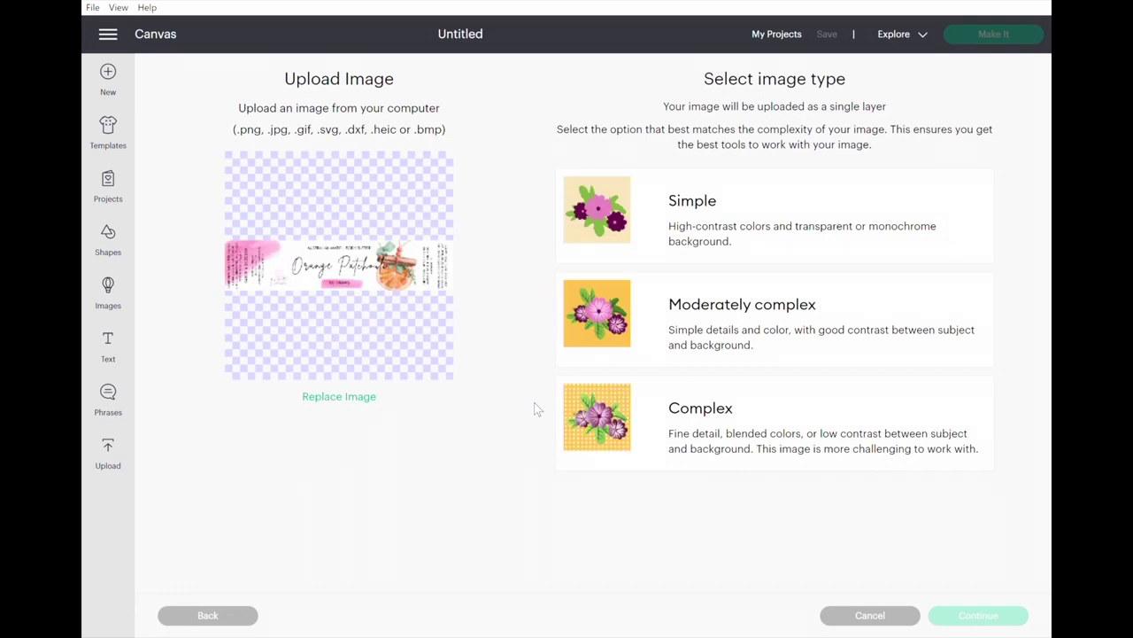
- Compare the Simple and Moderately complex image types for the Orange Patchouli label, and continue with Complex
left_click(680, 426)
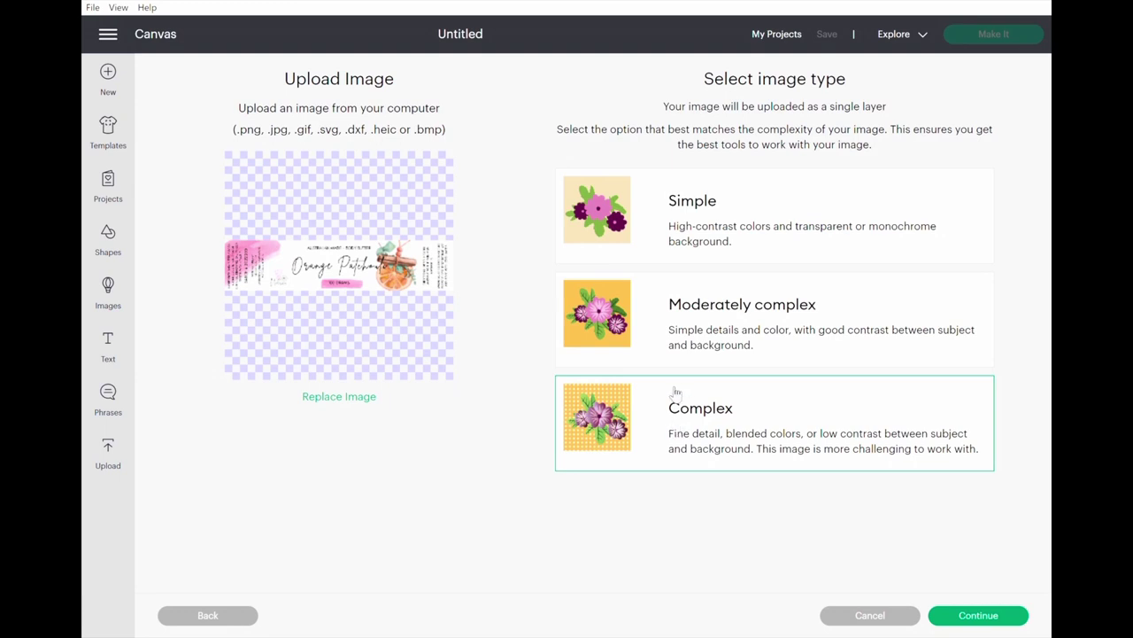
left_click(688, 244)
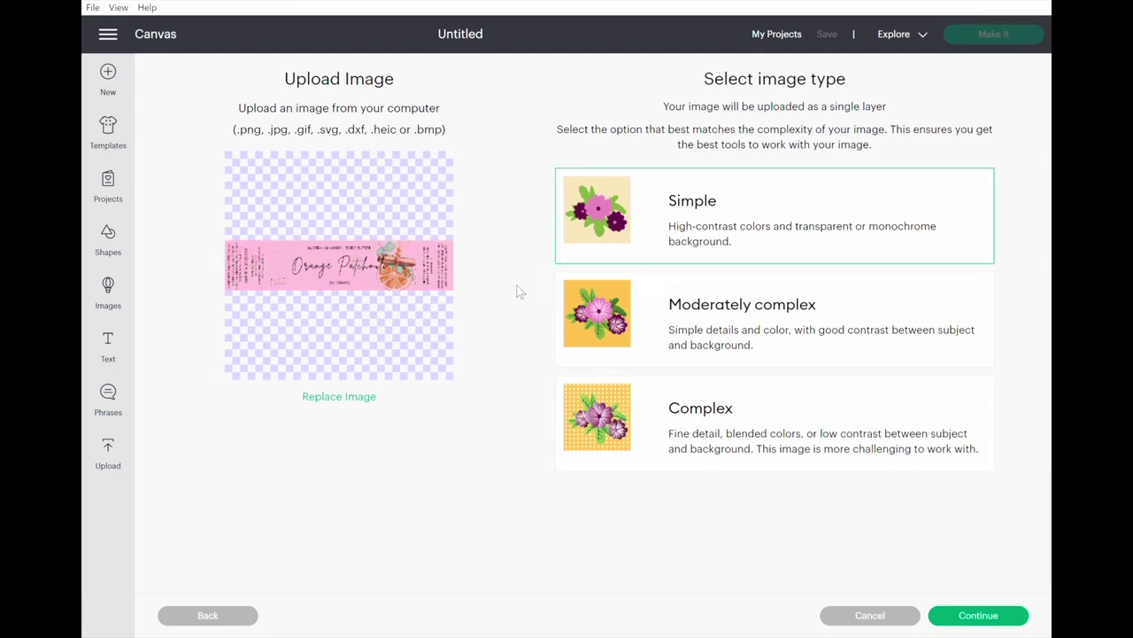
left_click(628, 326)
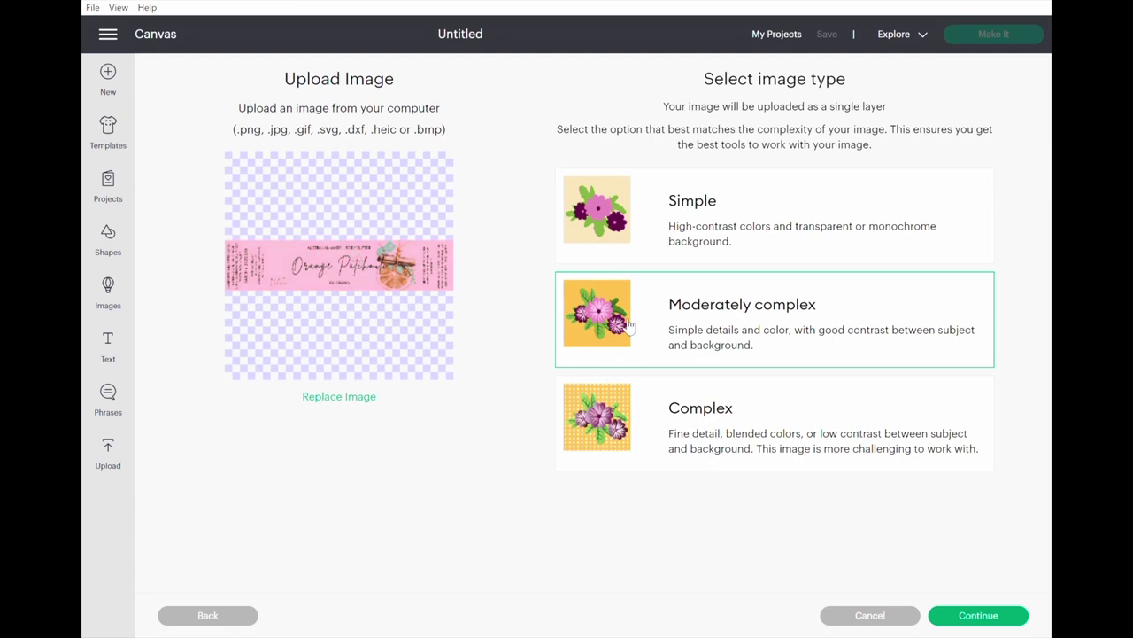
left_click(710, 426)
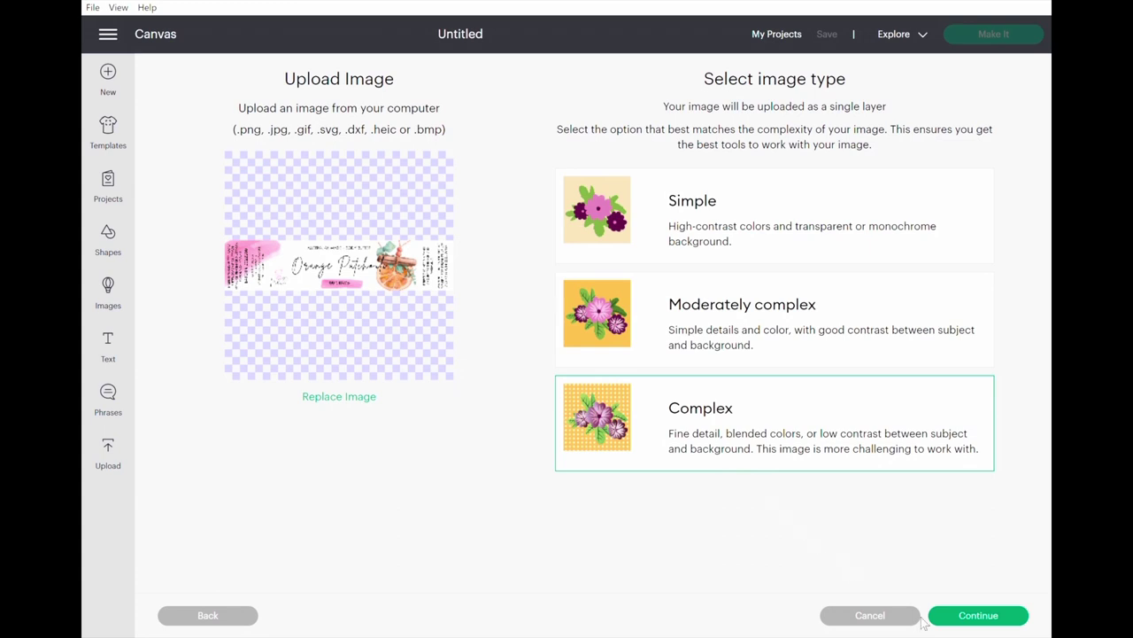
left_click(978, 620)
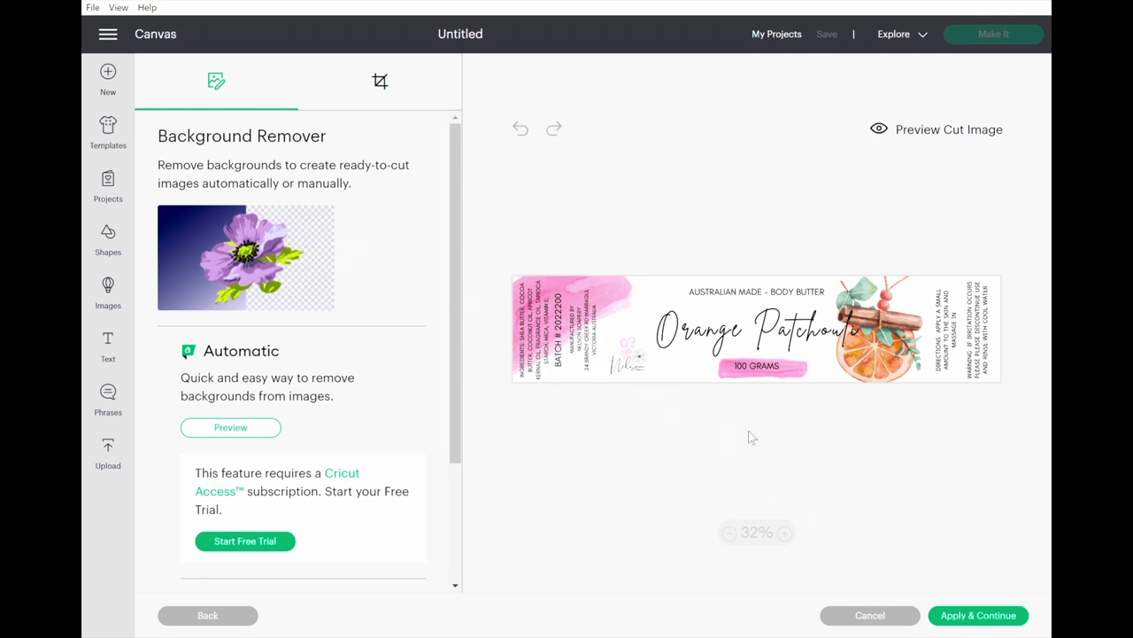
- Keep the label's background, upload it as a Print Then Cut image and add it to the canvas
left_click(979, 616)
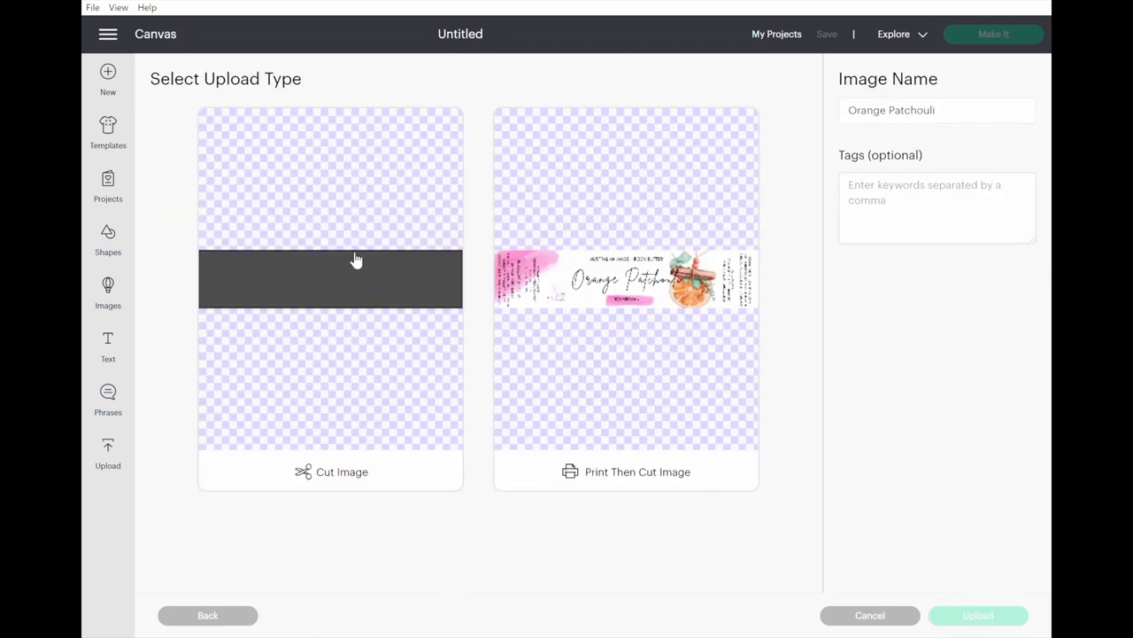
left_click(561, 406)
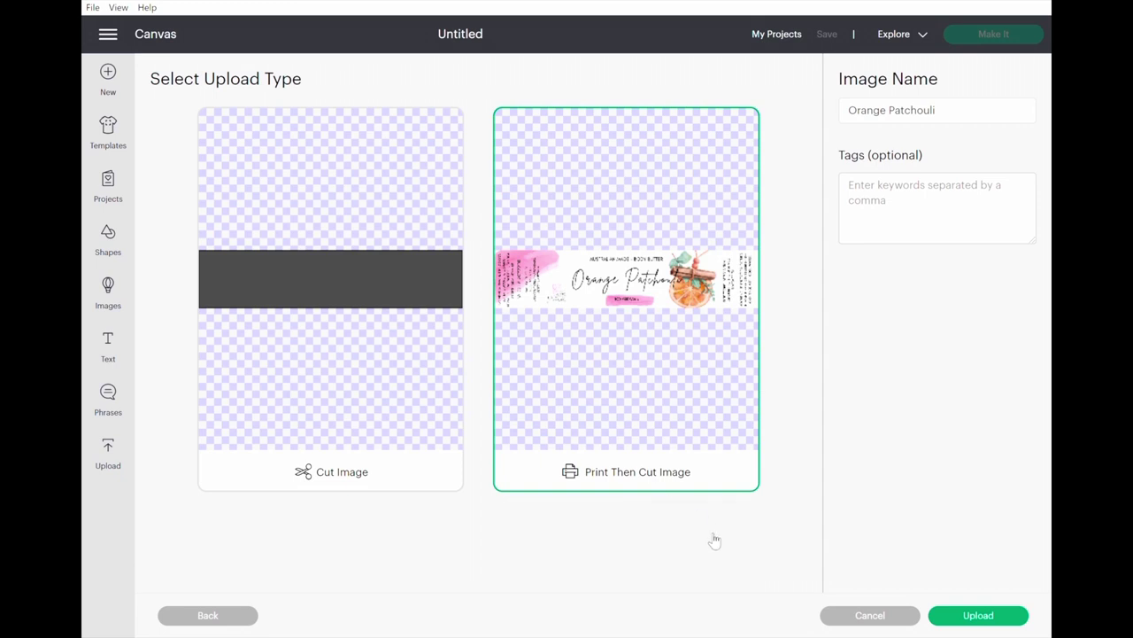
left_click(964, 621)
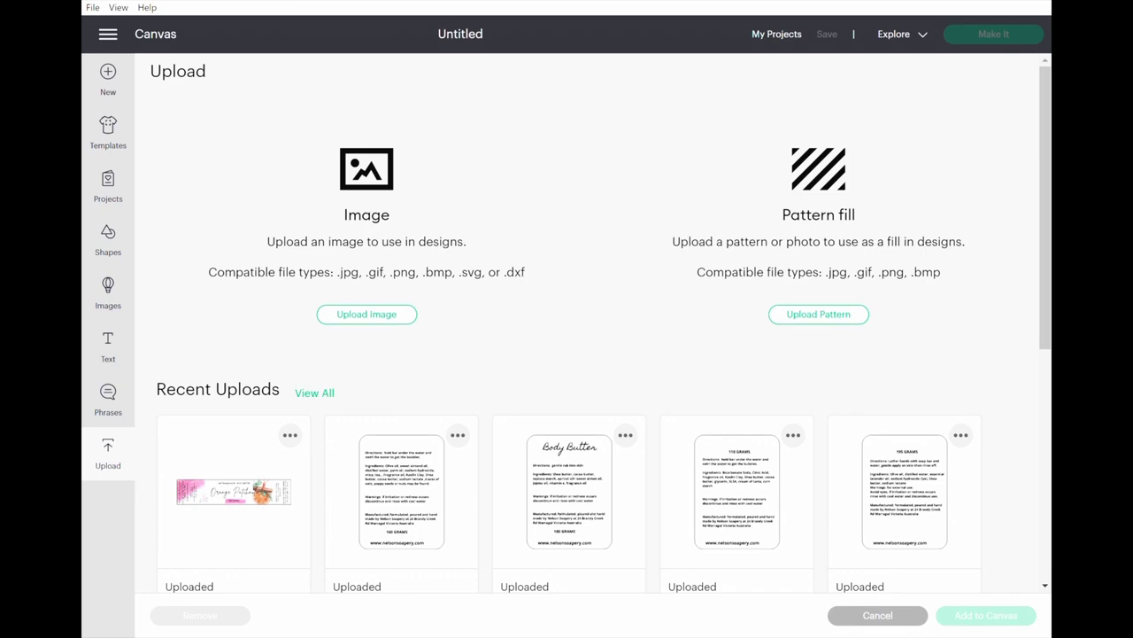
left_click(233, 496)
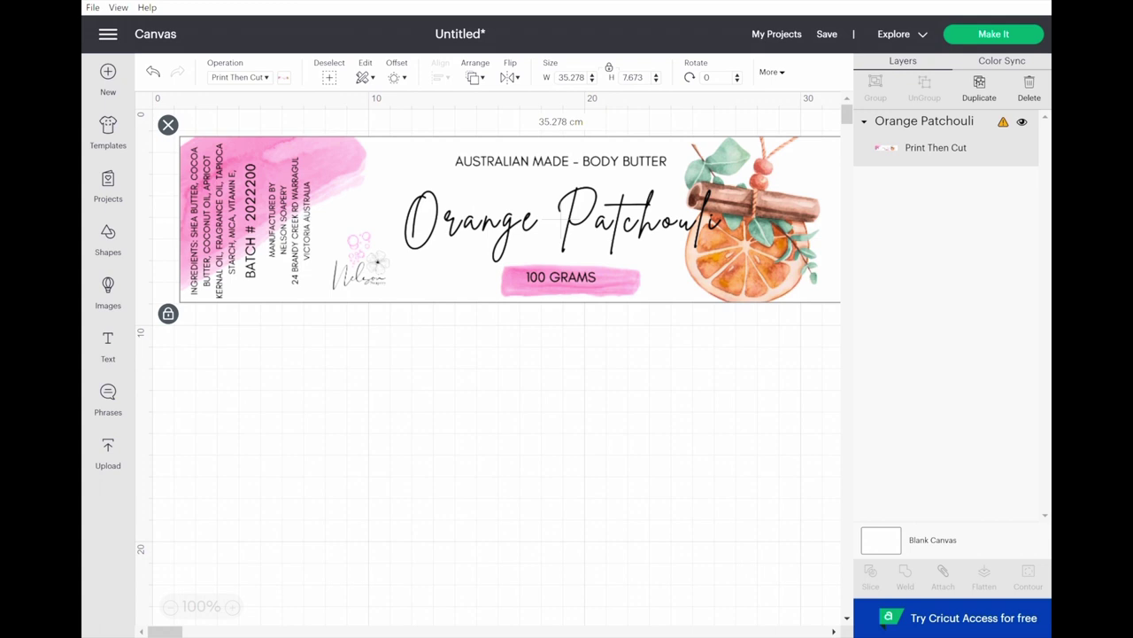
- Set the rectangular Orange Patchouli label's width to 23 cm
left_click(577, 77)
key("BackSpace")
key("BackSpace")
key("BackSpace")
key("BackSpace")
left_click(569, 77)
key("BackSpace")
key("BackSpace")
type("23")
key("Return")
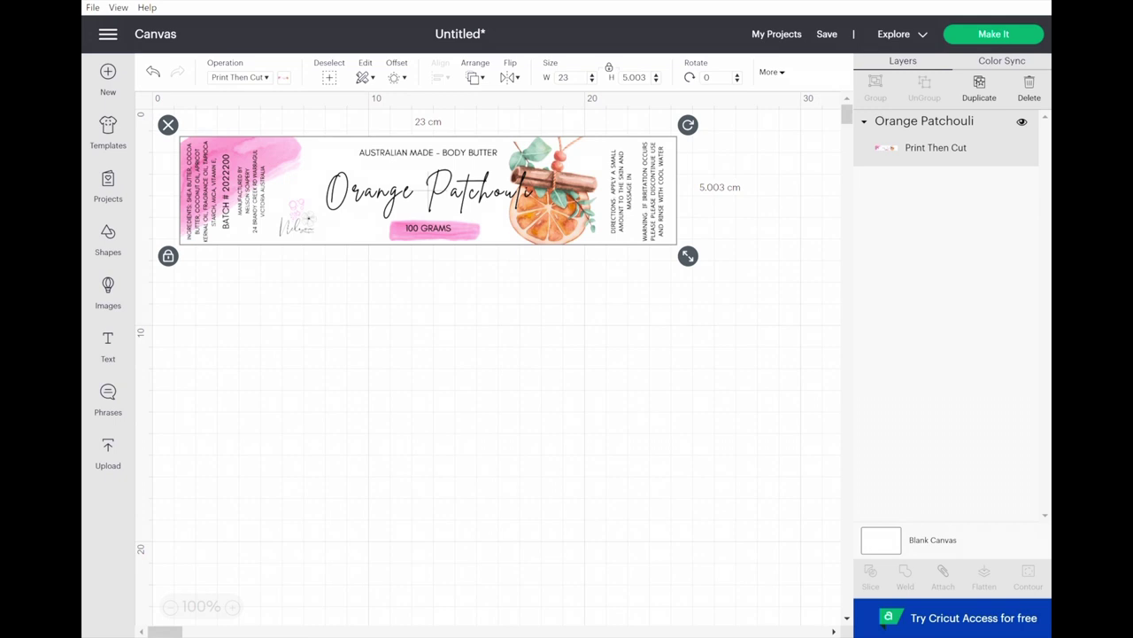
- Try a width of 23.5 cm for the rectangular Orange Patchouli label
left_click(568, 77)
type(".5")
key("Return")
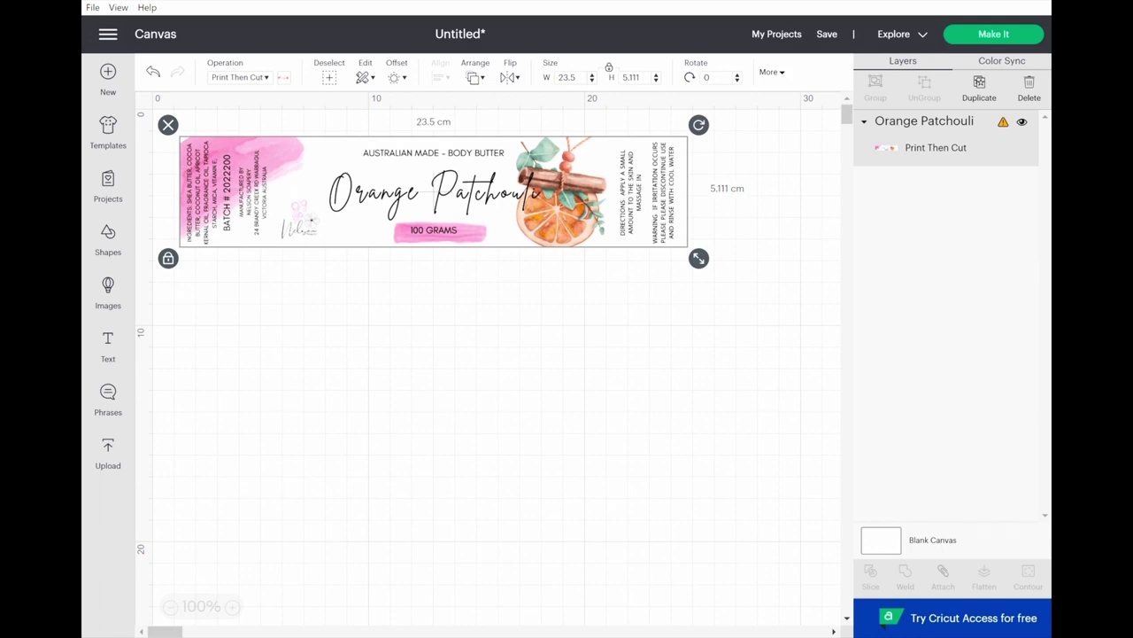
- Set the rectangular Orange Patchouli label's width to 23.4 cm
left_click(567, 77)
left_click(567, 77)
left_click(562, 77)
key("BackSpace")
type("4")
key("Return")
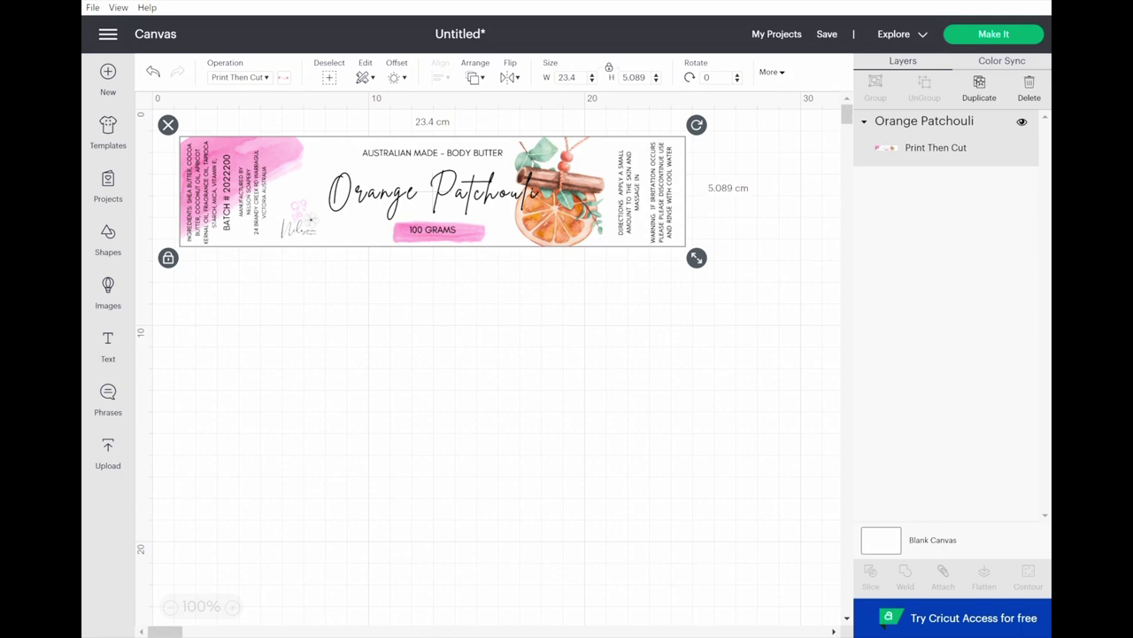
- Upload the round Orange Patchouli sticker as a Complex, Print Then Cut image without its pink background, and add it to the canvas
left_click(107, 451)
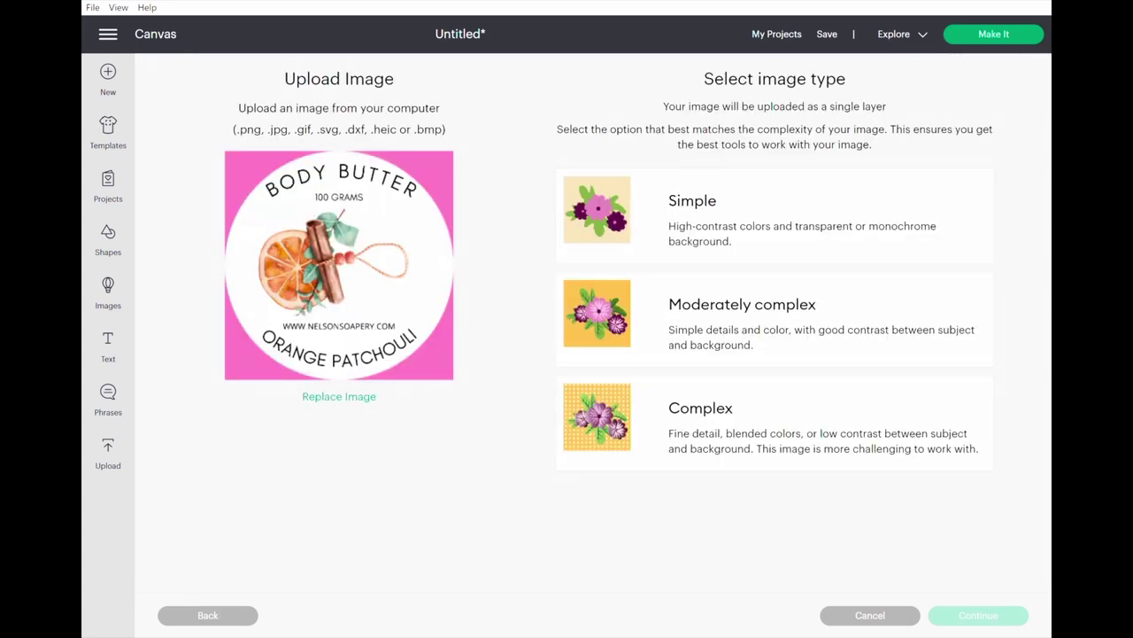
left_click(774, 422)
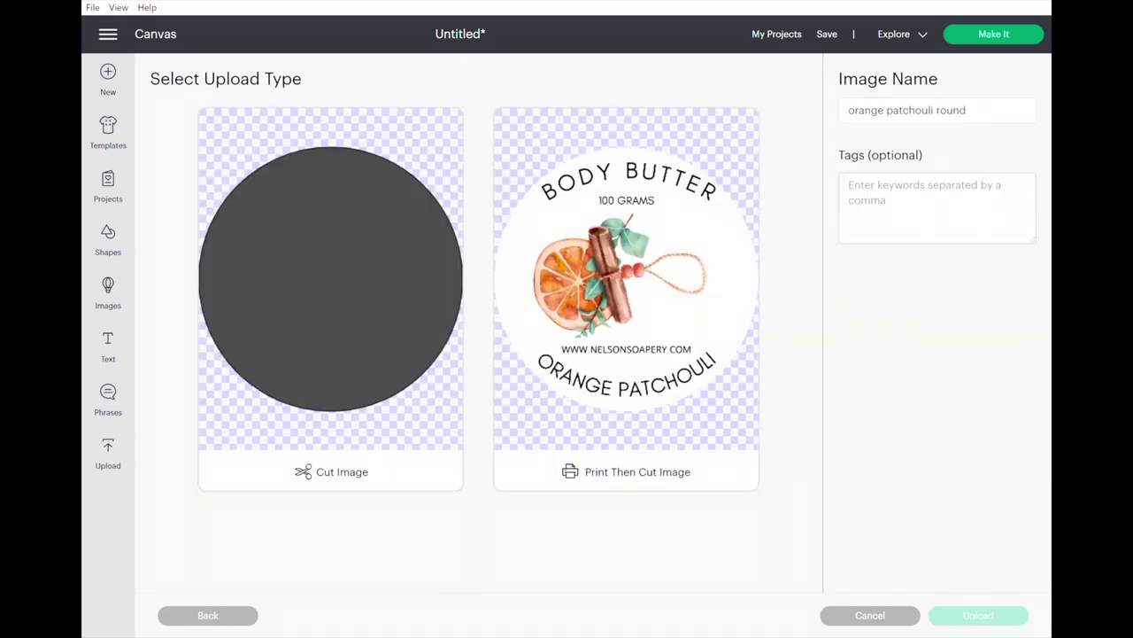
left_click(626, 297)
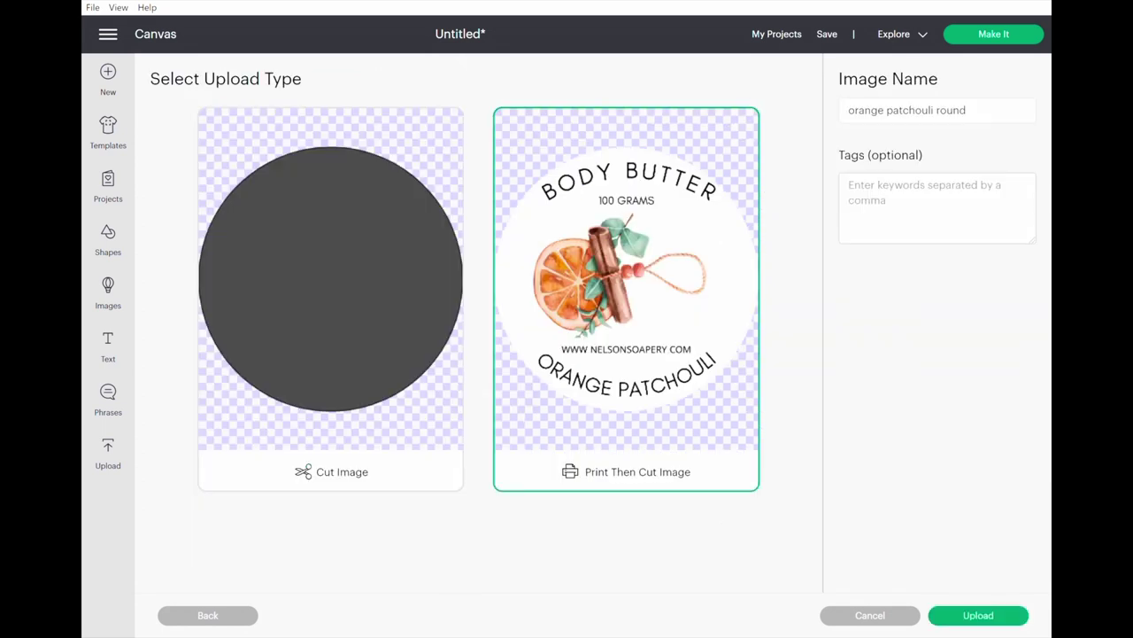
left_click(979, 614)
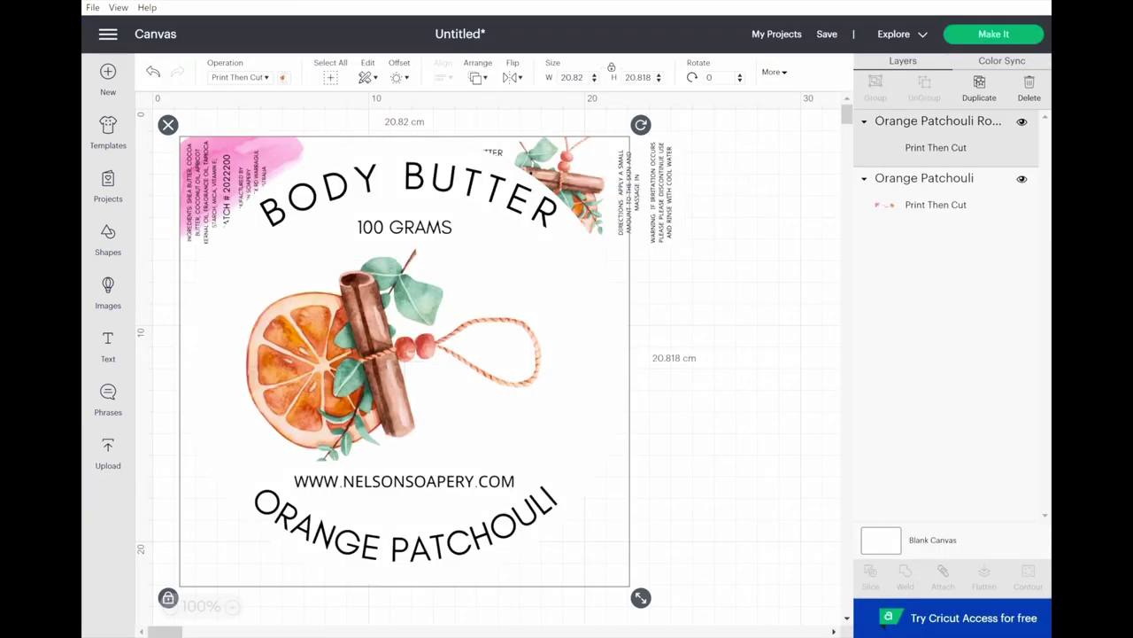
- Shrink the round sticker to about 9.3 cm wide and place it below the rectangular label
left_click_drag(640, 598, 392, 346)
left_click_drag(281, 266, 355, 427)
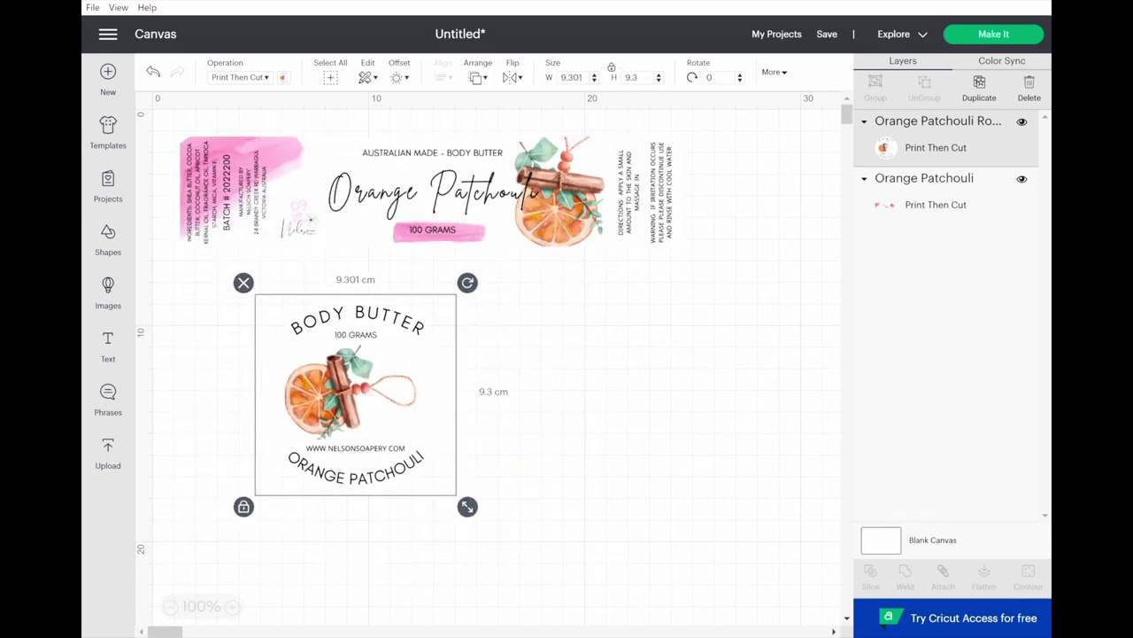
key("Escape")
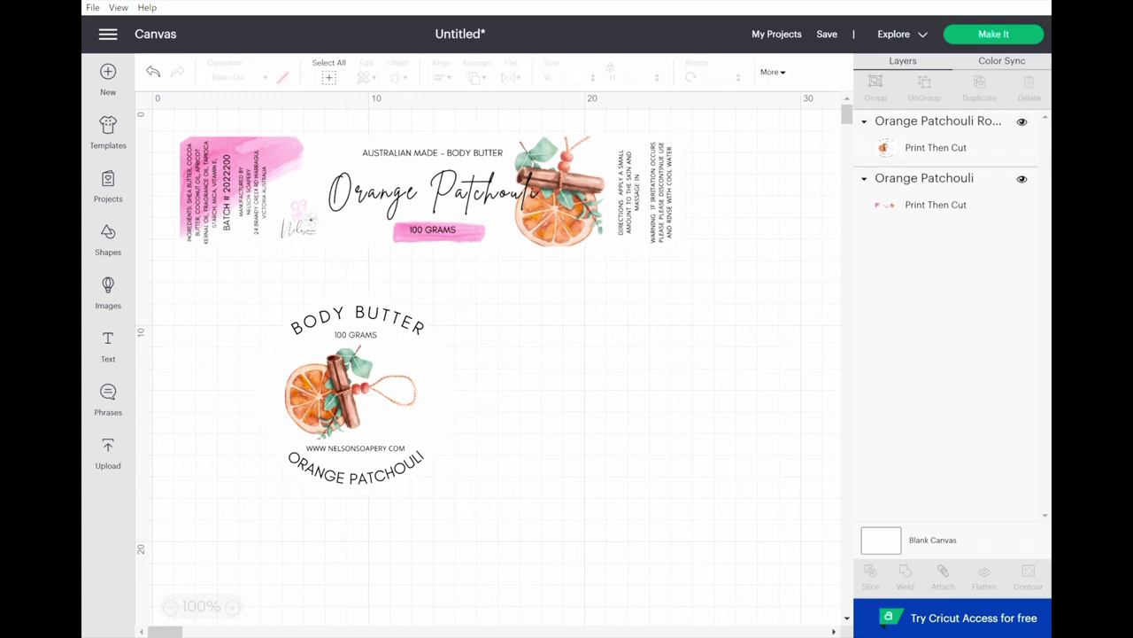
- Try to resize the round Orange Patchouli sticker by entering a new width
left_click(938, 124)
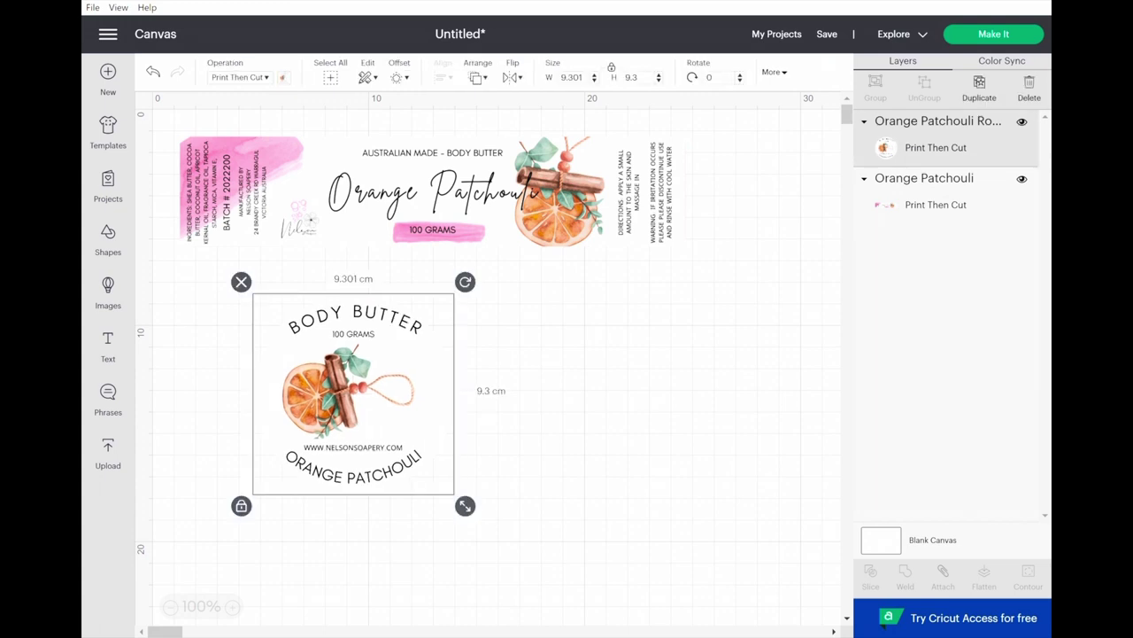
left_click(575, 77)
key("BackSpace")
key("BackSpace")
key("BackSpace")
key("BackSpace")
left_click(563, 77)
key("Return")
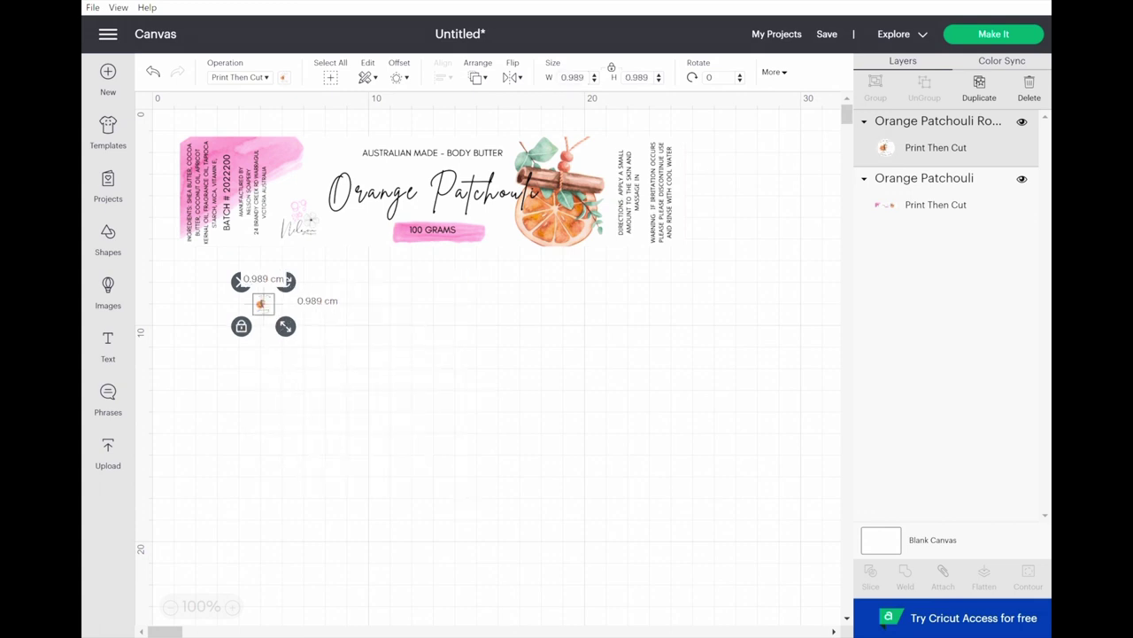
left_click(924, 178)
left_click(572, 77)
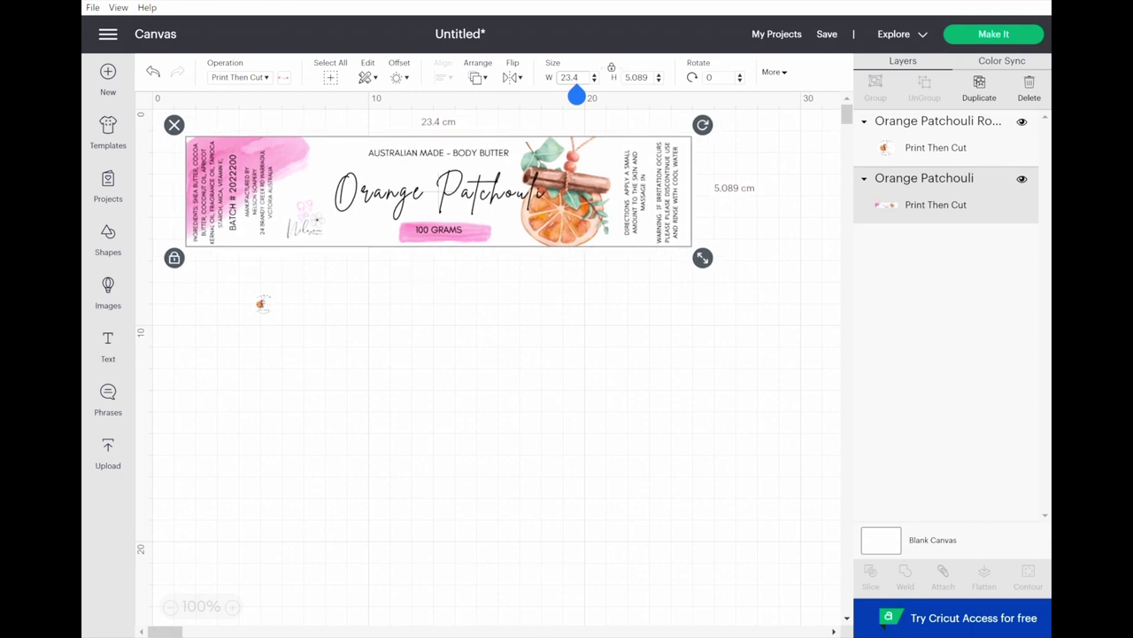
left_click(260, 304)
left_click(315, 359)
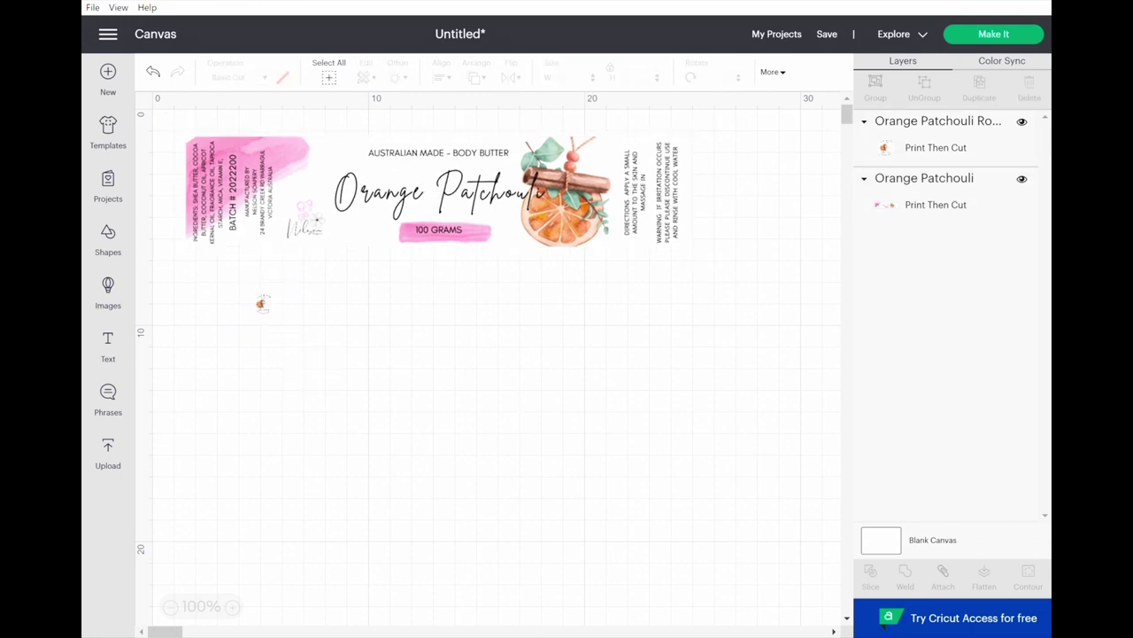
- Enlarge the tiny round sticker and set its width to 6 cm
left_click(261, 304)
left_click_drag(286, 324, 341, 381)
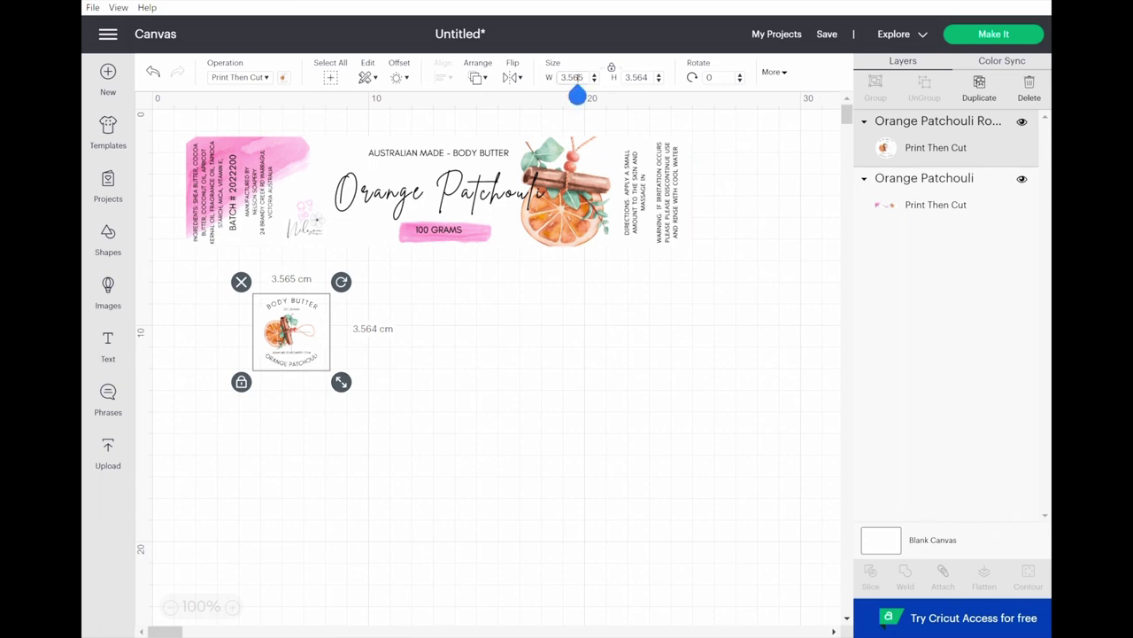
key("BackSpace")
key("BackSpace")
key("BackSpace")
key("BackSpace")
type("6")
key("Return")
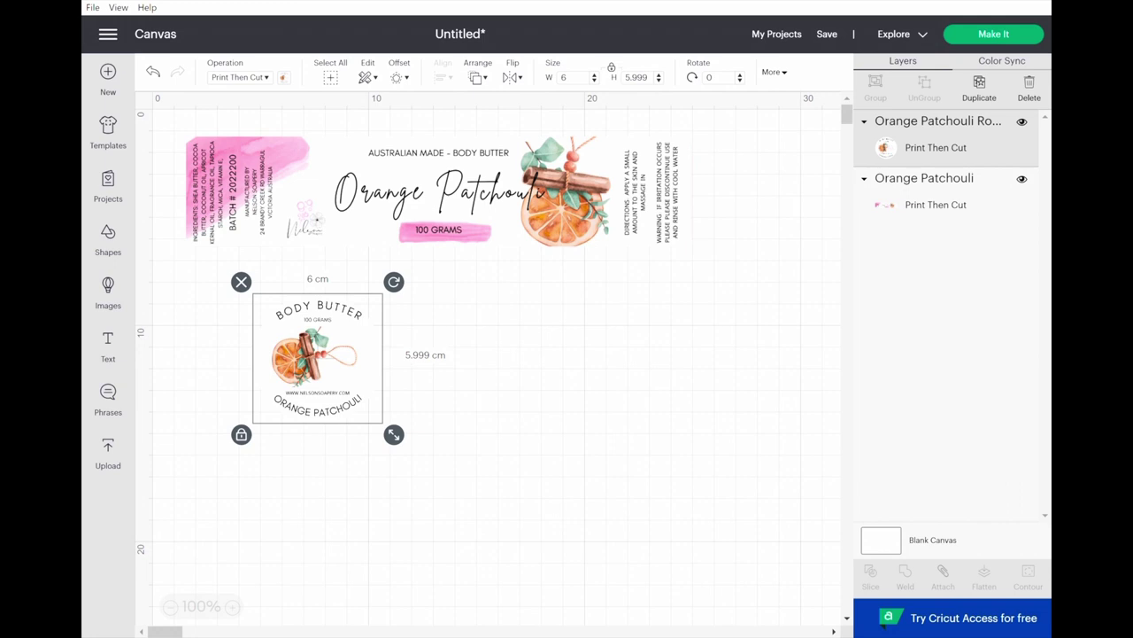
- Prepare the project for making and send one copy of the Print Then Cut page to the HP DeskJet 3700 series printer
key("Escape")
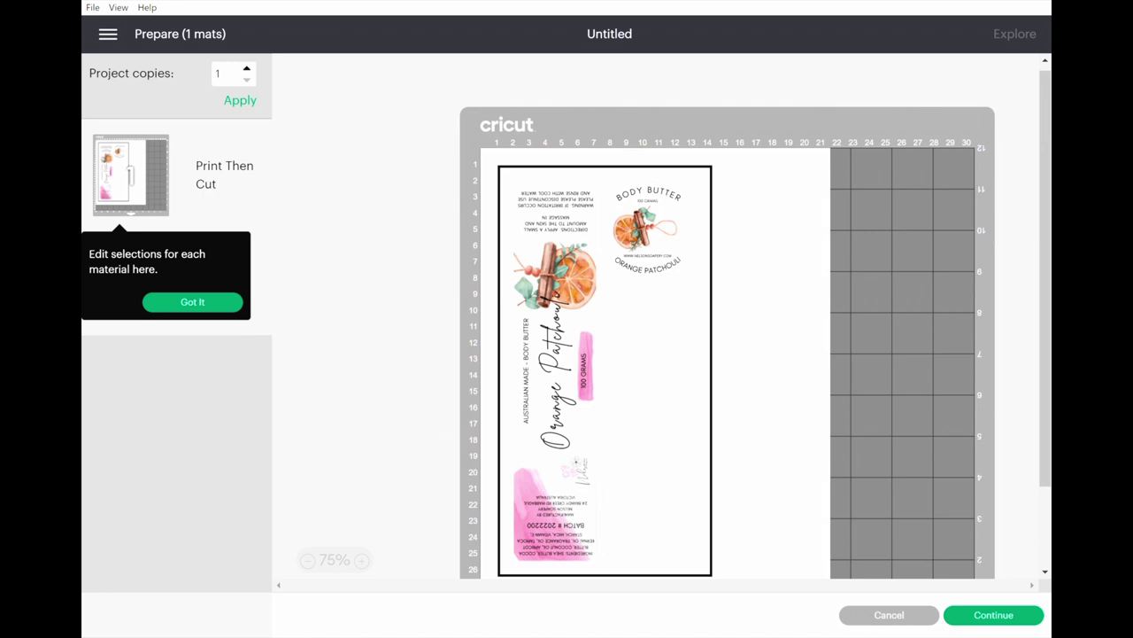
left_click(993, 614)
left_click(374, 205)
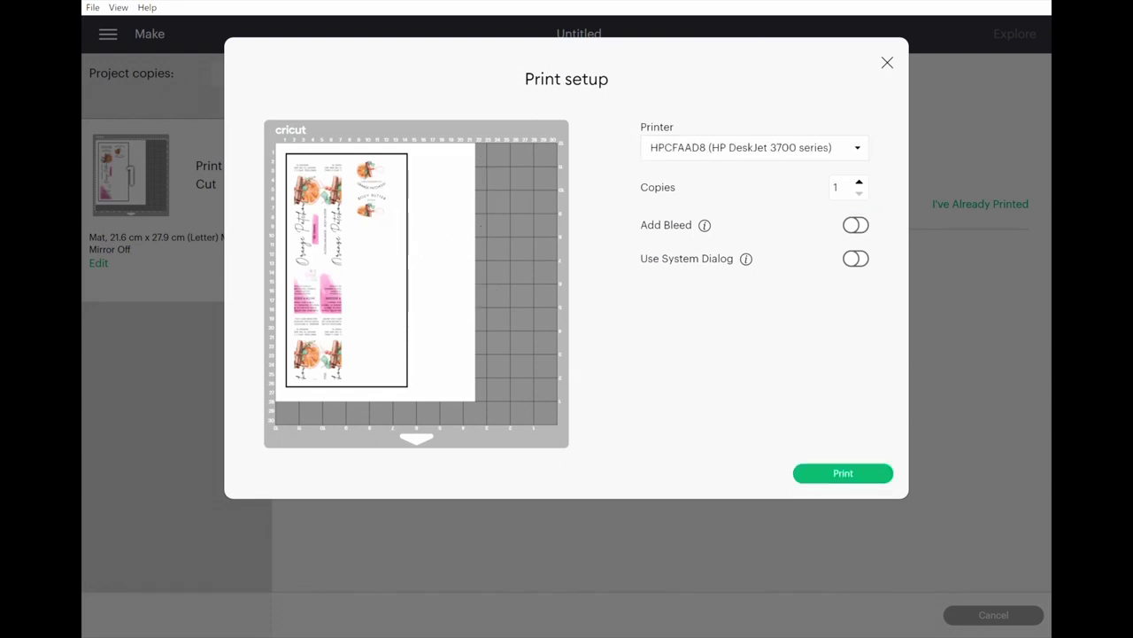
key("Return")
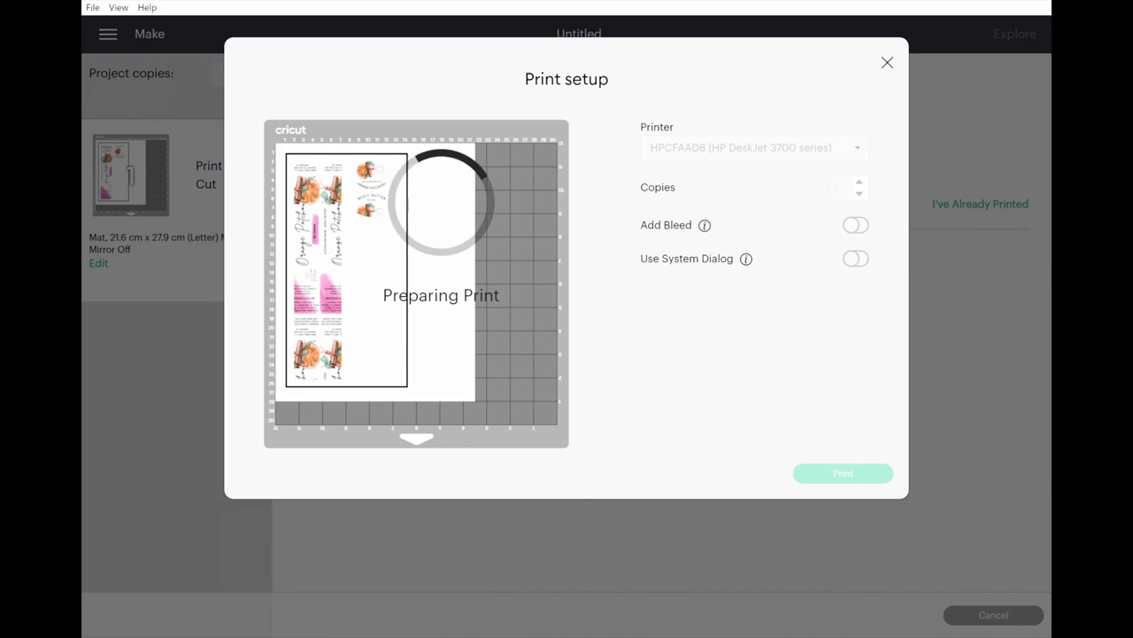